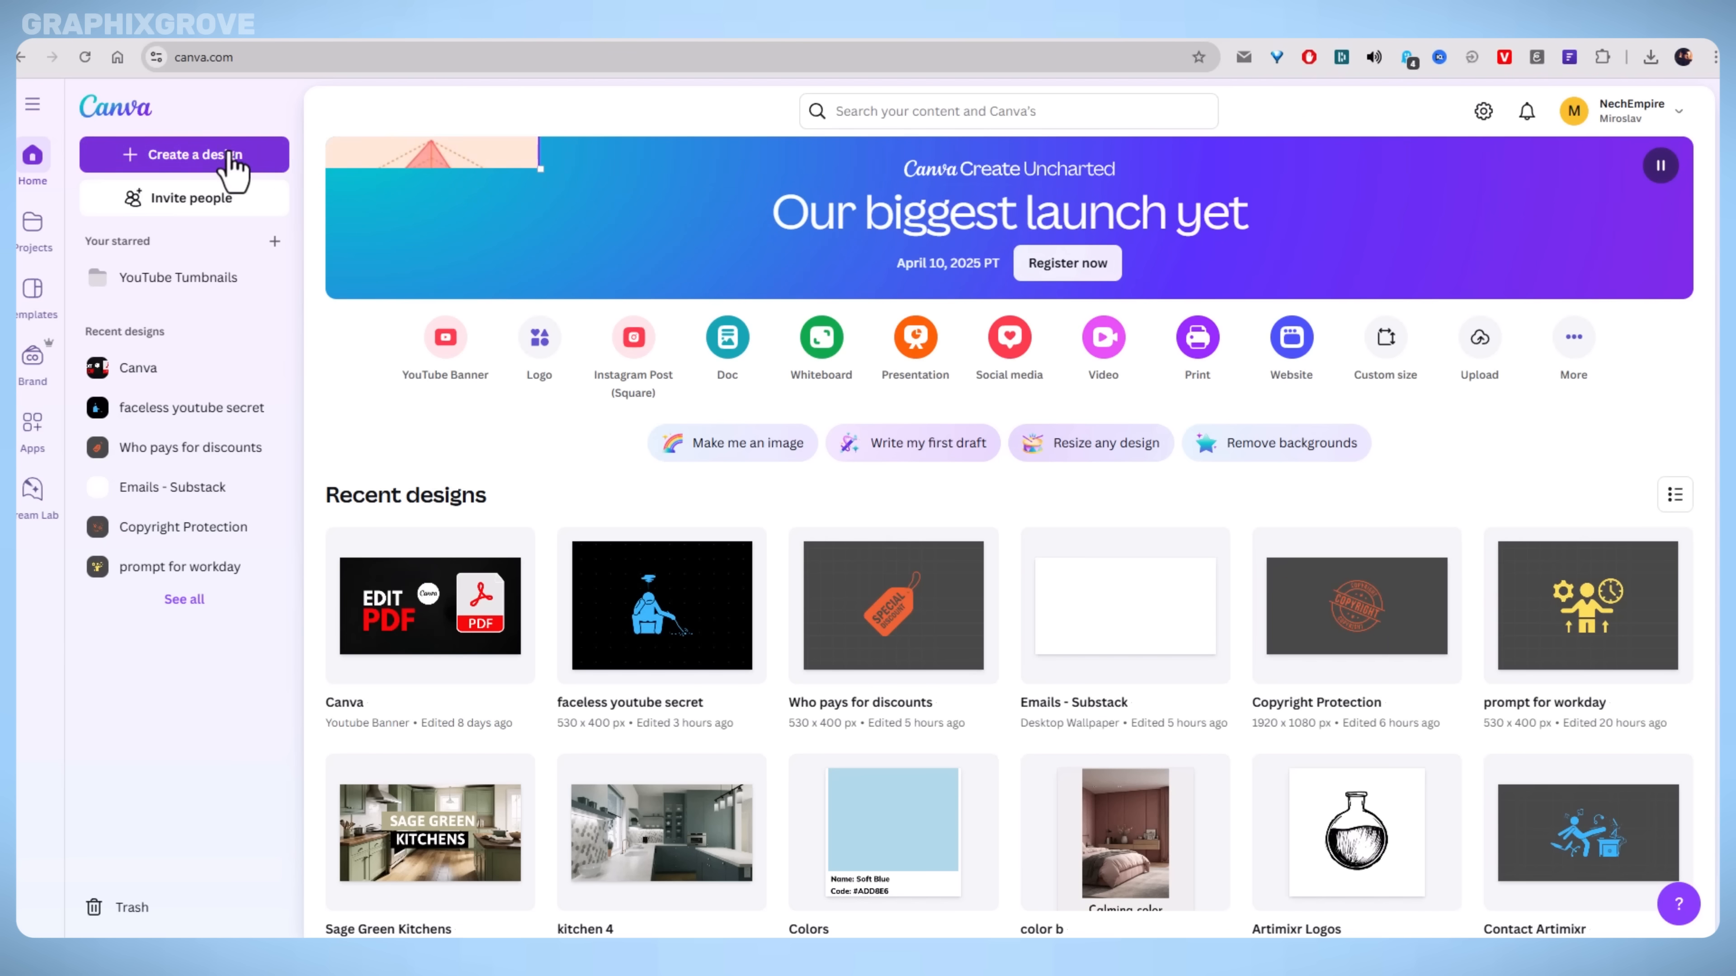
Create a new blank Instagram Reel design from the social media formats.
{"action": "left_click", "coordinate": [231, 165]}
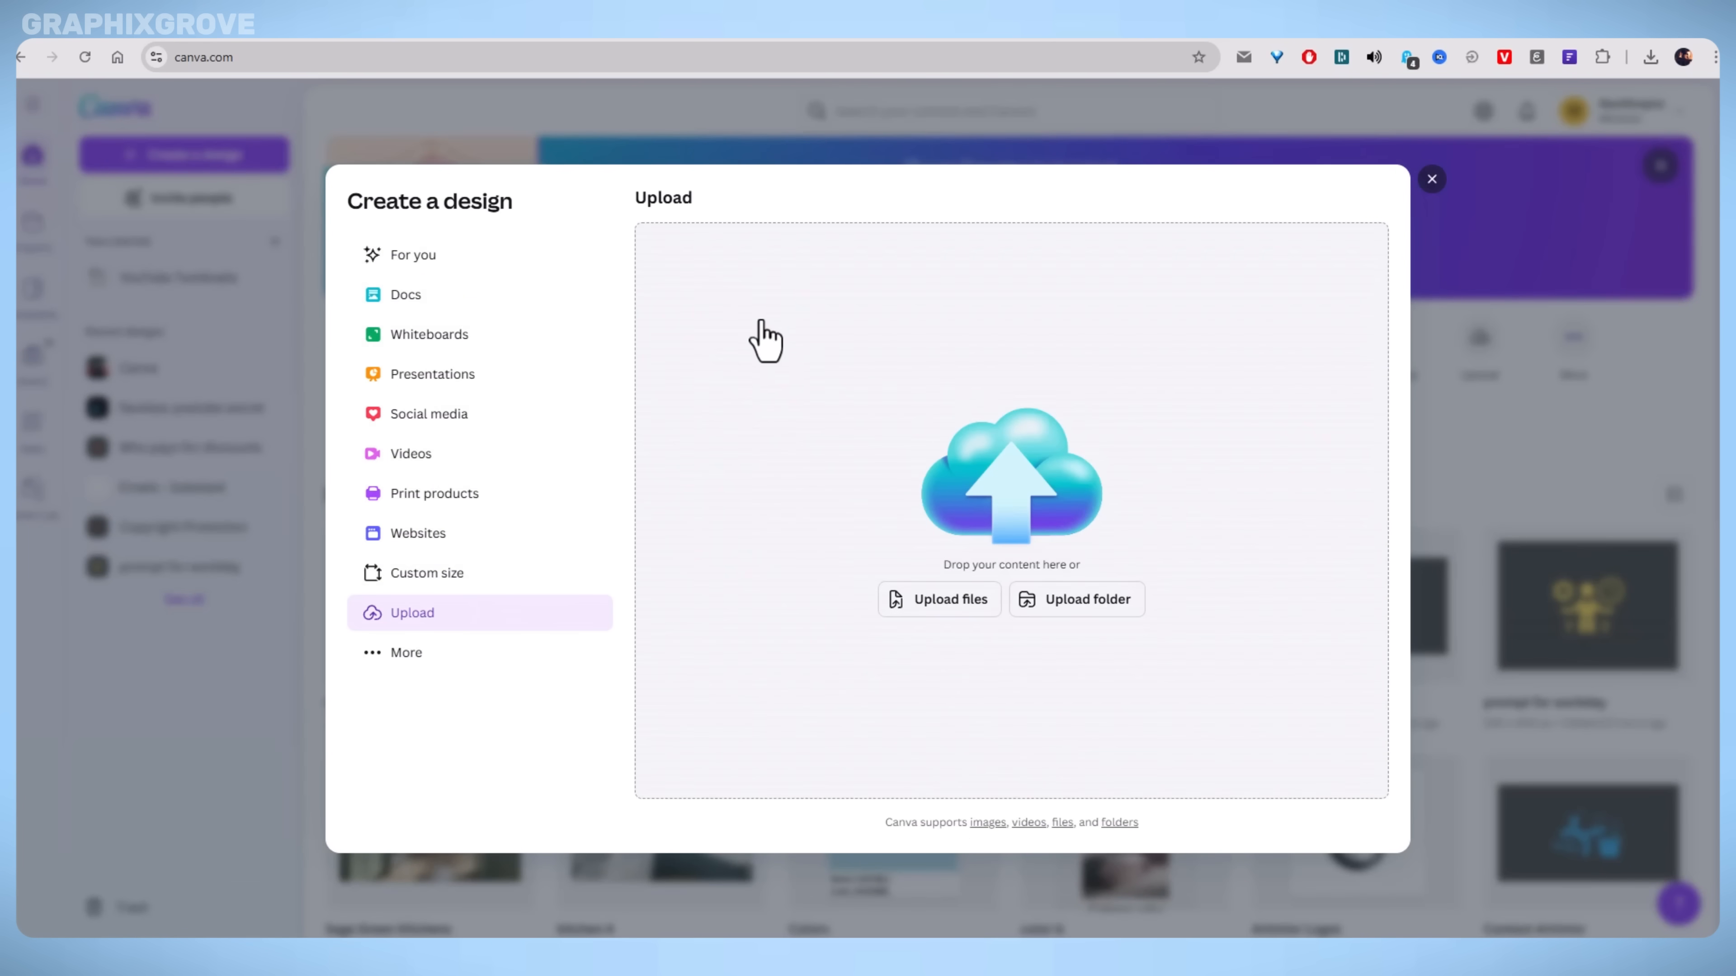
{"action": "left_click", "coordinate": [423, 427]}
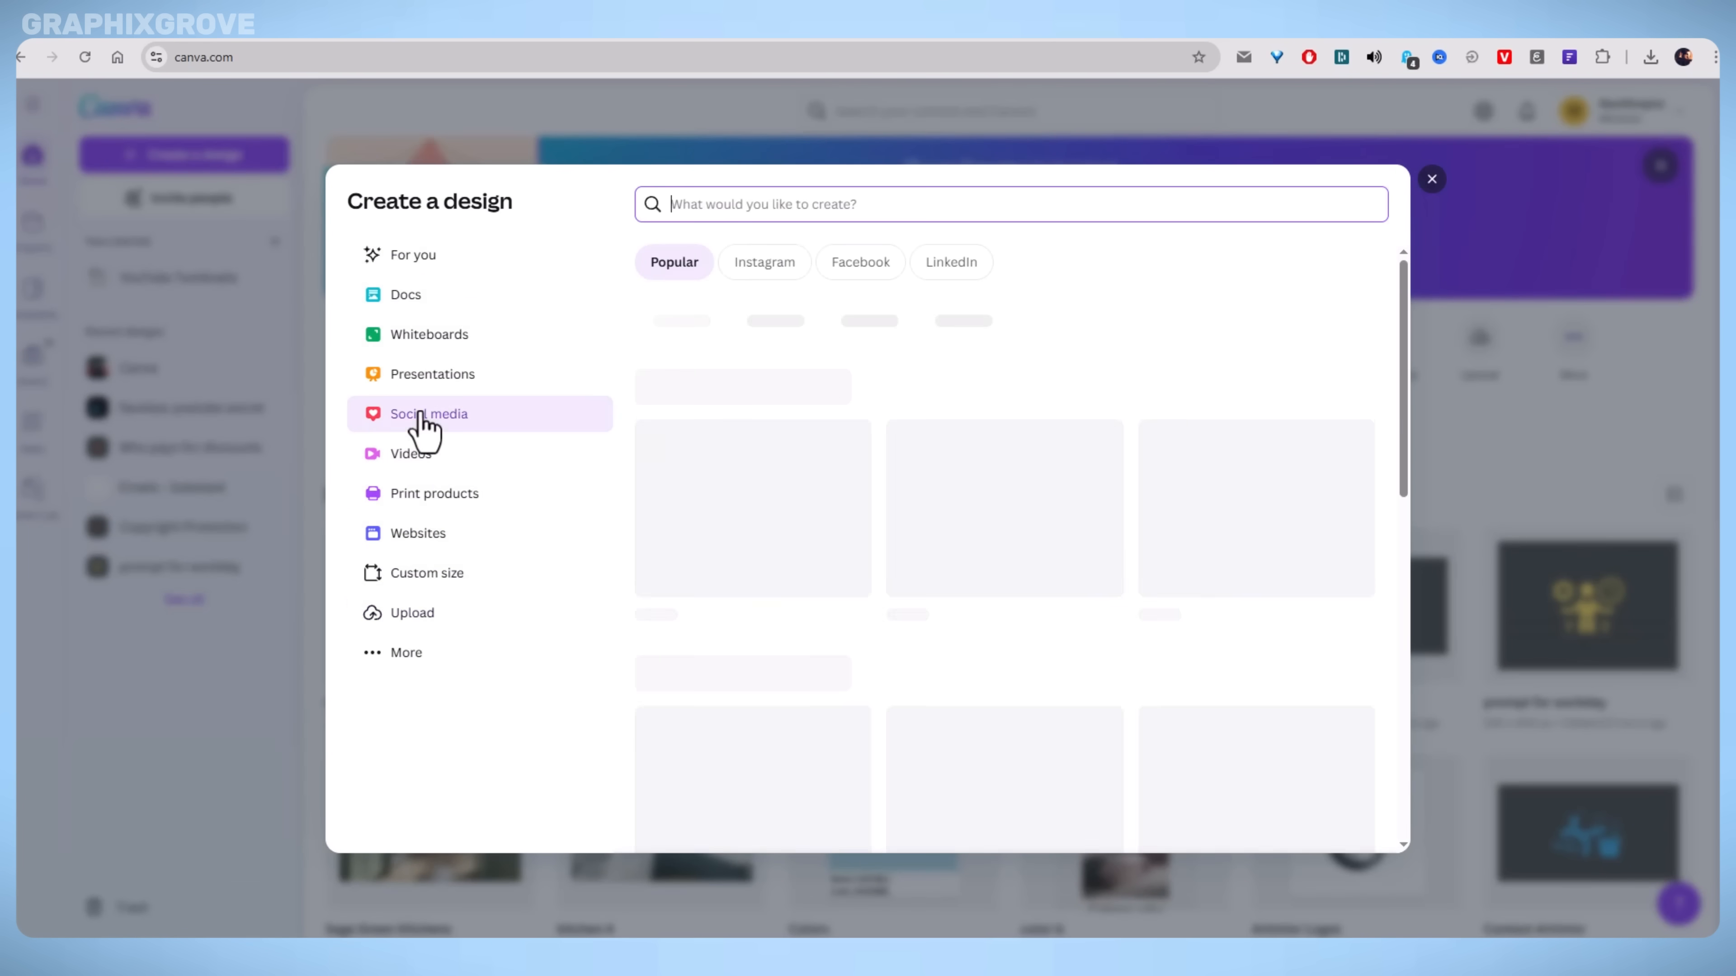
{"action": "left_click", "coordinate": [768, 274]}
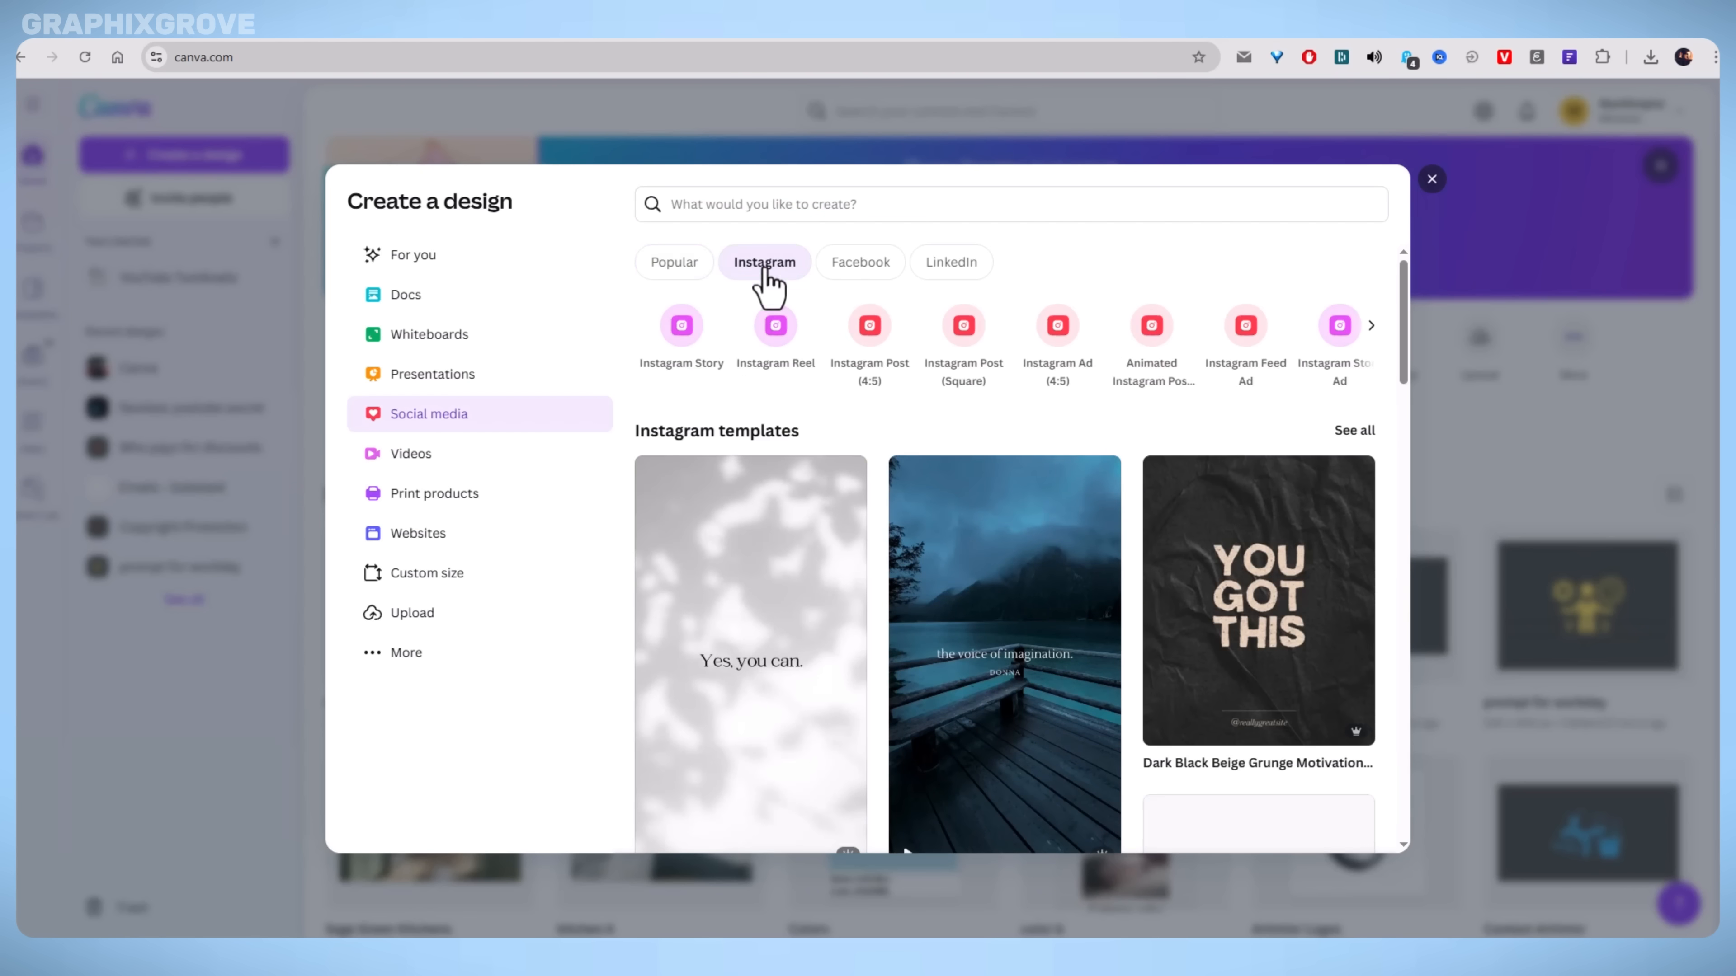
{"action": "left_click", "coordinate": [776, 328]}
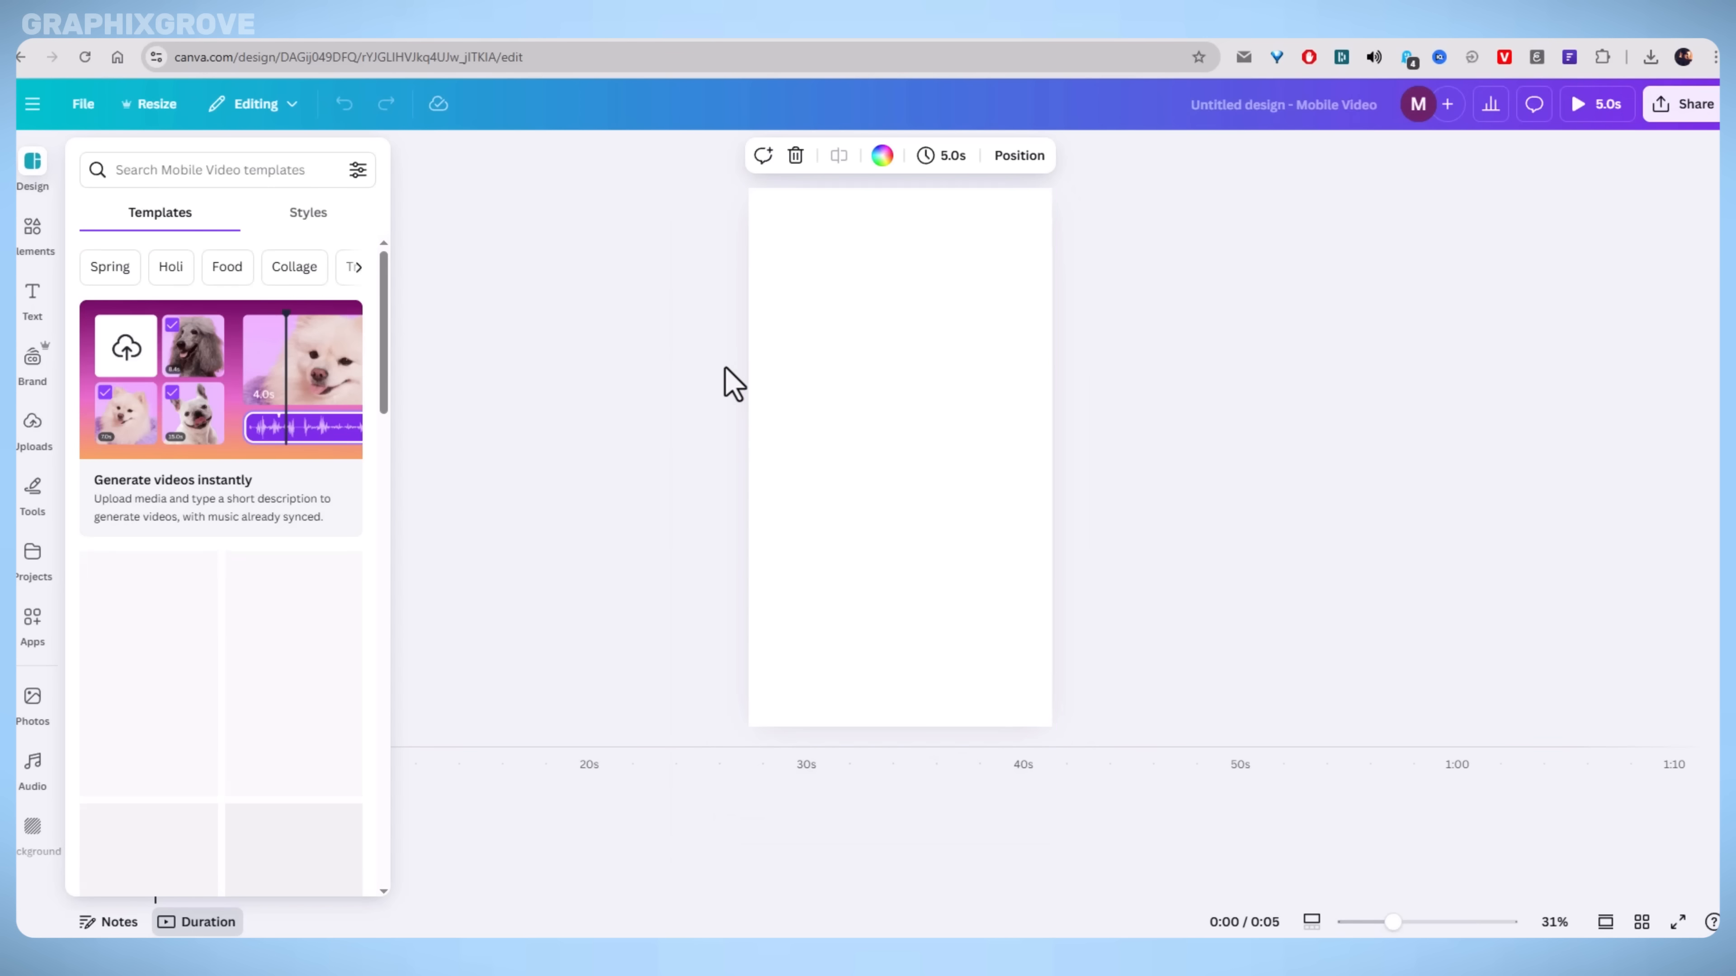
Add a plain square picture frame from the elements library and place it at the top centre of the page.
{"action": "left_click", "coordinate": [28, 238]}
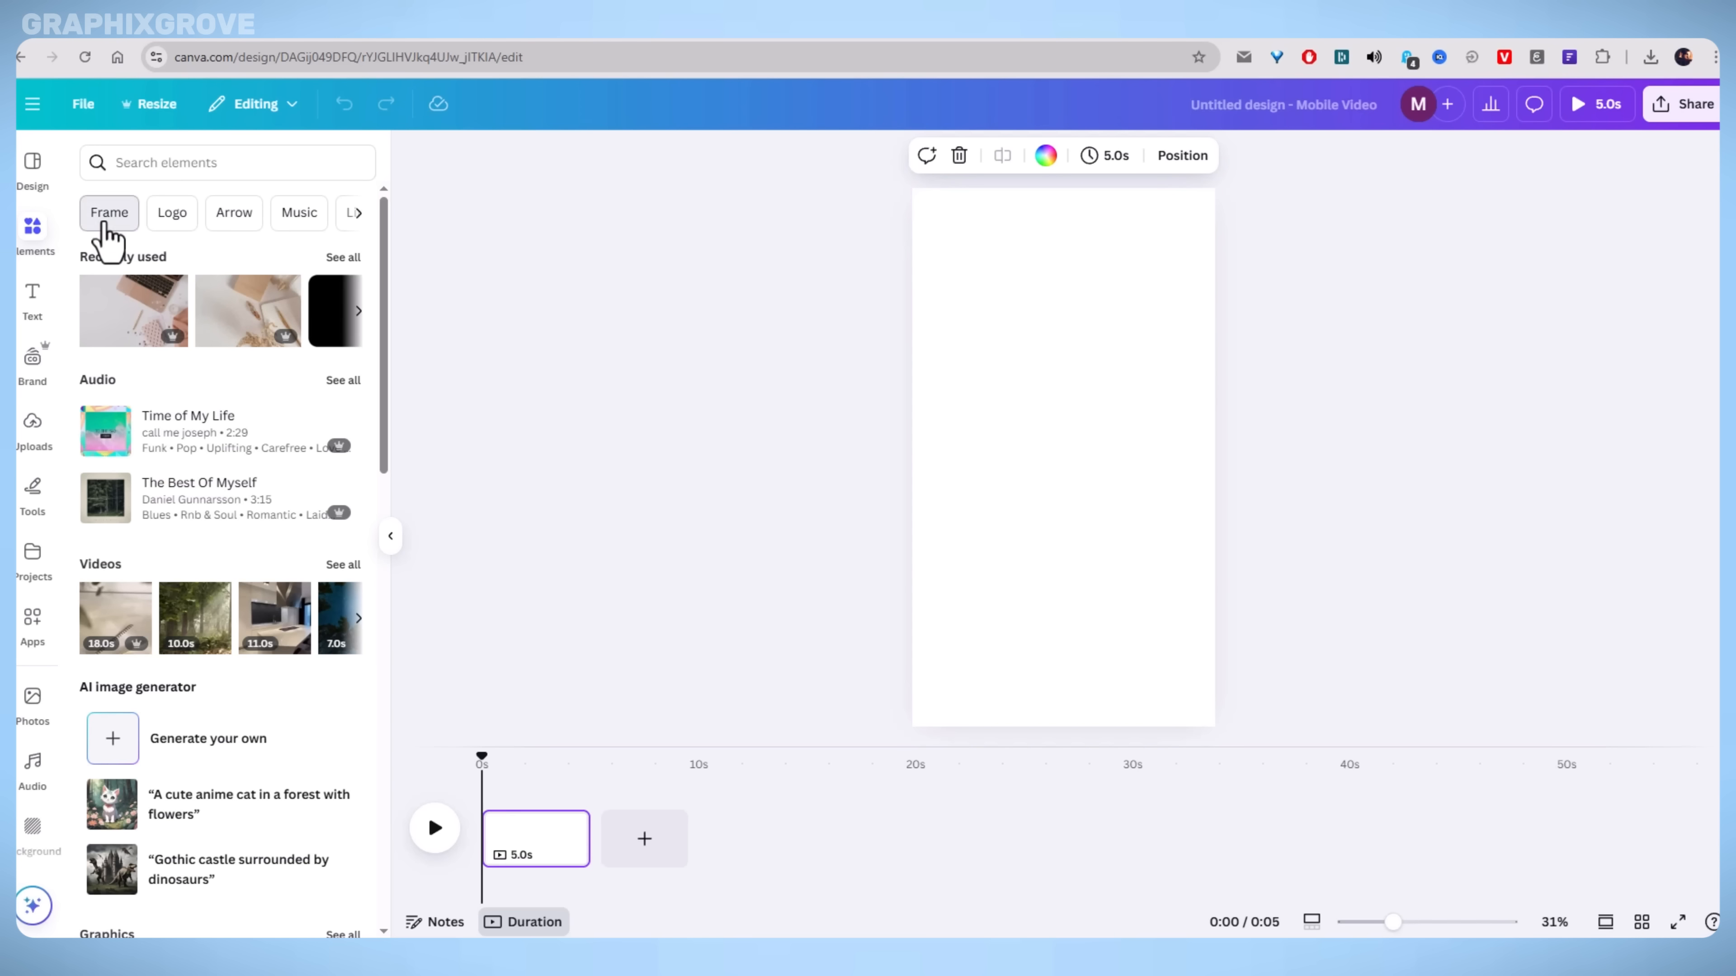
{"action": "left_click", "coordinate": [103, 225]}
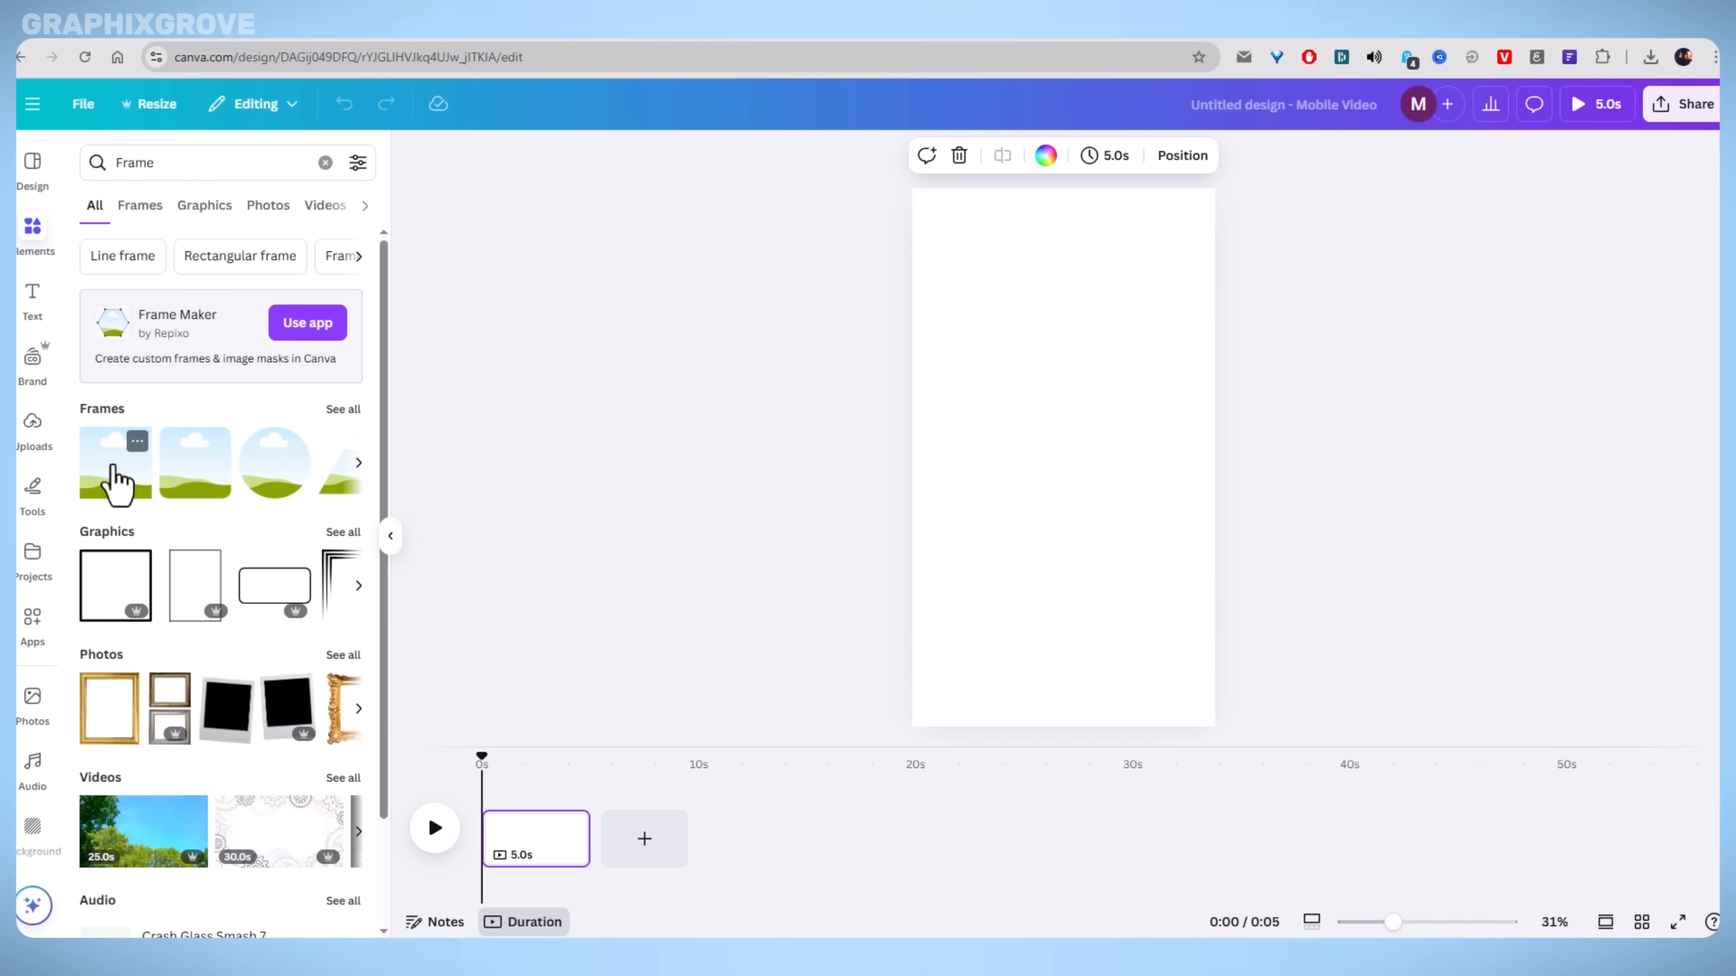
{"action": "left_click", "coordinate": [116, 482]}
{"action": "left_click_drag", "start_coordinate": [1087, 457], "coordinate": [1087, 266]}
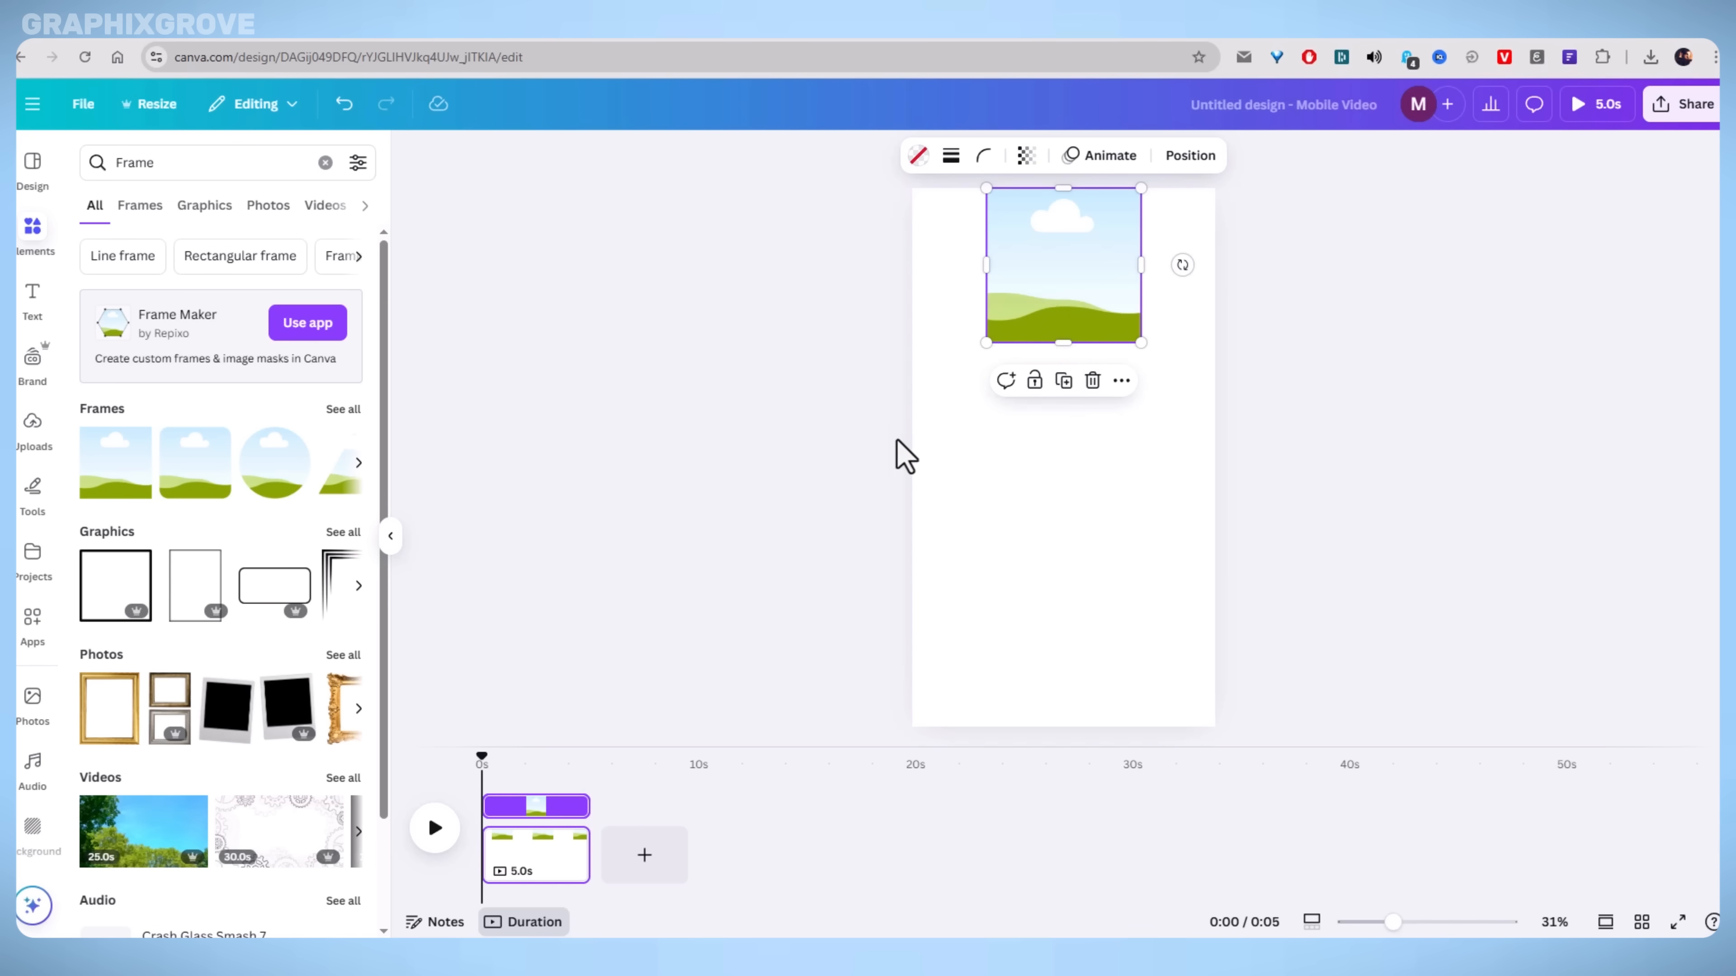
Duplicate the square frame twice and stack the copies directly below it to form a column of three.
{"action": "left_click", "coordinate": [1063, 380]}
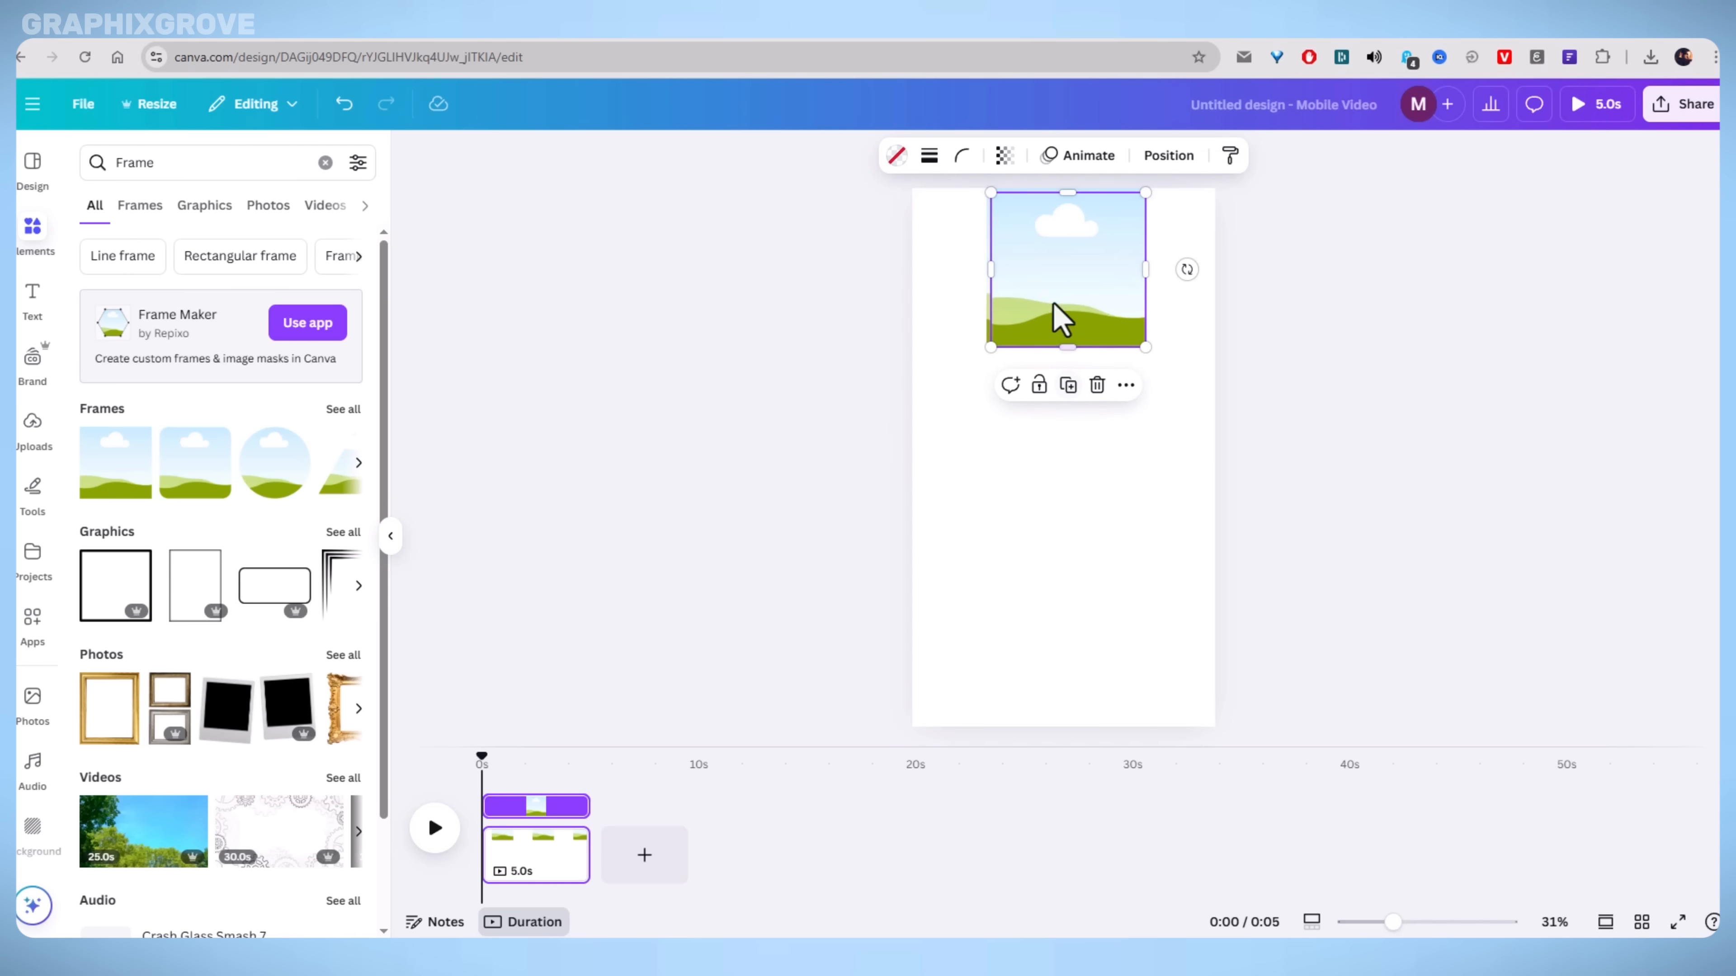
{"action": "left_click_drag", "start_coordinate": [1053, 310], "coordinate": [1044, 430]}
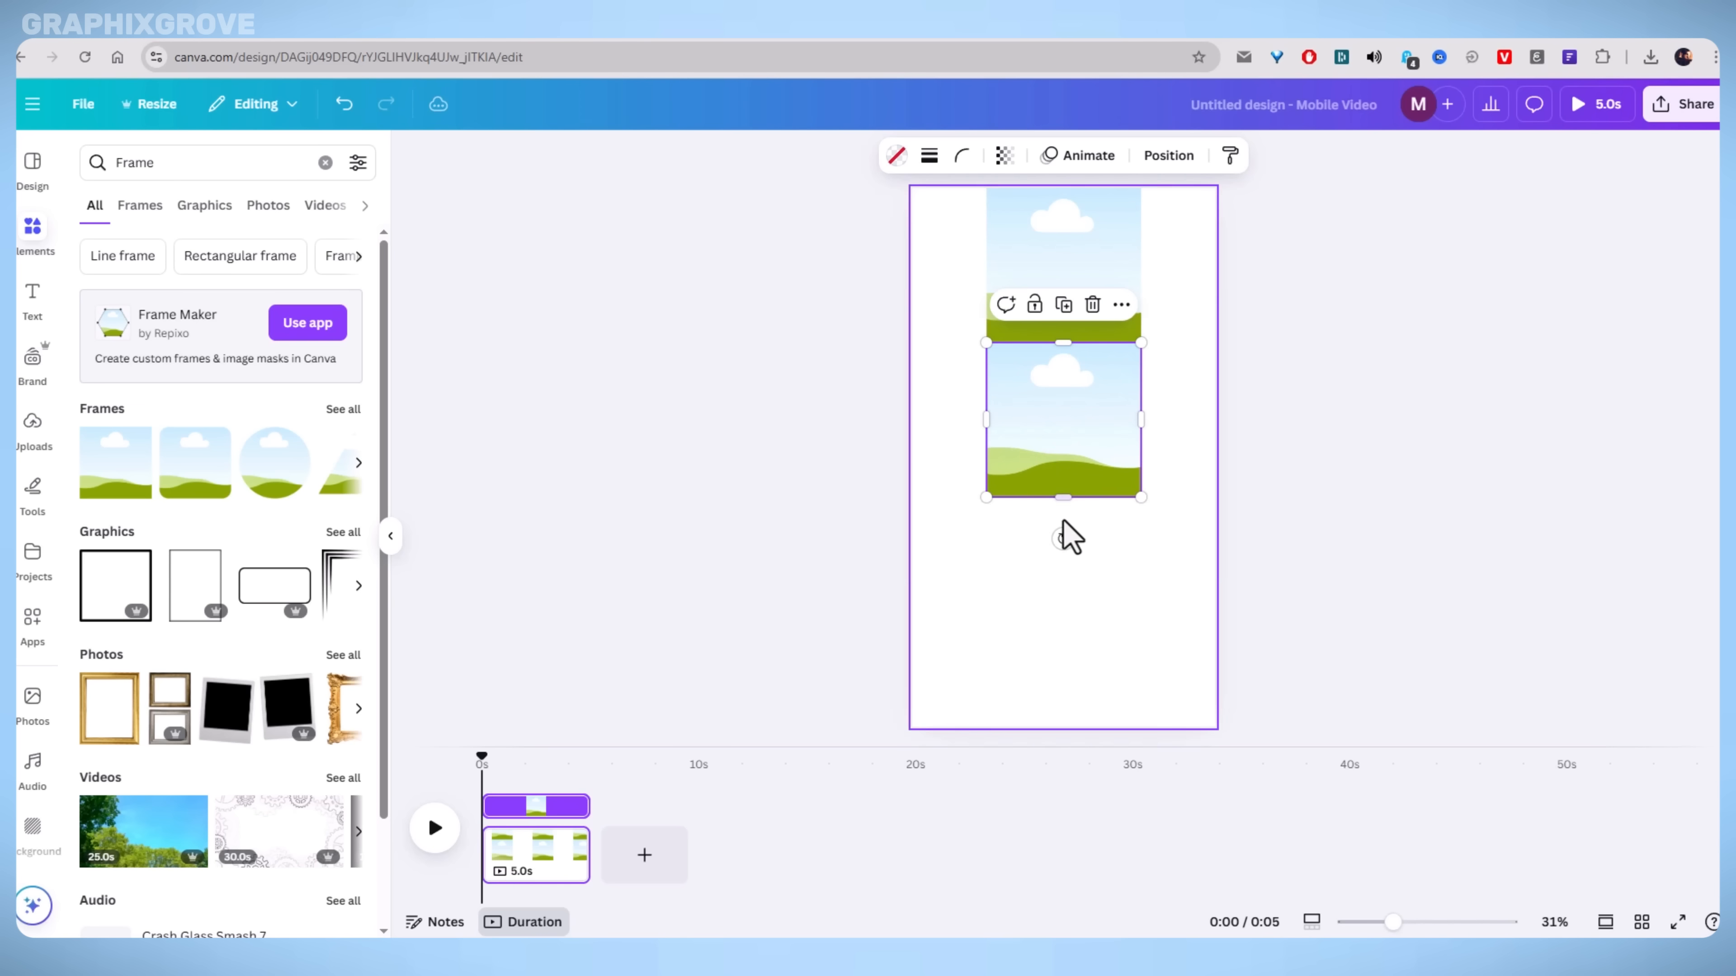
{"action": "left_click", "coordinate": [1063, 305]}
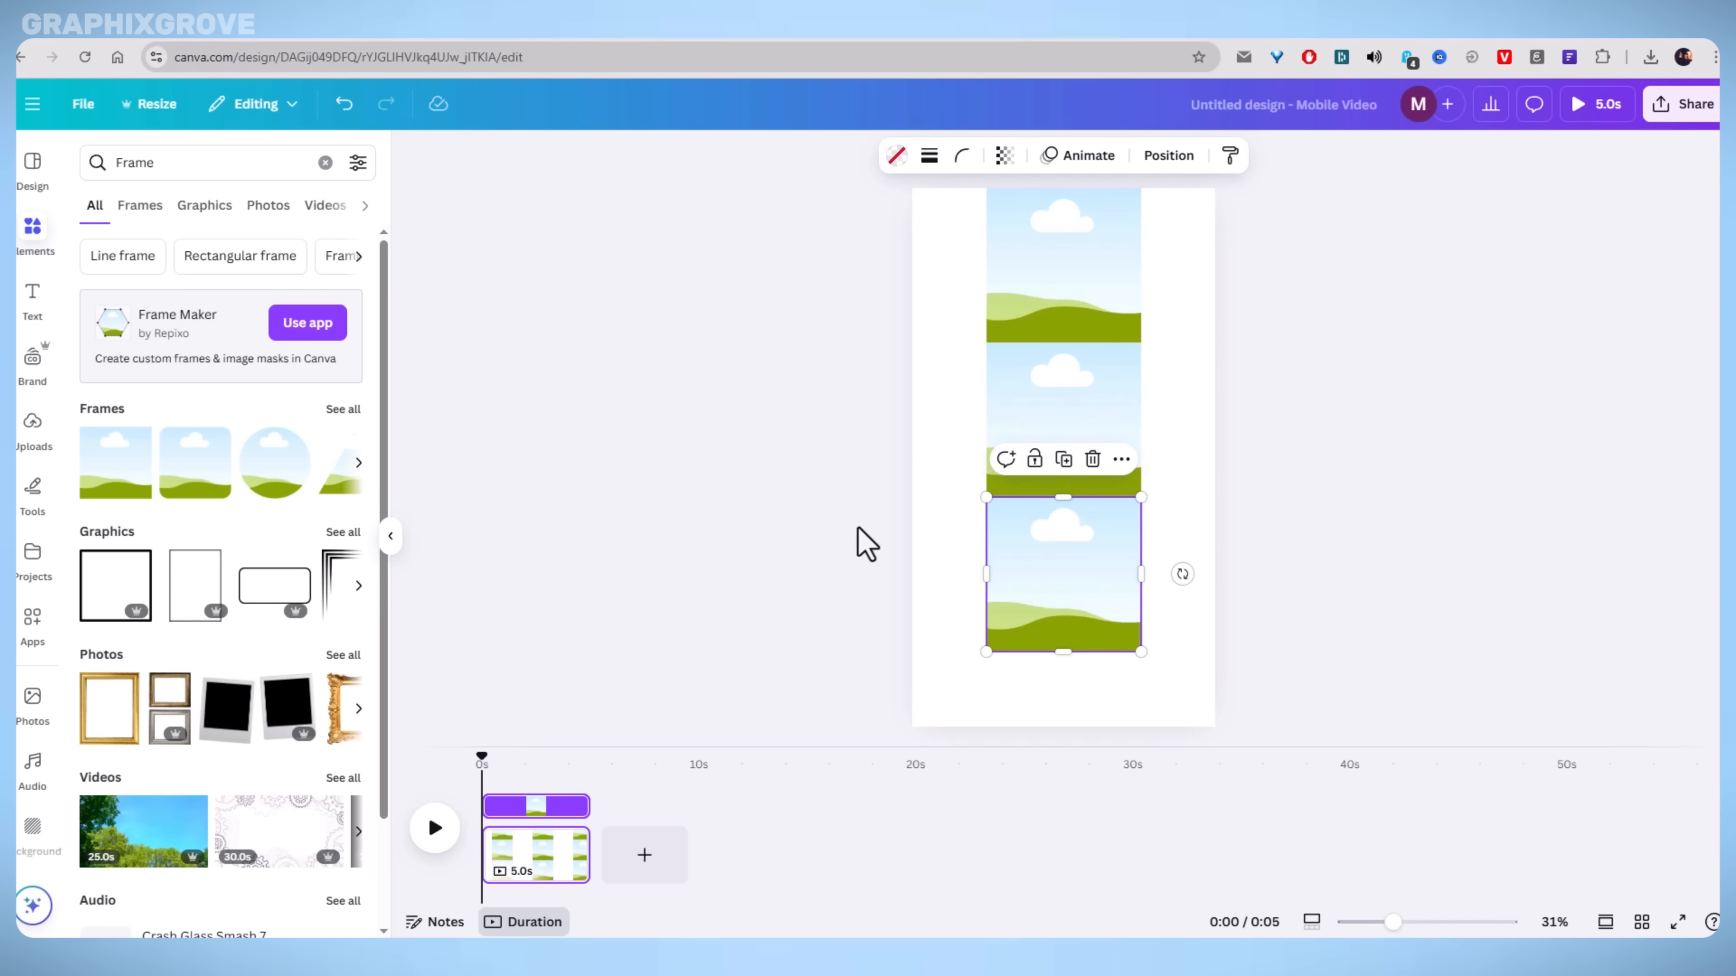
{"action": "left_click", "coordinate": [805, 286]}
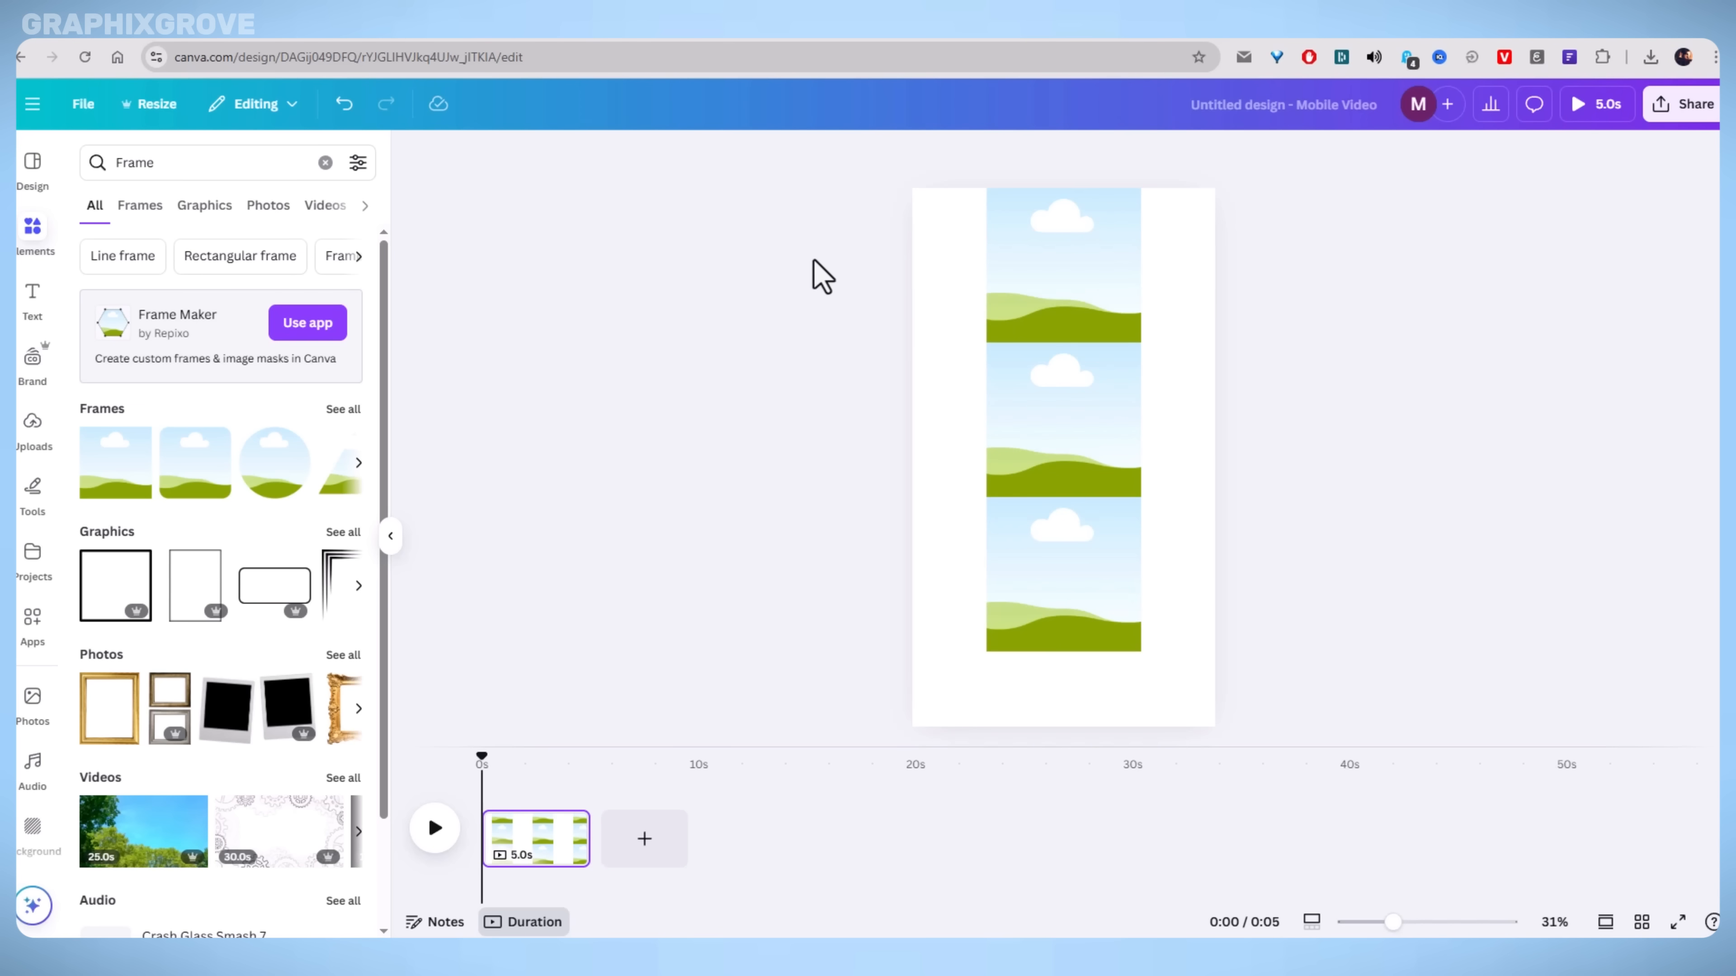
Stretch all three frames together to the page's side and bottom edges so they fill the whole page.
{"action": "left_click_drag", "start_coordinate": [813, 259], "coordinate": [1230, 675]}
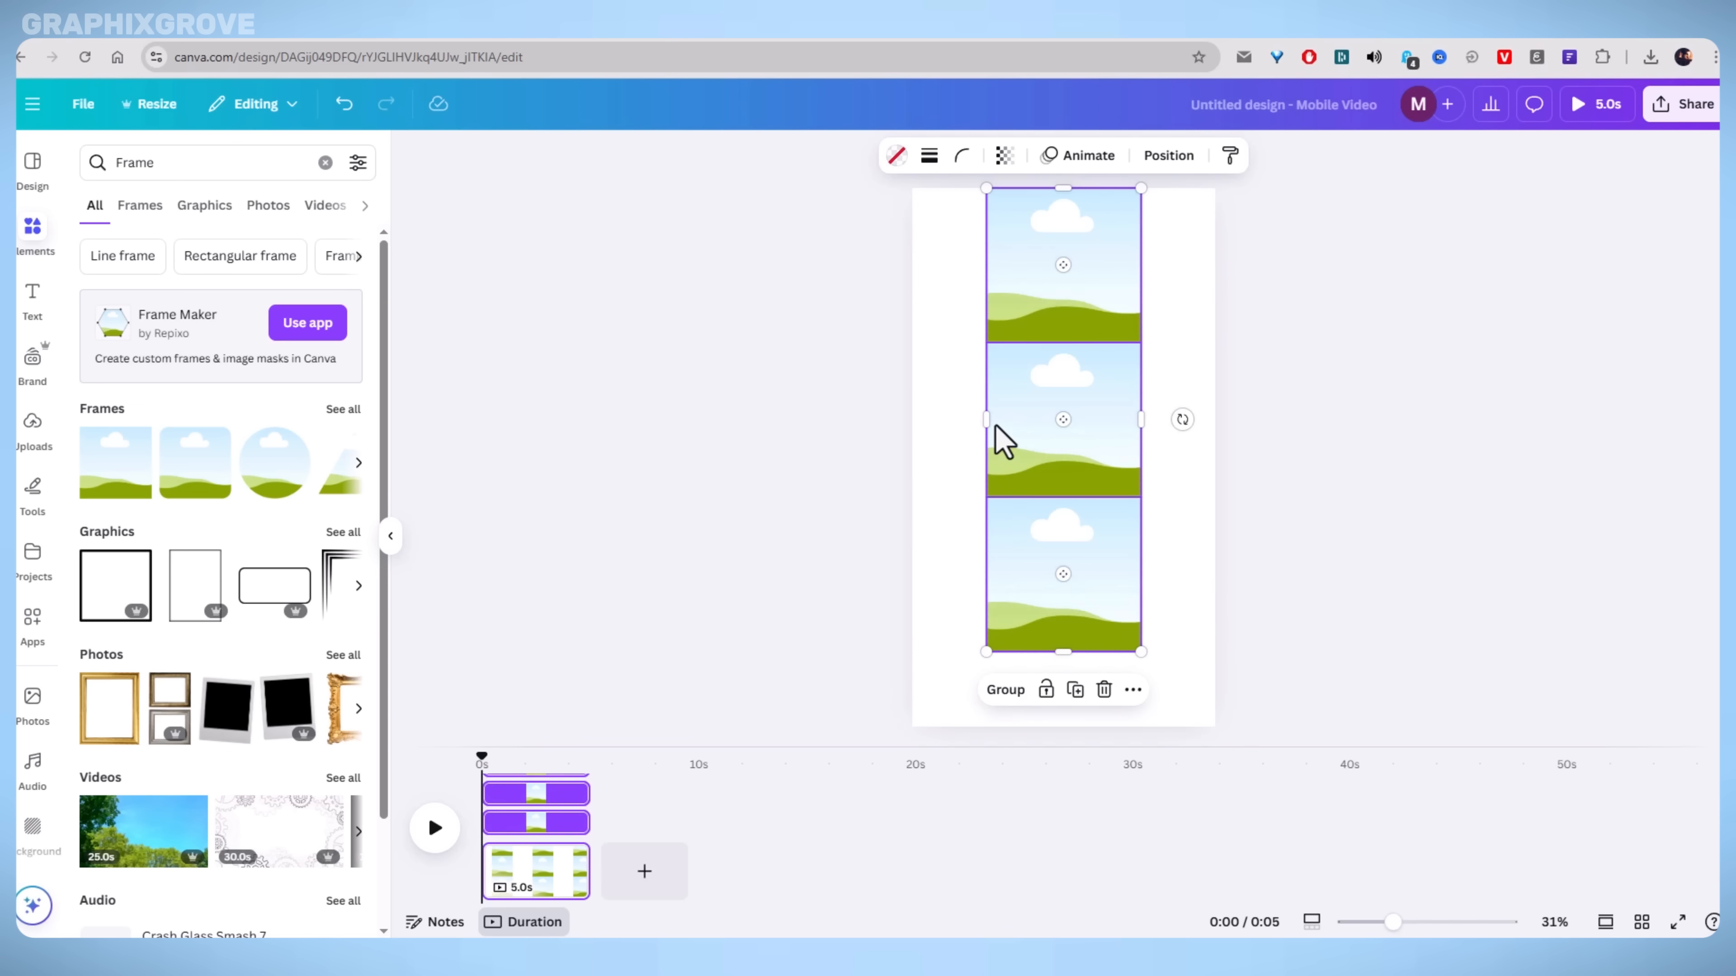
{"action": "left_click_drag", "start_coordinate": [984, 422], "coordinate": [915, 415]}
{"action": "left_click_drag", "start_coordinate": [1139, 419], "coordinate": [1220, 419]}
{"action": "left_click_drag", "start_coordinate": [1064, 651], "coordinate": [1068, 725]}
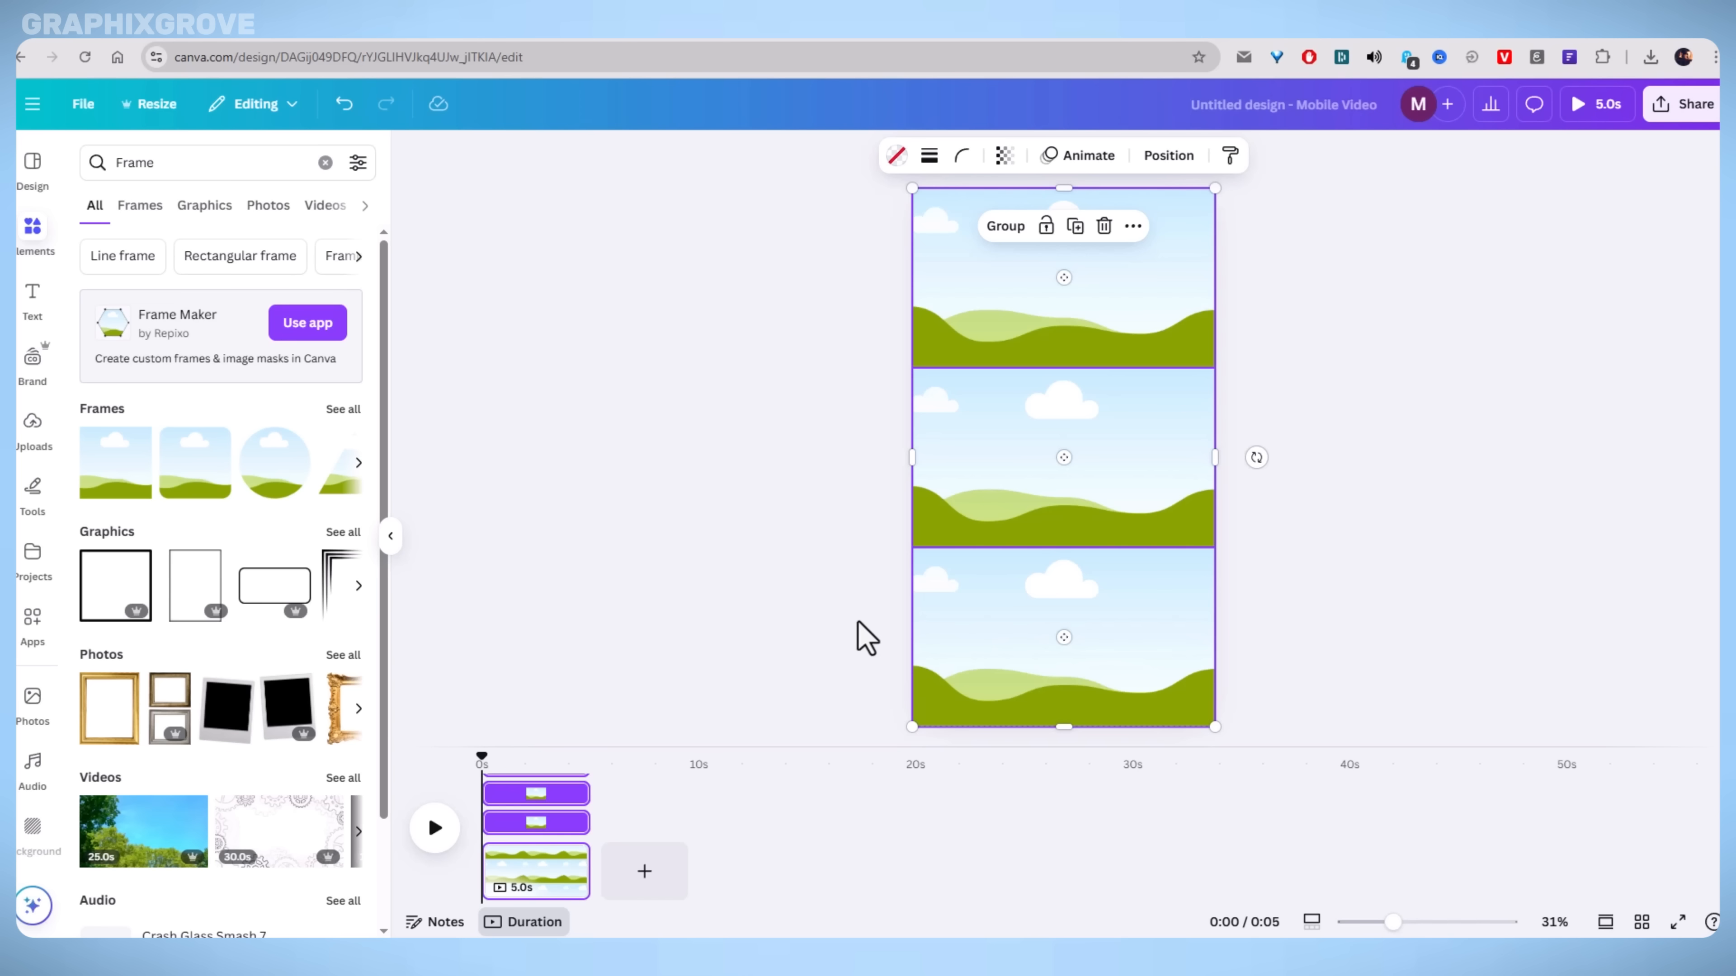
{"action": "left_click", "coordinate": [858, 623]}
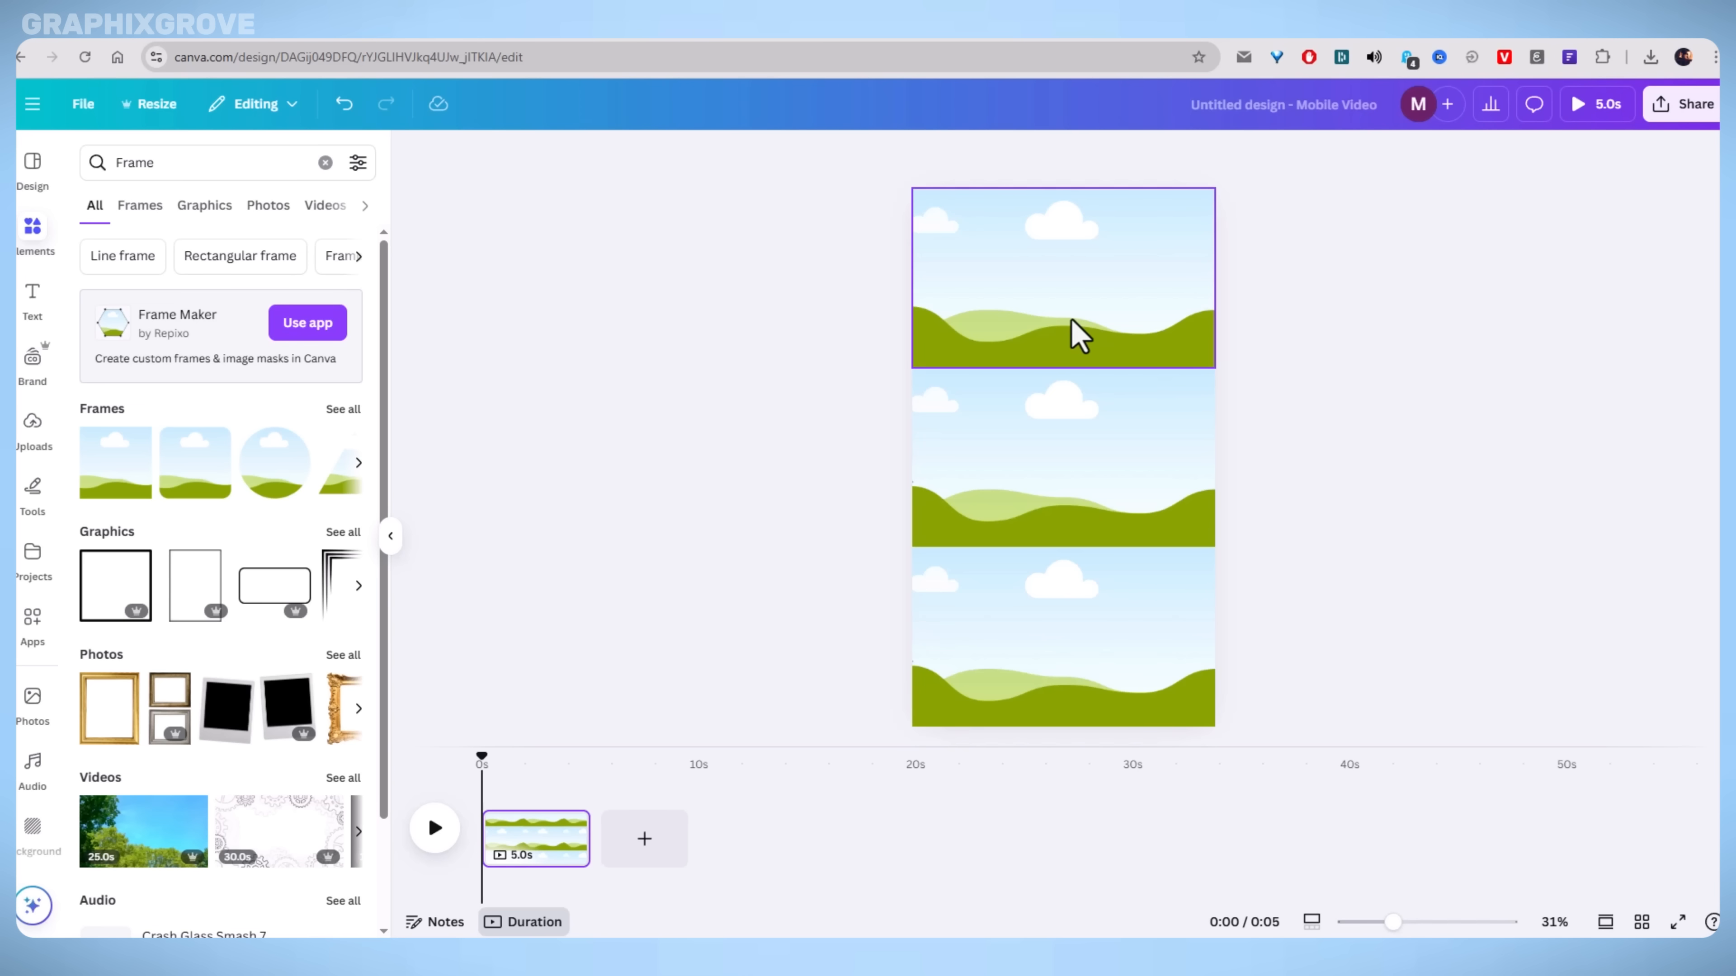
Search the elements library for "aesthetic" and limit the results to videos.
{"action": "left_click", "coordinate": [131, 171]}
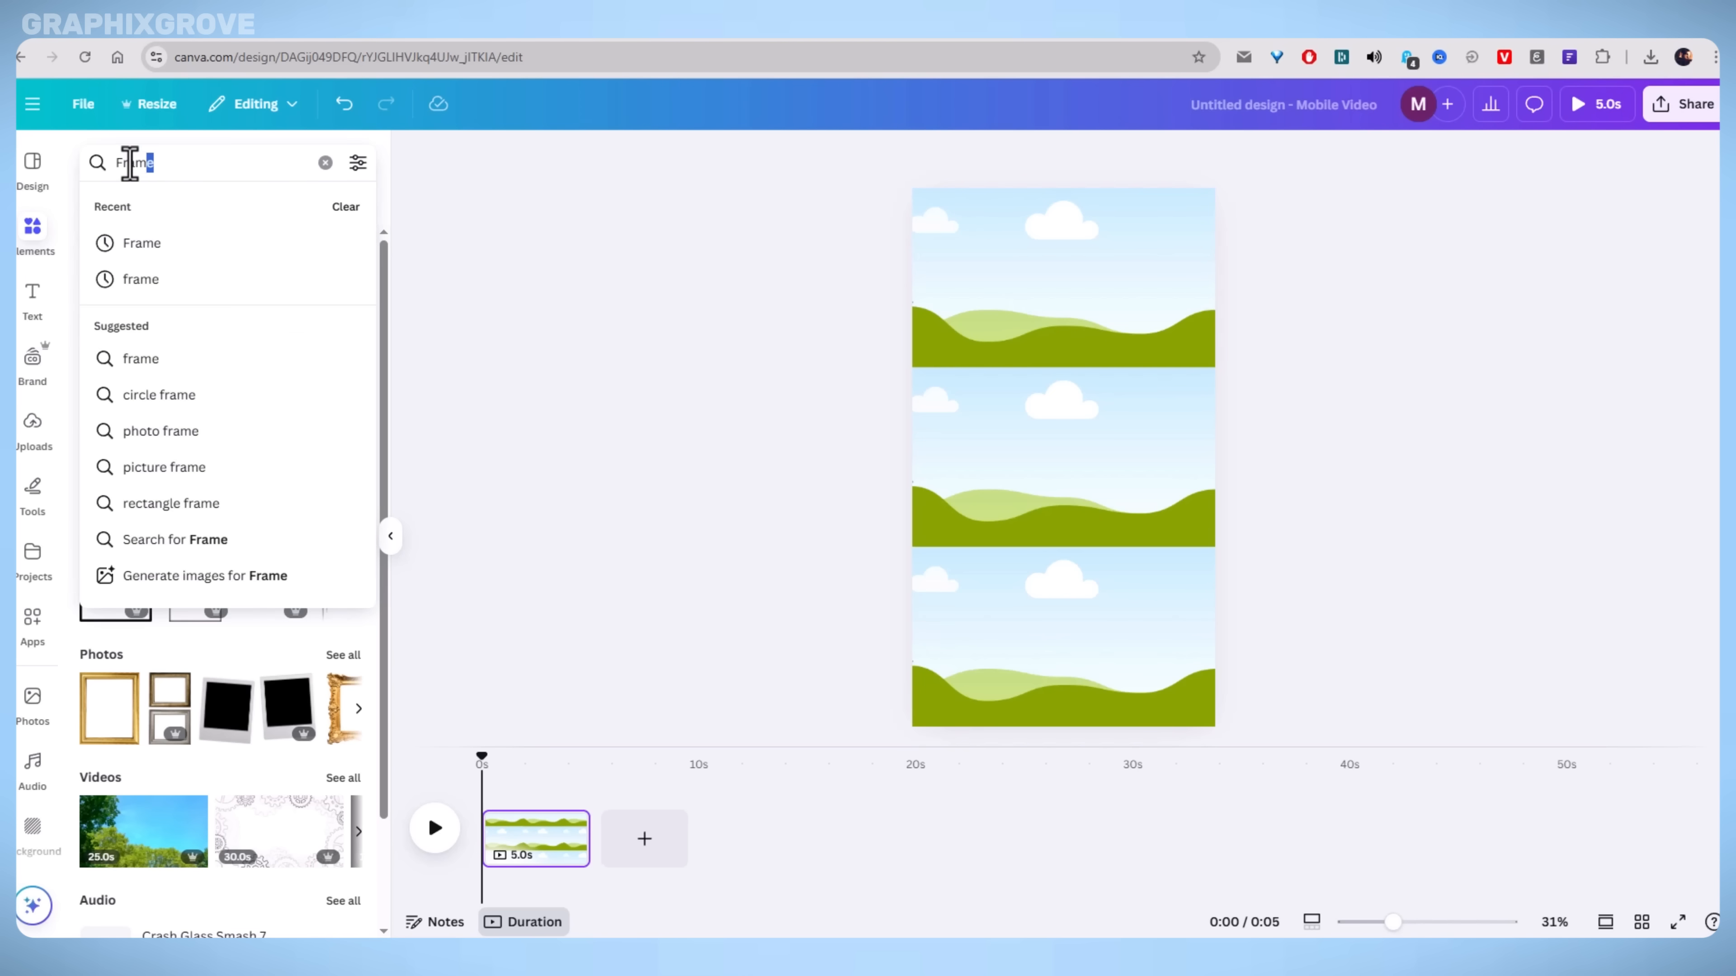
{"action": "double_click", "coordinate": [110, 164]}
{"action": "type", "text": "aesthetic"}
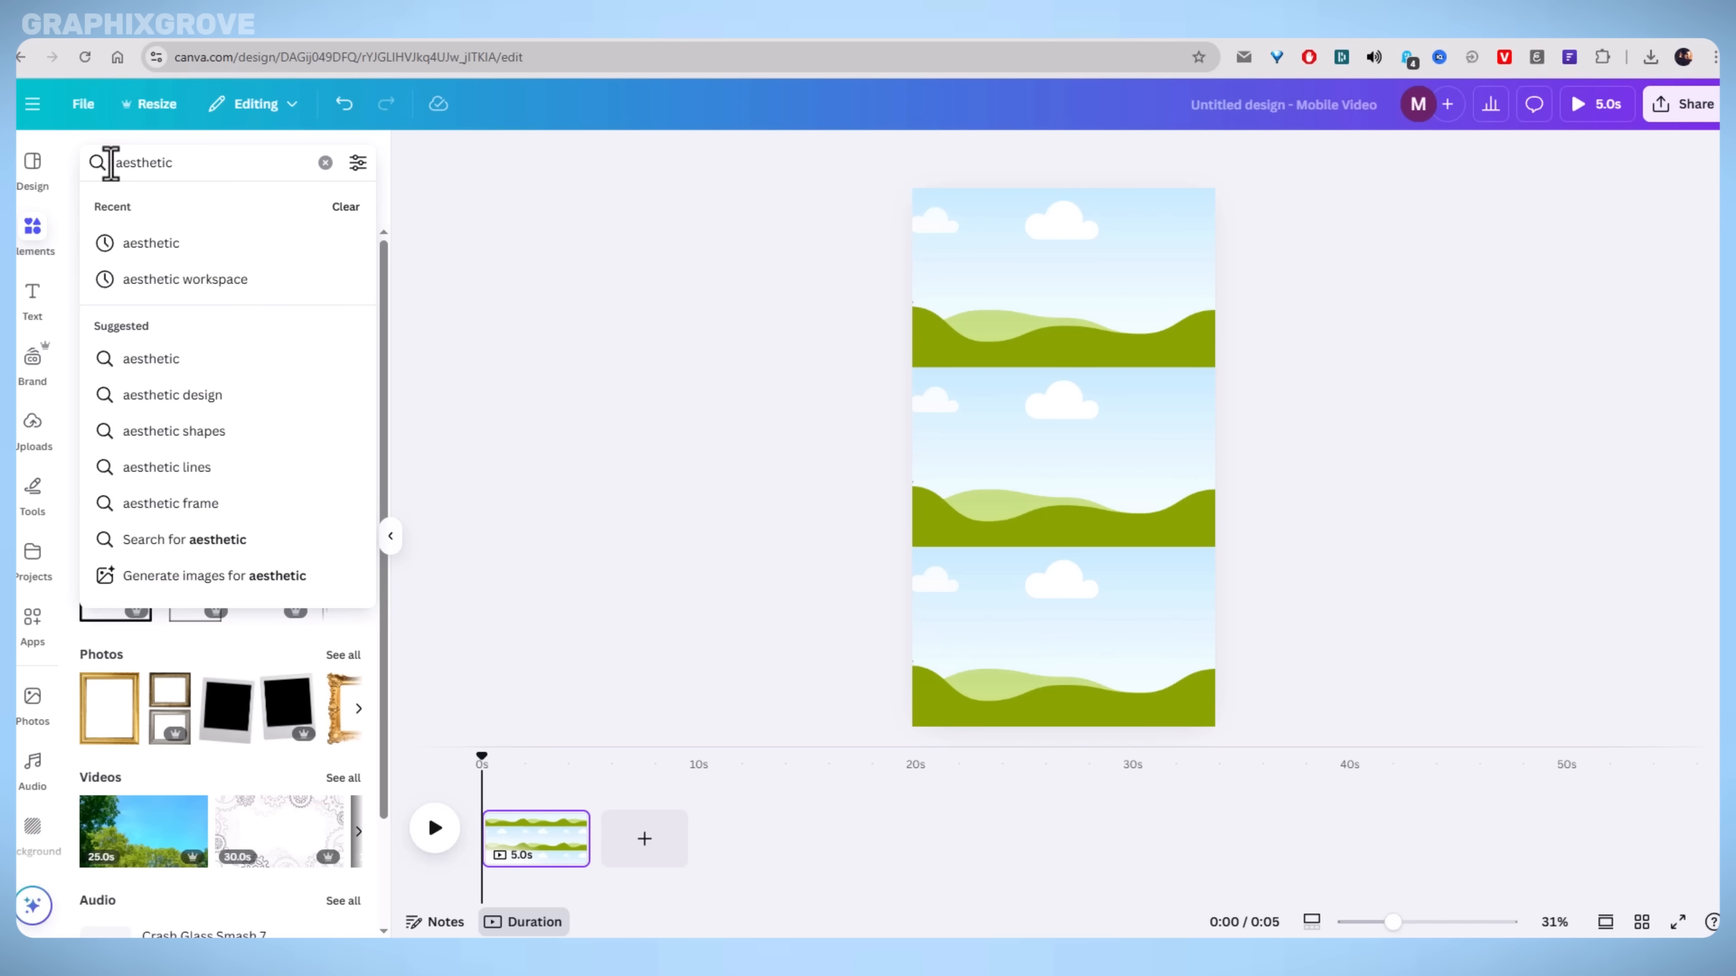
{"action": "left_click", "coordinate": [142, 245]}
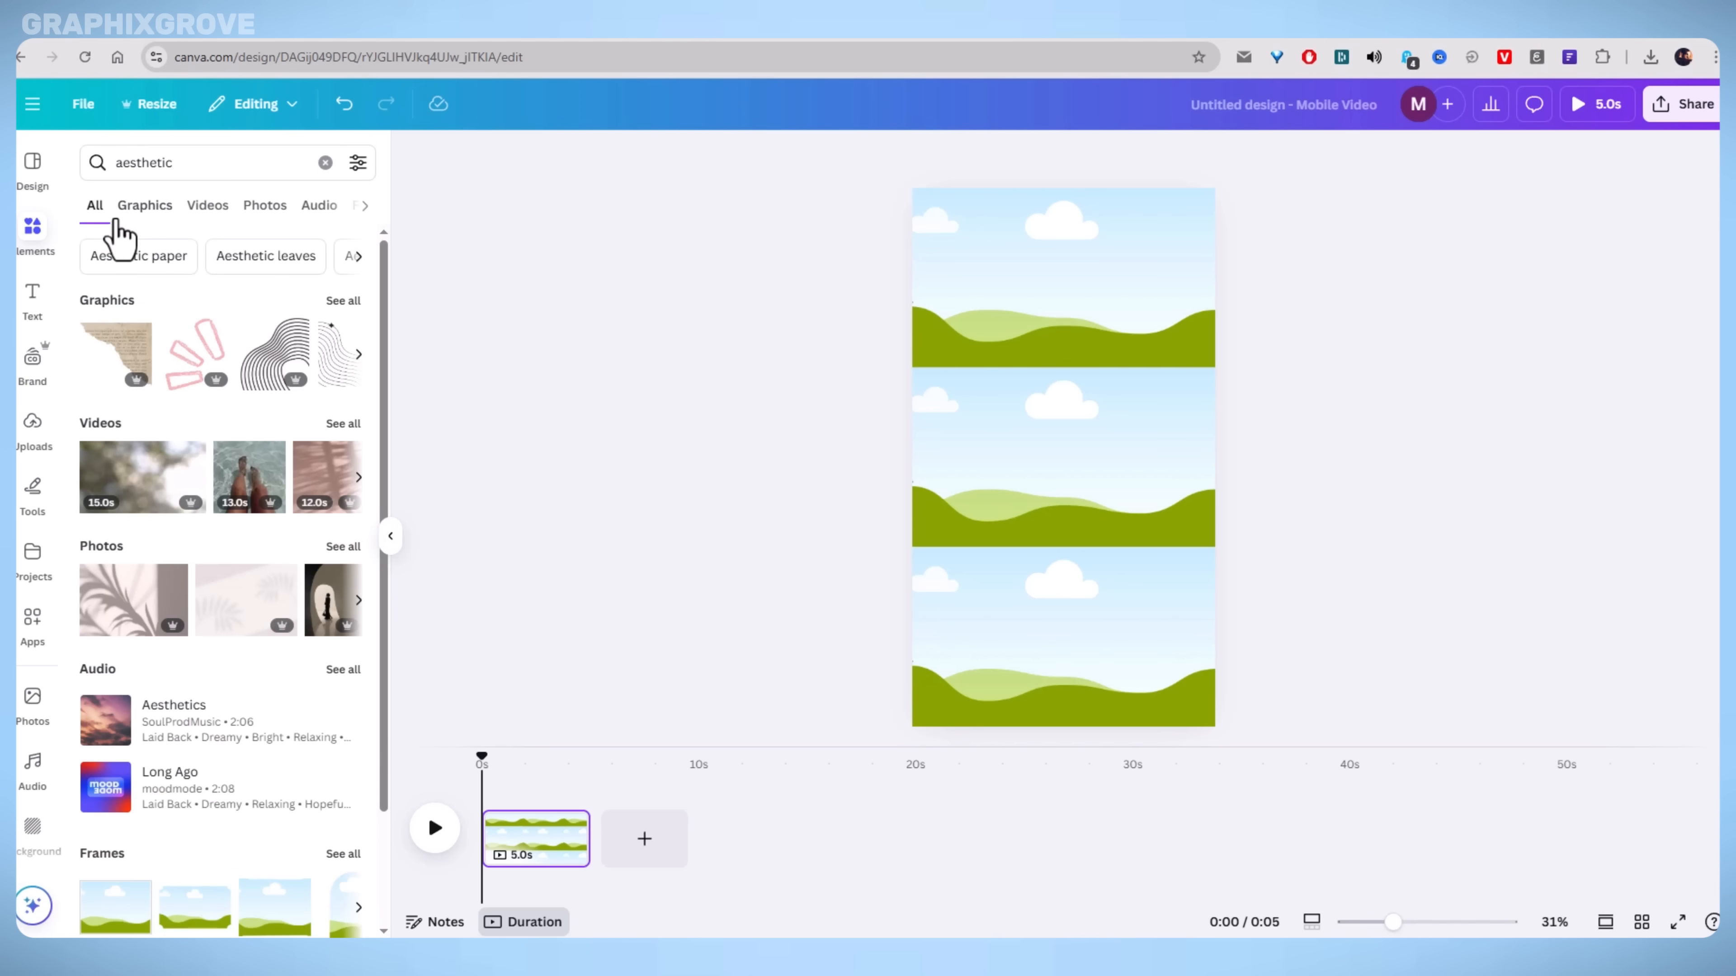
{"action": "left_click", "coordinate": [208, 209]}
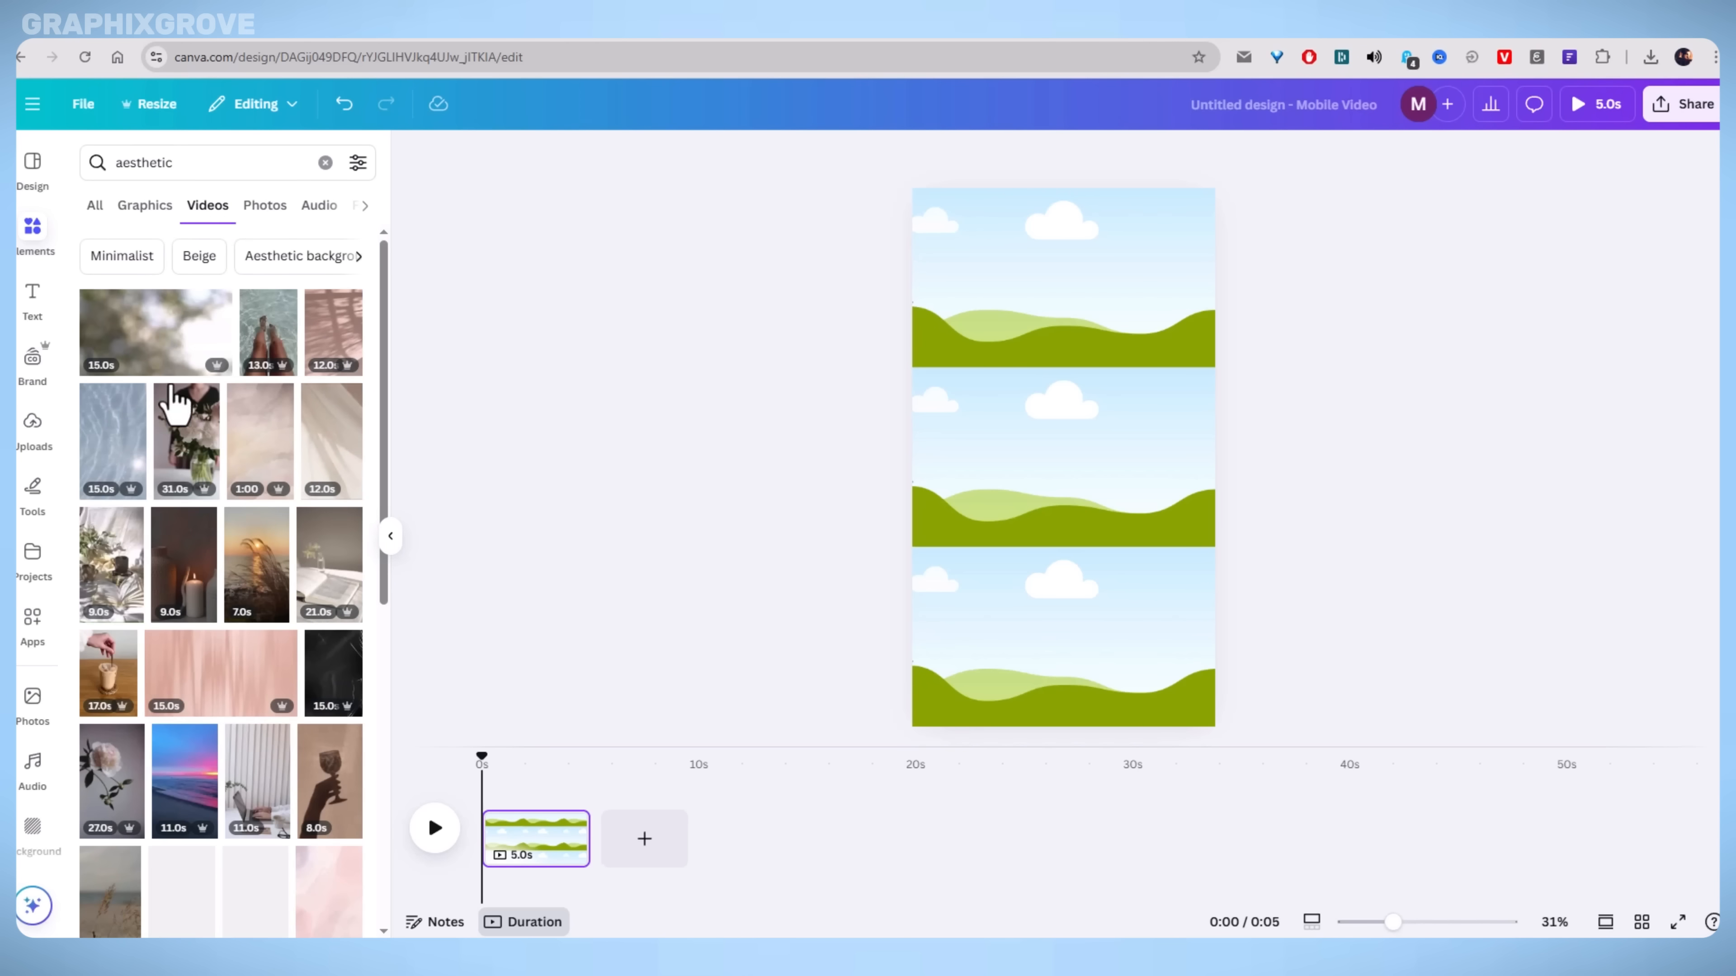
Fill the top frame with the 7-second coffee cup video and the bottom frame with the 10-second video of hands on a laptop.
{"action": "scroll", "coordinate": [160, 438], "scroll_direction": "down", "scroll_amount": 3}
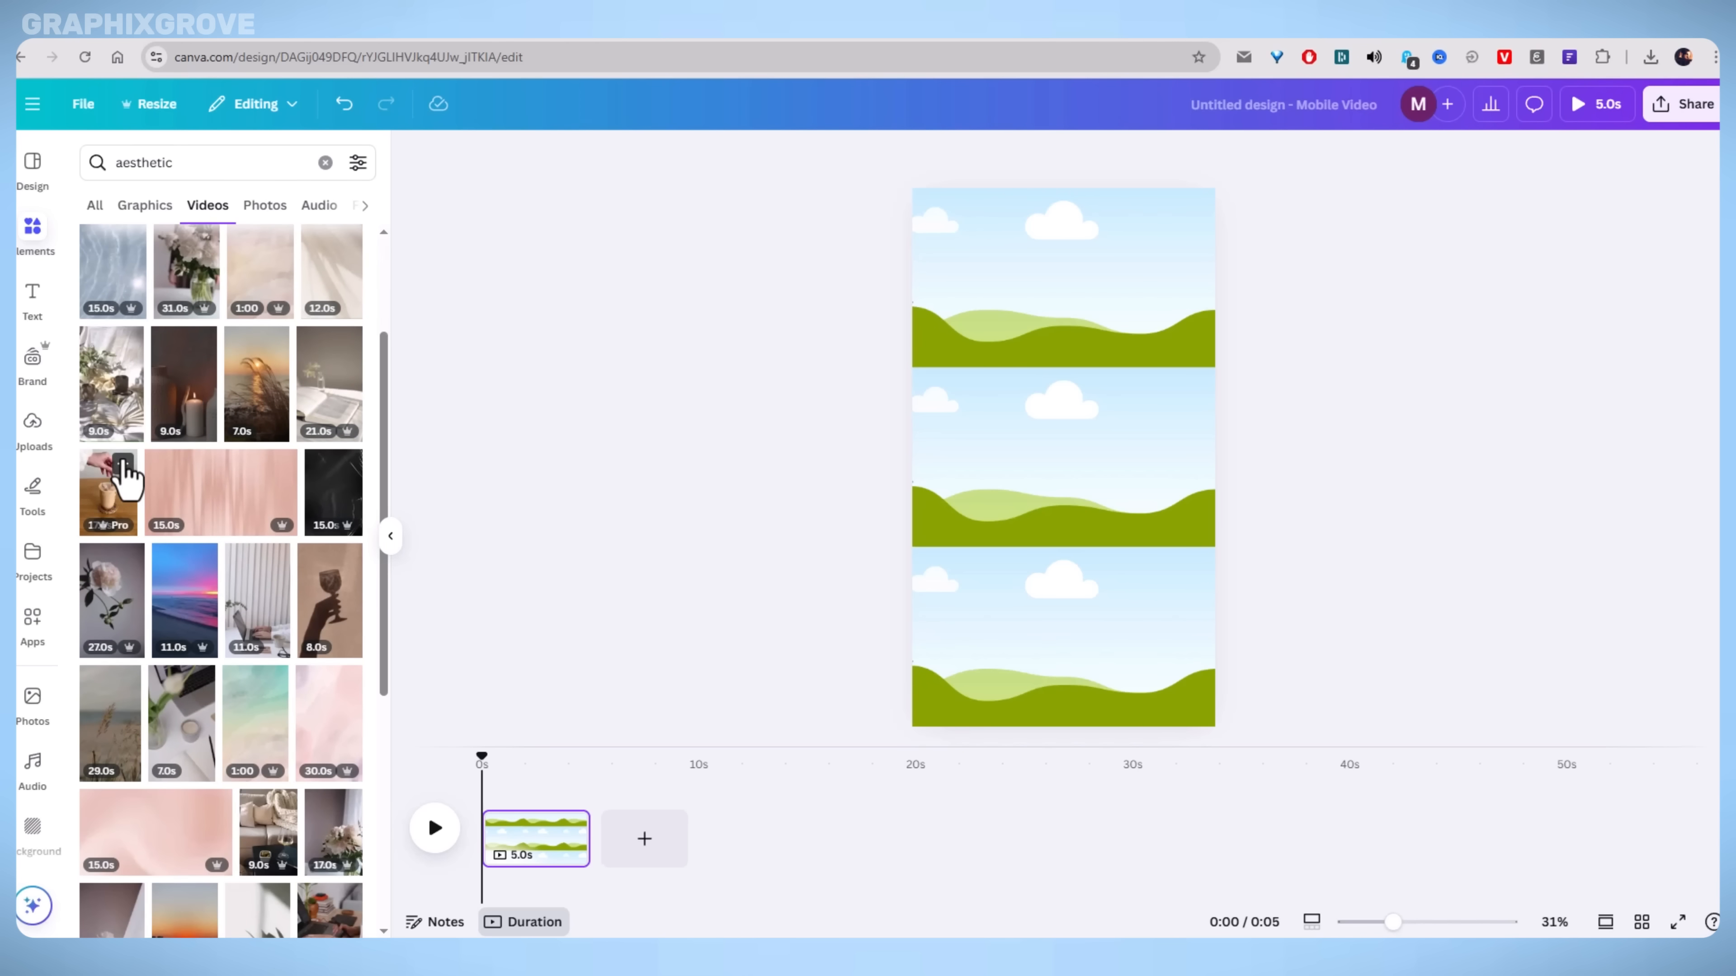
{"action": "scroll", "coordinate": [116, 485], "scroll_direction": "down", "scroll_amount": 1}
{"action": "scroll", "coordinate": [252, 493], "scroll_direction": "down", "scroll_amount": 2}
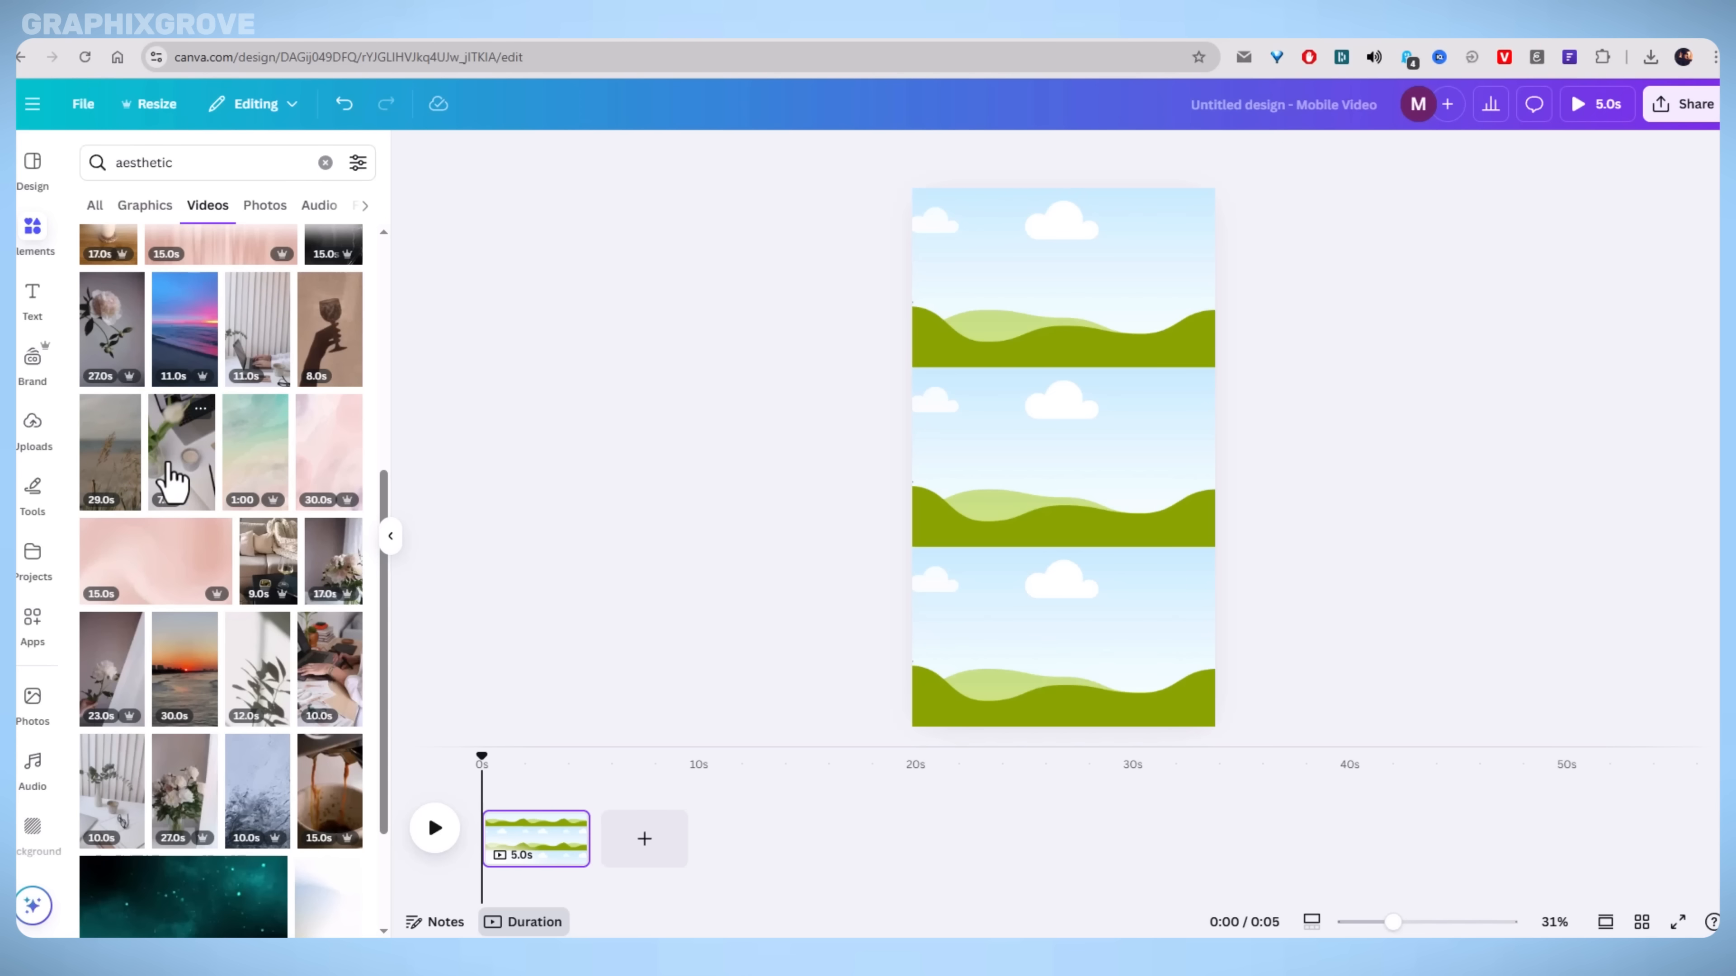
{"action": "left_click_drag", "start_coordinate": [176, 481], "coordinate": [1035, 284]}
{"action": "scroll", "coordinate": [232, 484], "scroll_direction": "down", "scroll_amount": 3}
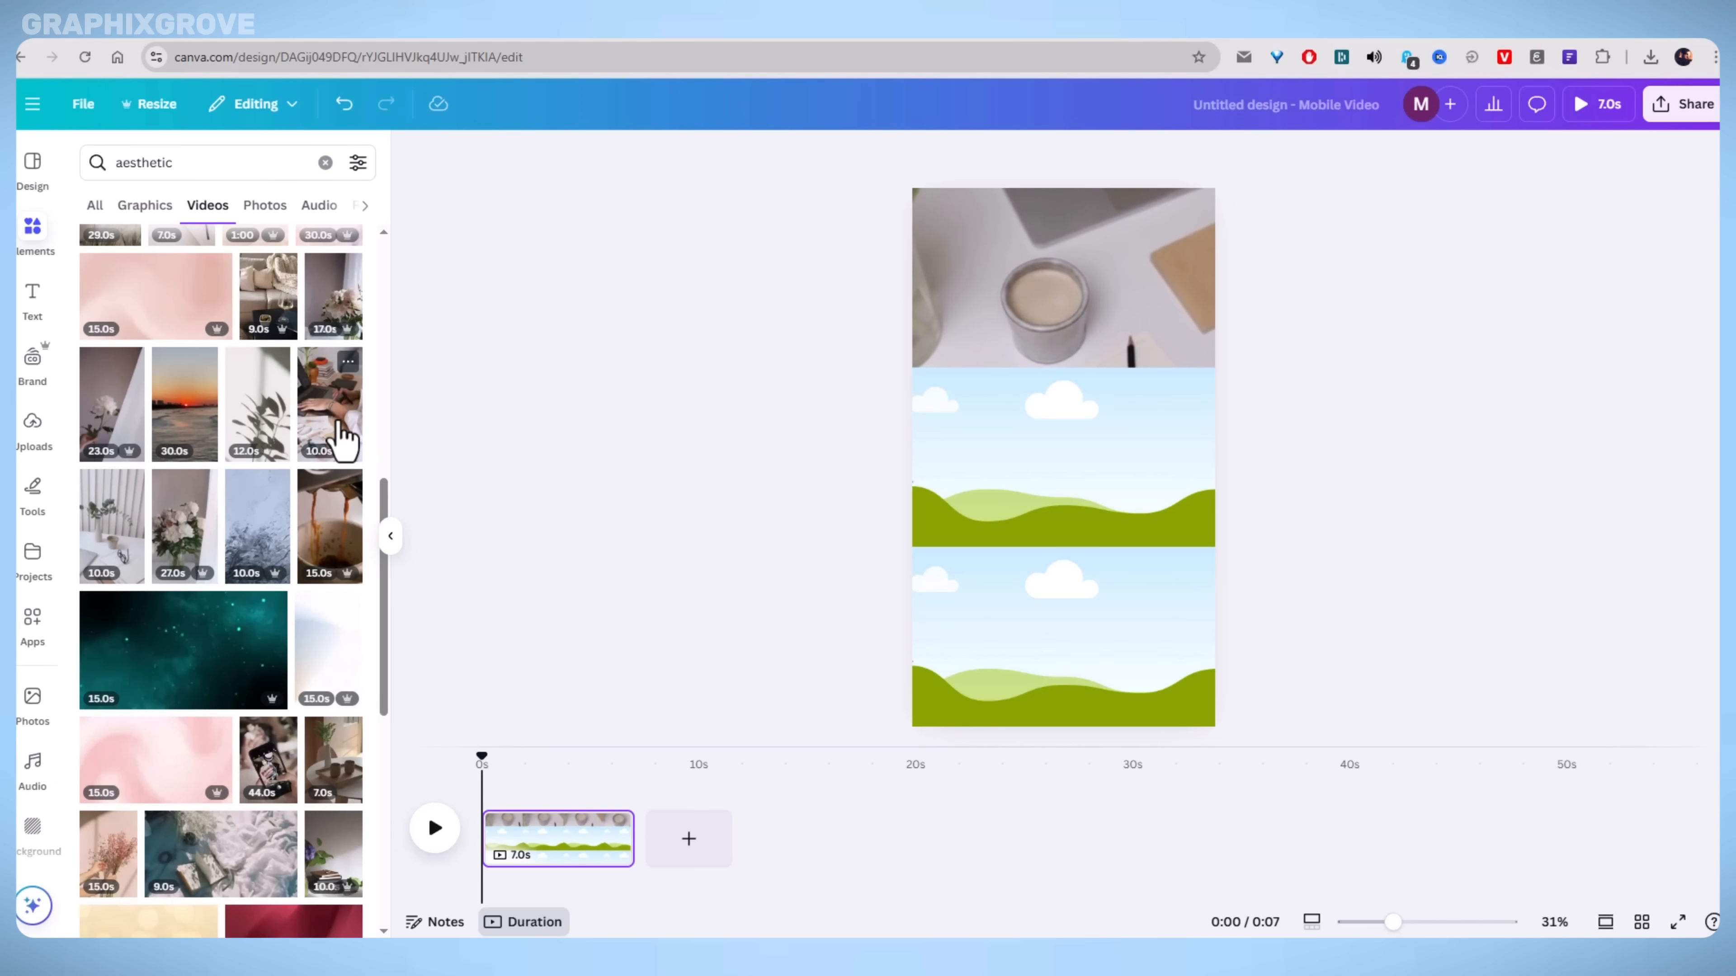
{"action": "left_click_drag", "start_coordinate": [340, 438], "coordinate": [1030, 659]}
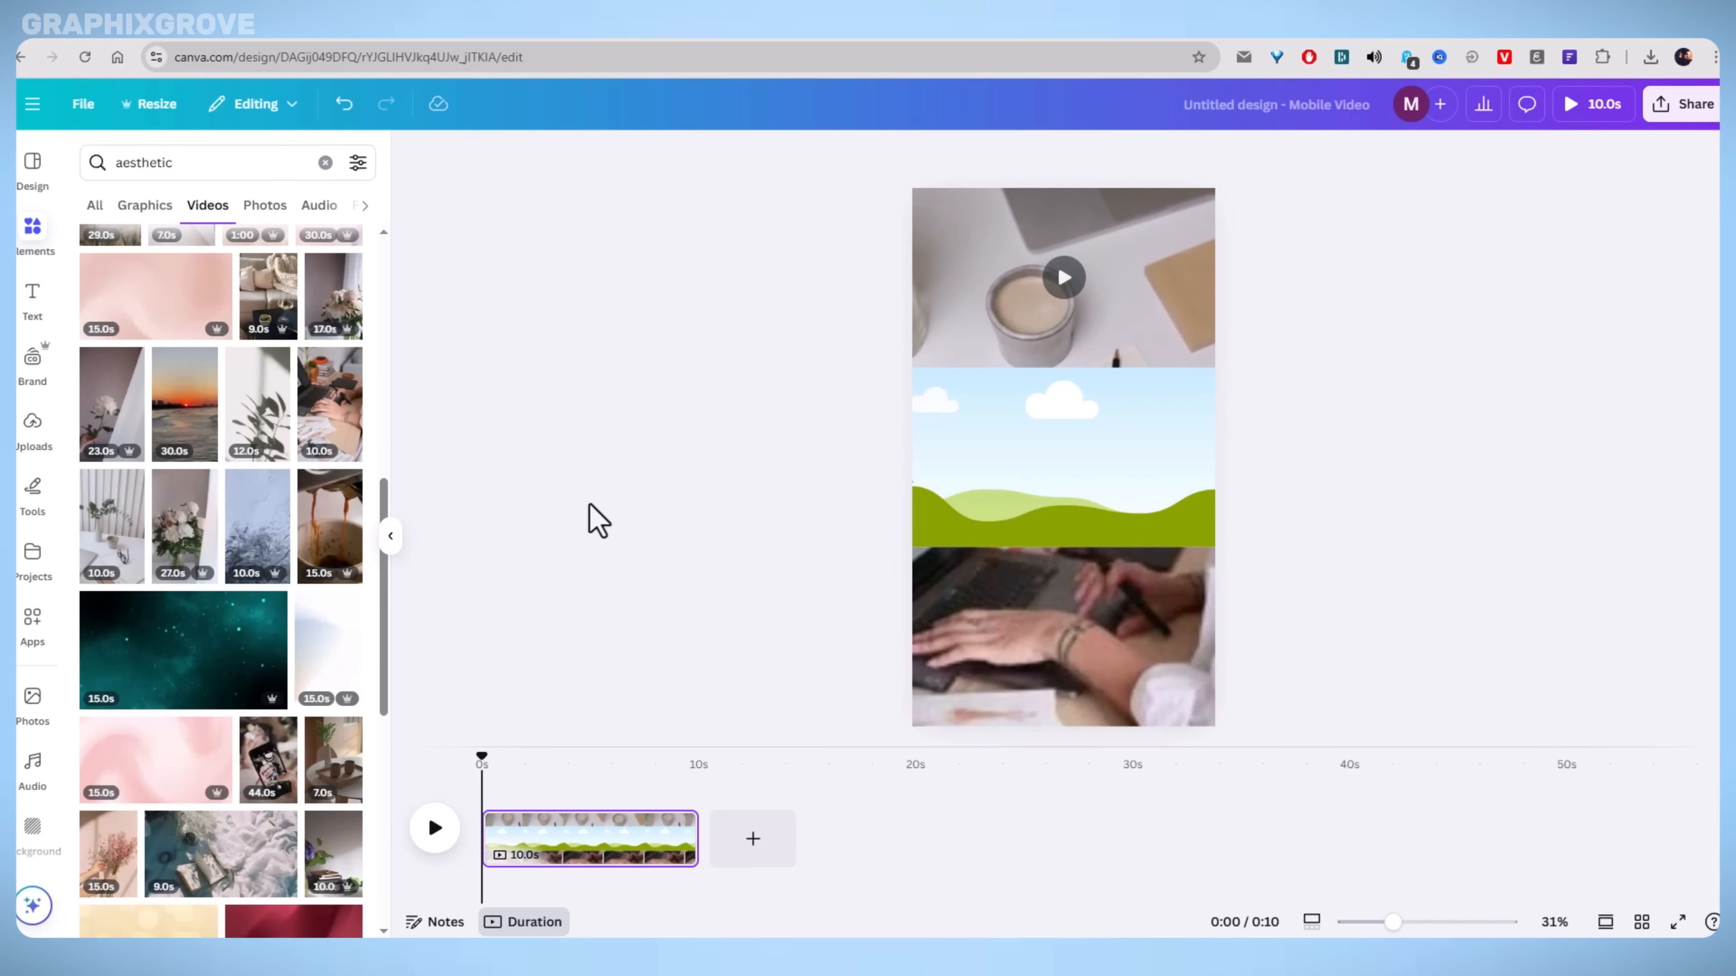
Try the 12-second leafy branch video in the middle frame and undo the placement.
{"action": "scroll", "coordinate": [253, 468], "scroll_direction": "down", "scroll_amount": 1}
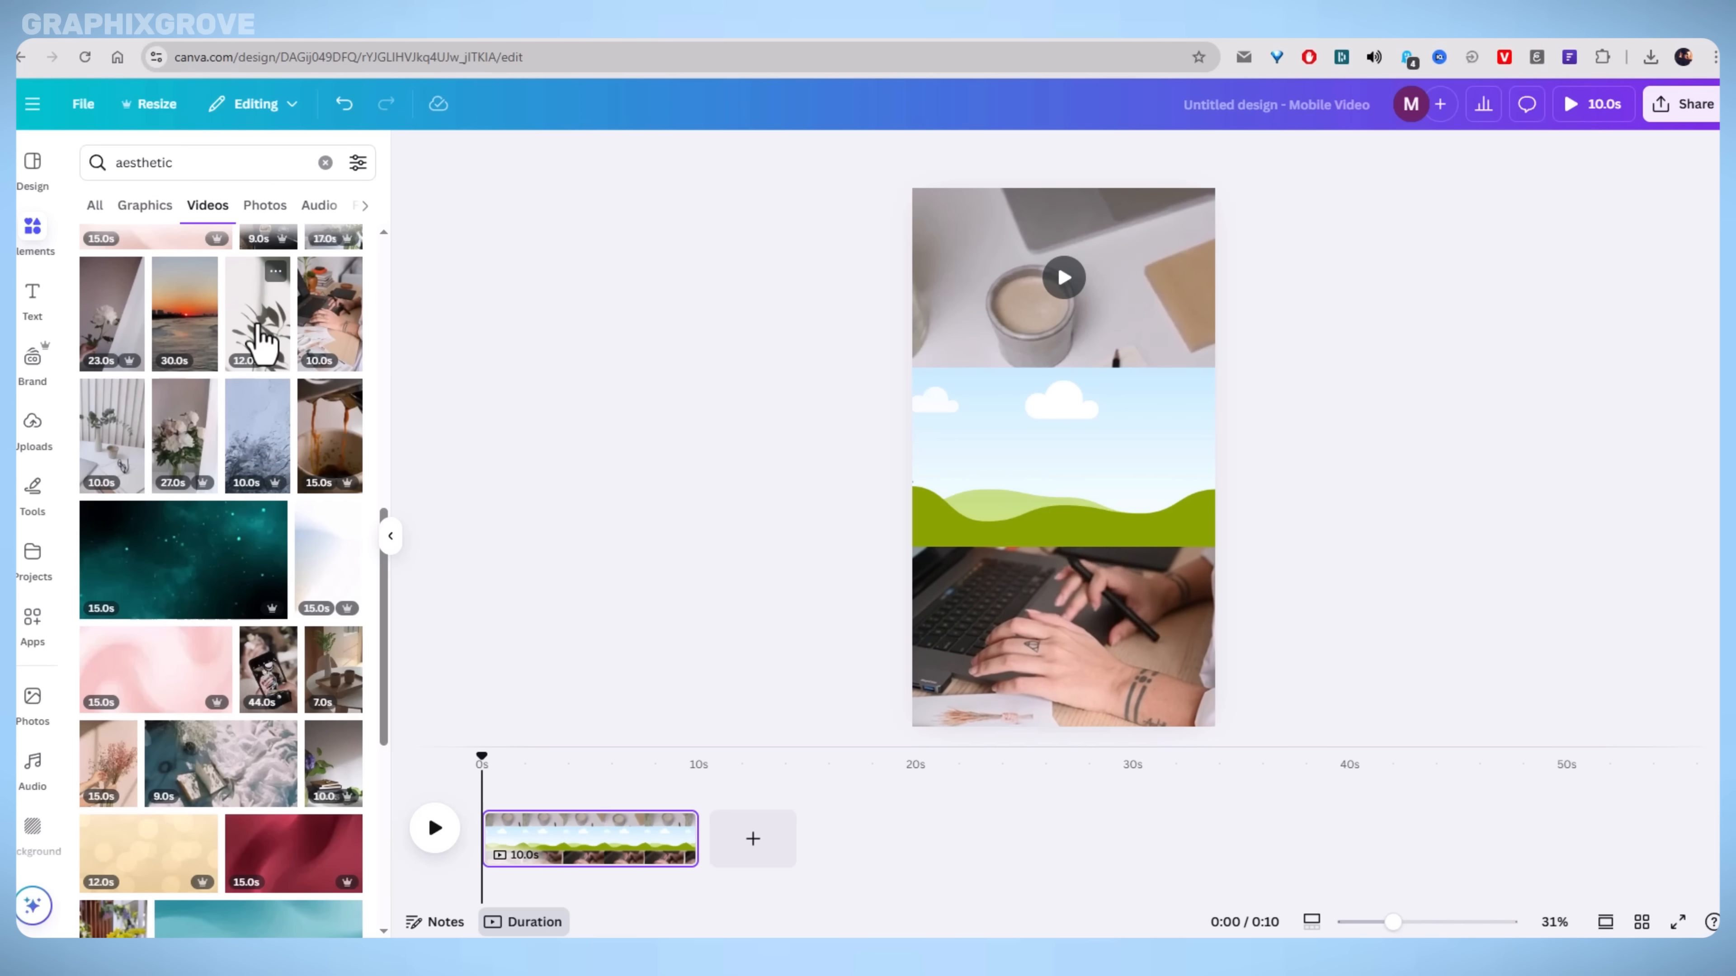
{"action": "left_click_drag", "start_coordinate": [256, 327], "coordinate": [998, 441]}
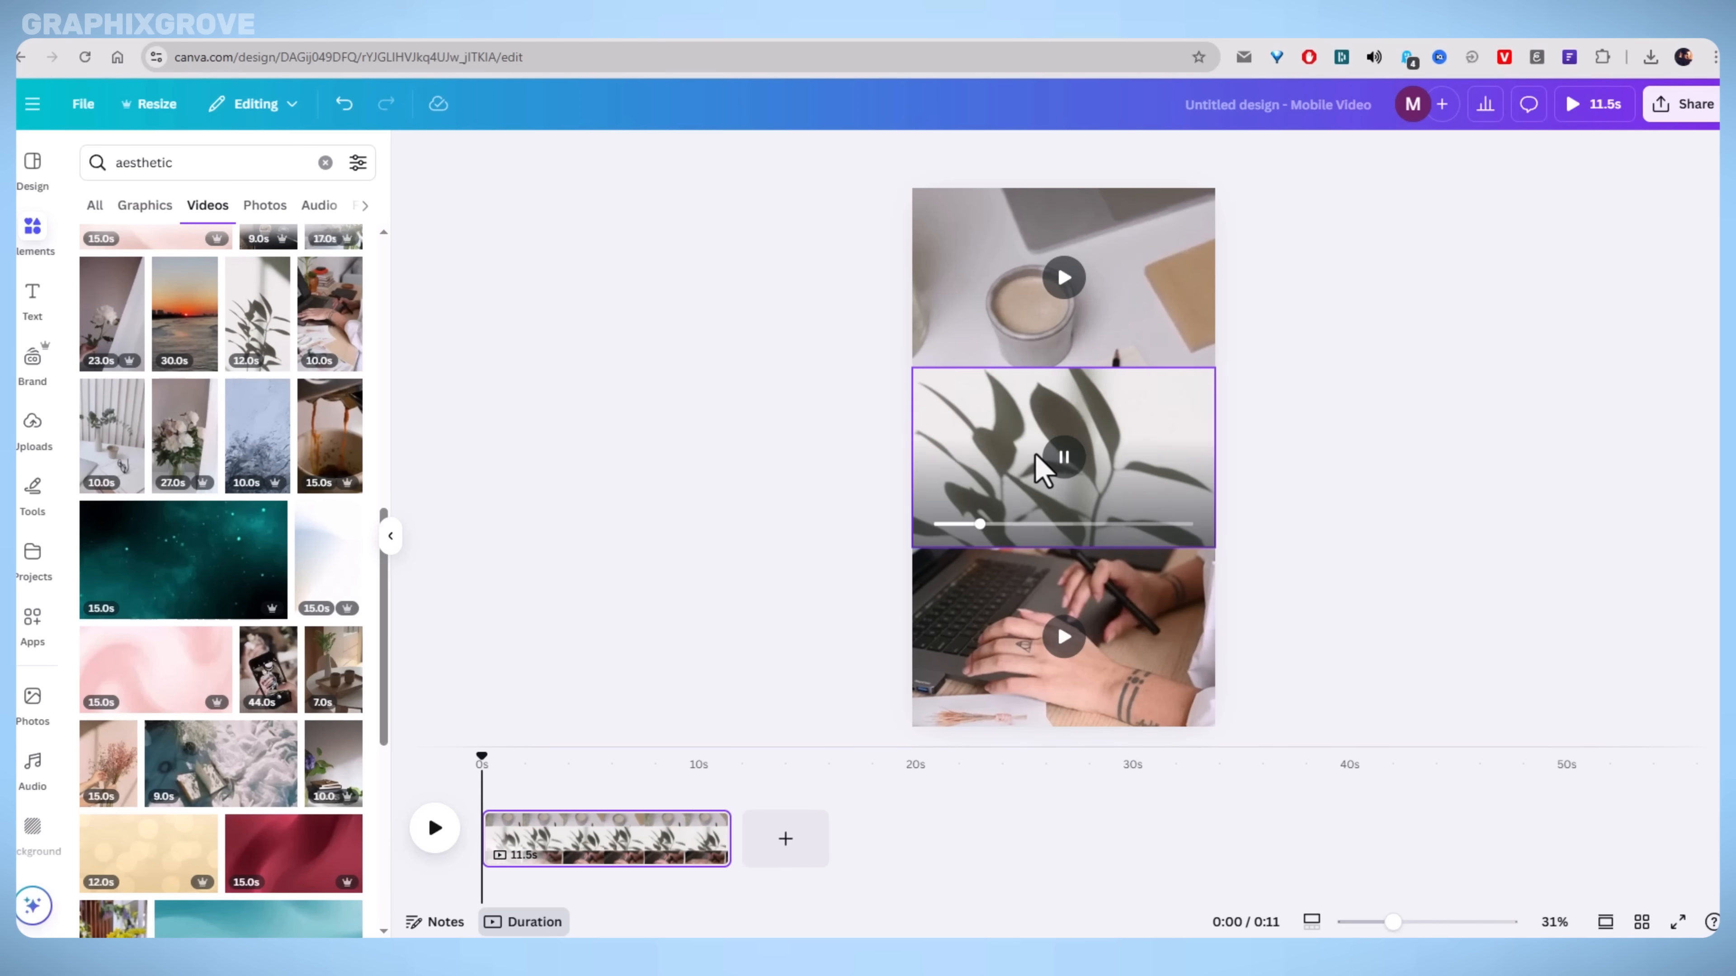
{"action": "left_click", "coordinate": [1034, 455]}
{"action": "key", "text": "ctrl+z"}
Fill the middle frame with the 9-second video of a hand holding a phone beside a laptop.
{"action": "scroll", "coordinate": [237, 484], "scroll_direction": "down", "scroll_amount": 6}
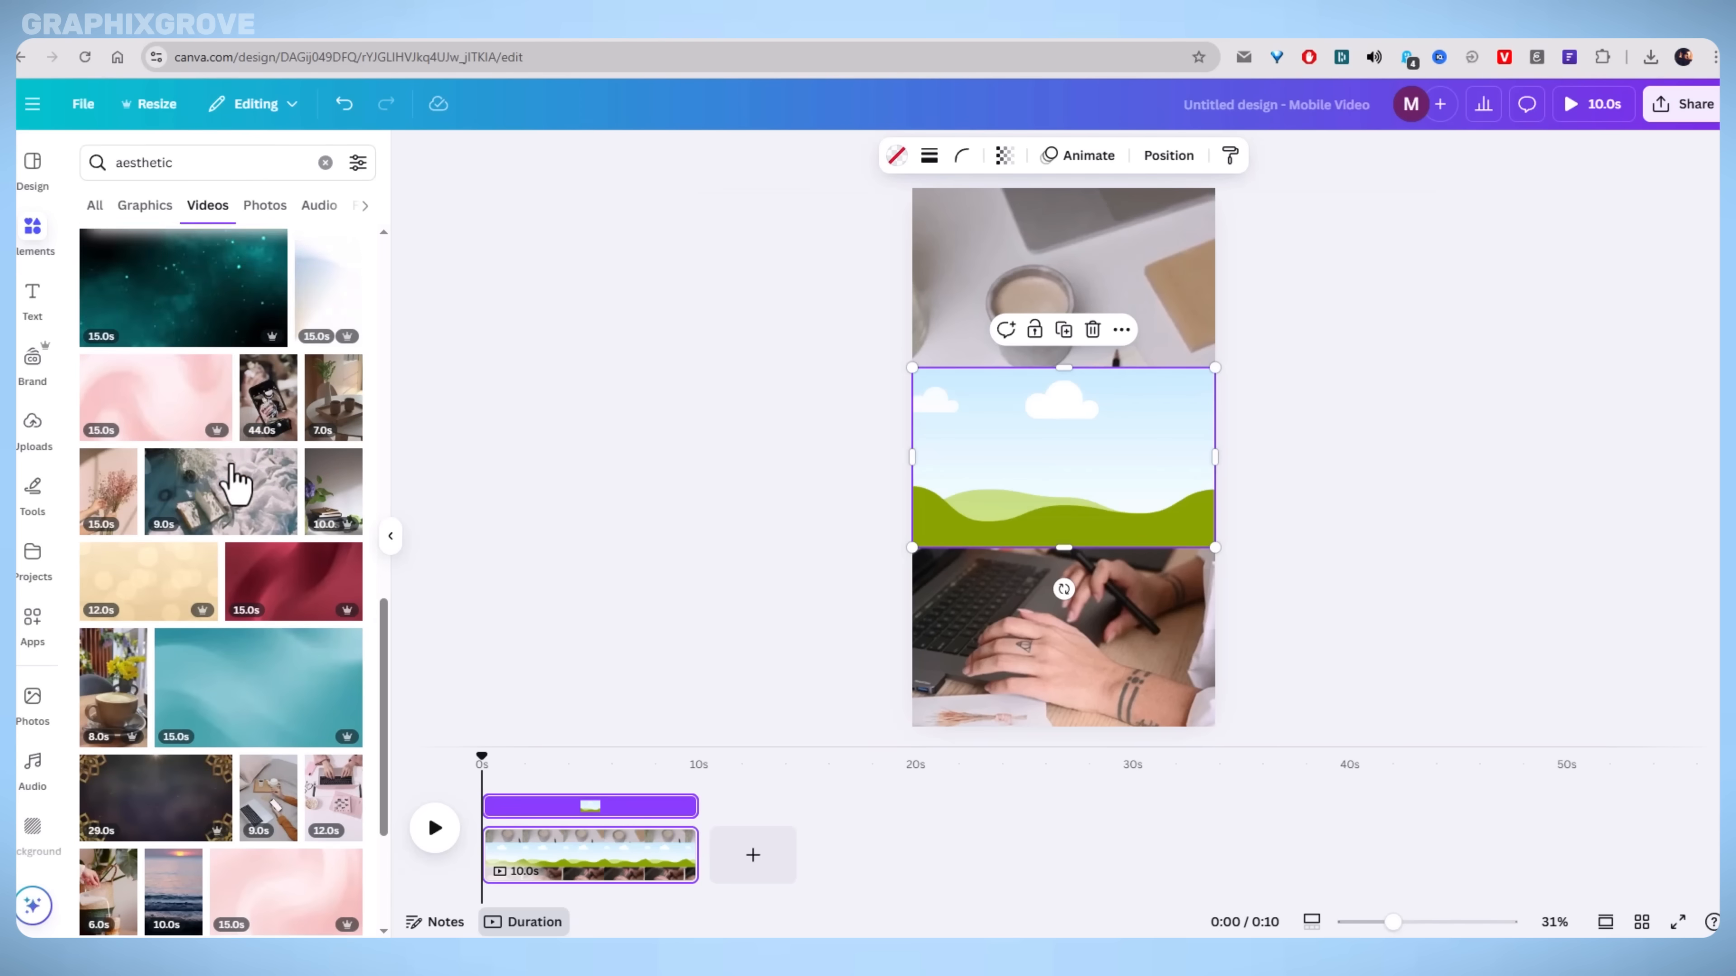
{"action": "left_click_drag", "start_coordinate": [250, 598], "coordinate": [957, 513]}
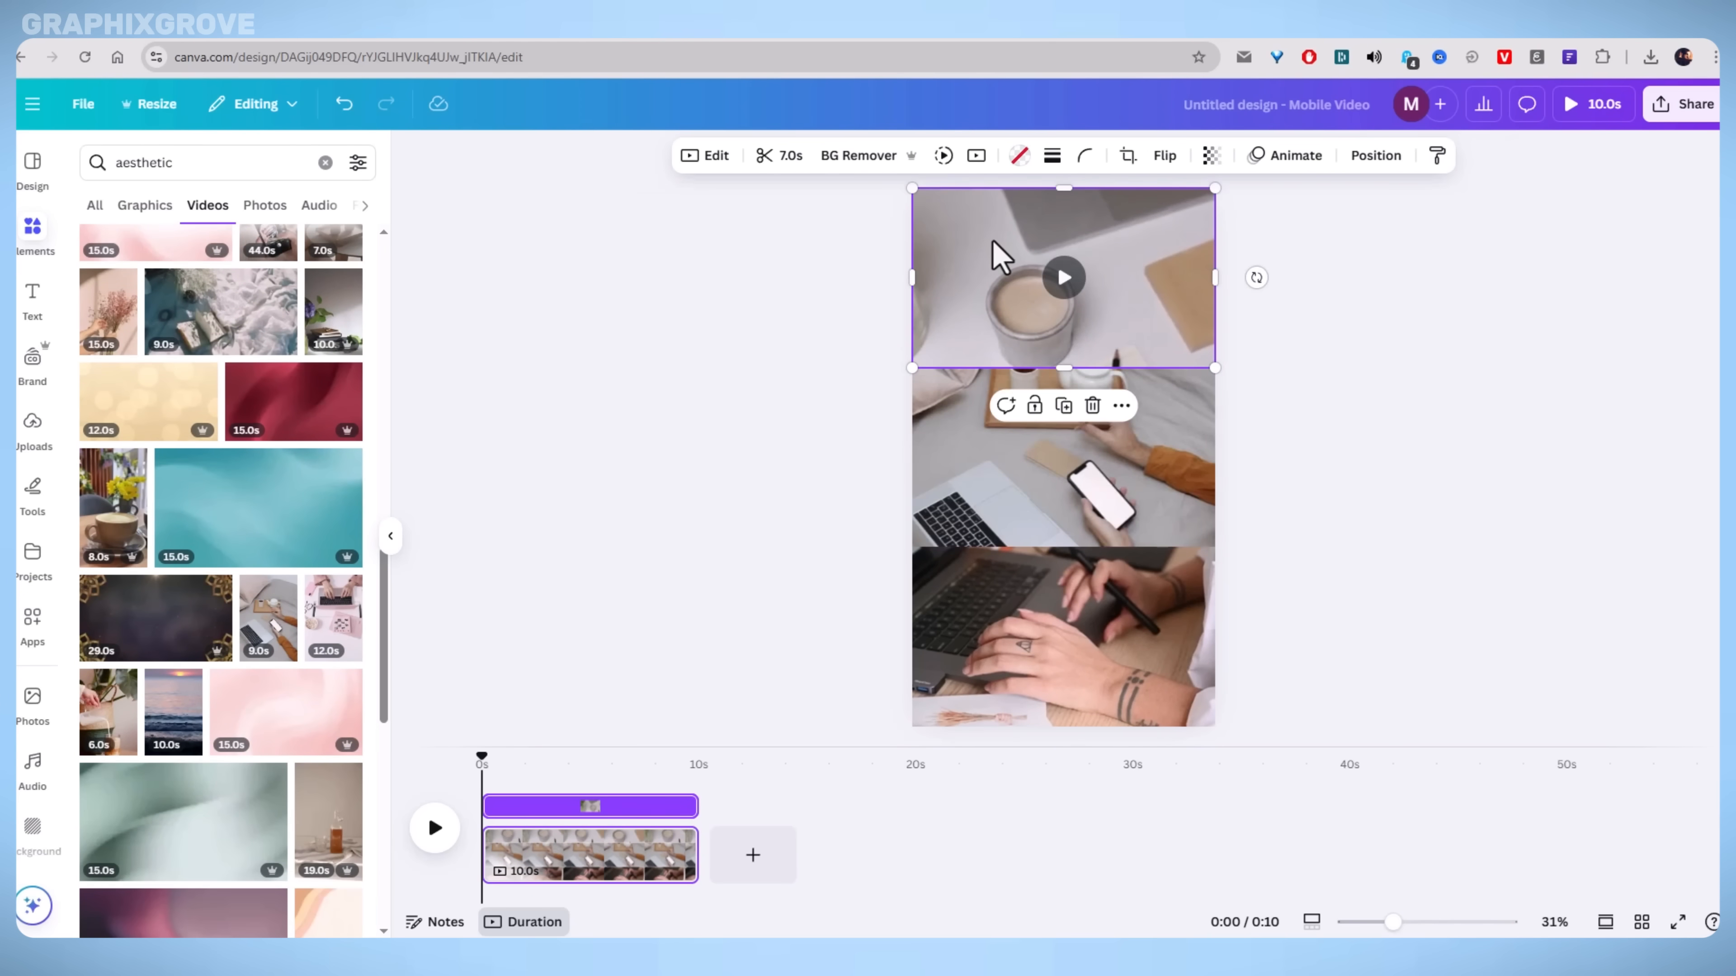
Enlarge and reposition the coffee video within the top frame's crop, and shorten the page's duration to 5.0 seconds.
{"action": "double_click", "coordinate": [998, 275]}
{"action": "left_click_drag", "start_coordinate": [994, 278], "coordinate": [980, 244]}
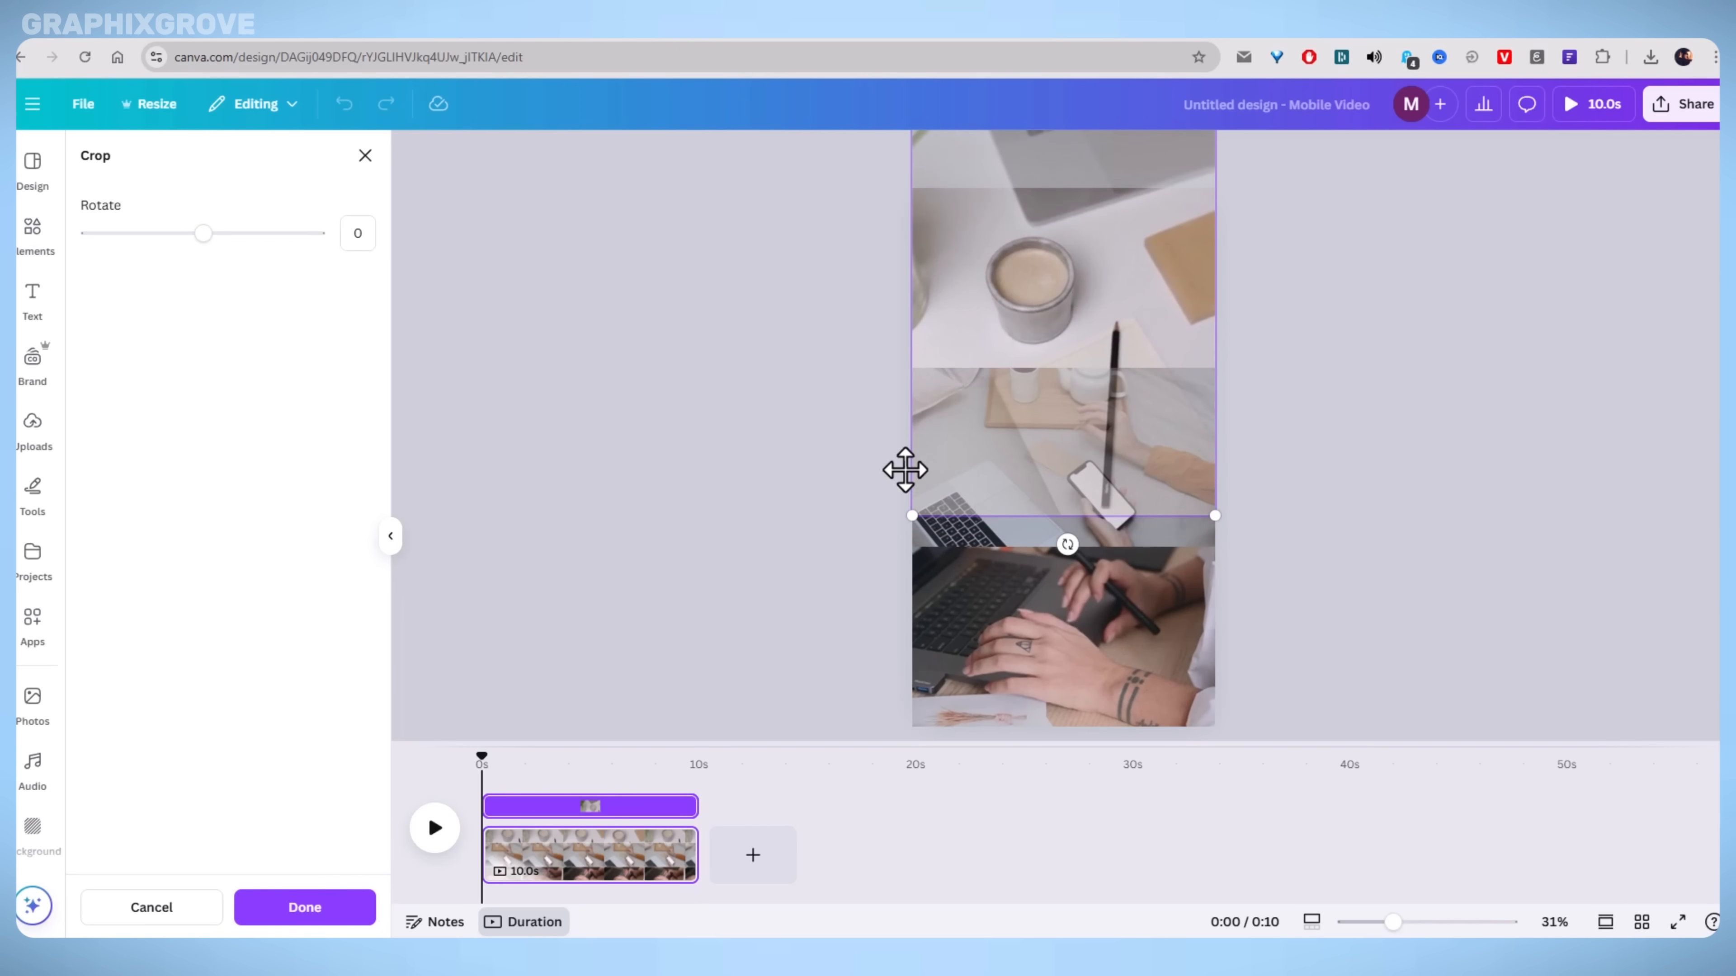
{"action": "left_click_drag", "start_coordinate": [910, 511], "coordinate": [835, 514]}
{"action": "left_click_drag", "start_coordinate": [915, 426], "coordinate": [1000, 278]}
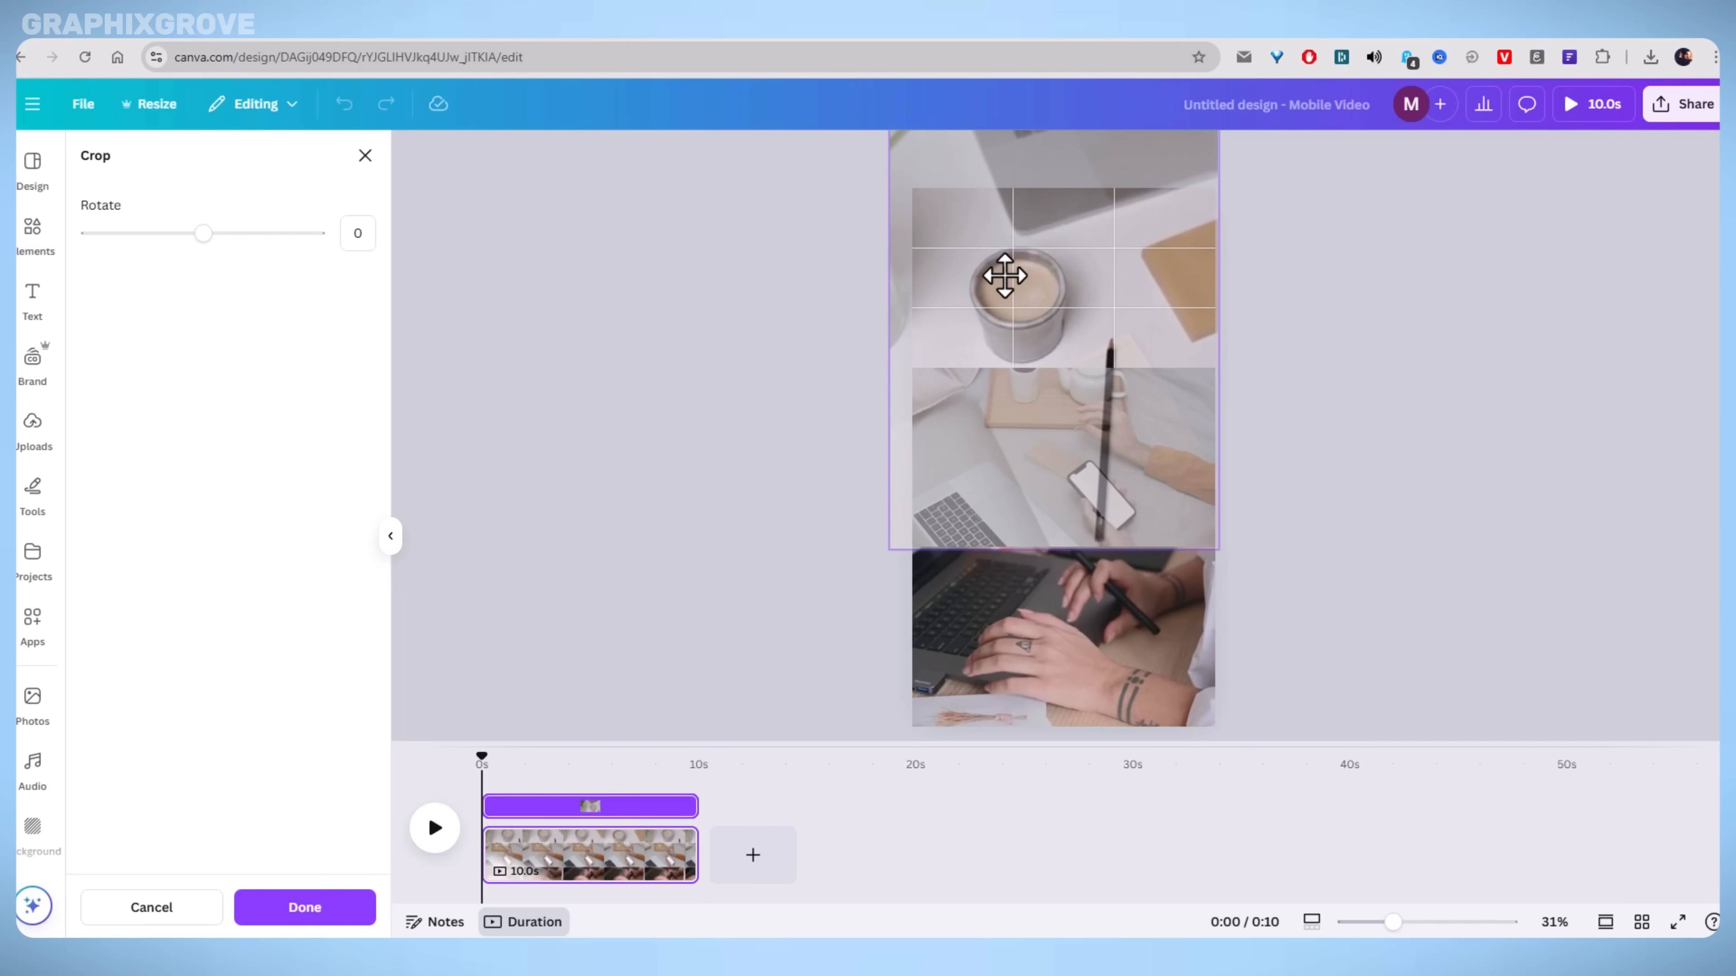
{"action": "left_click", "coordinate": [720, 504]}
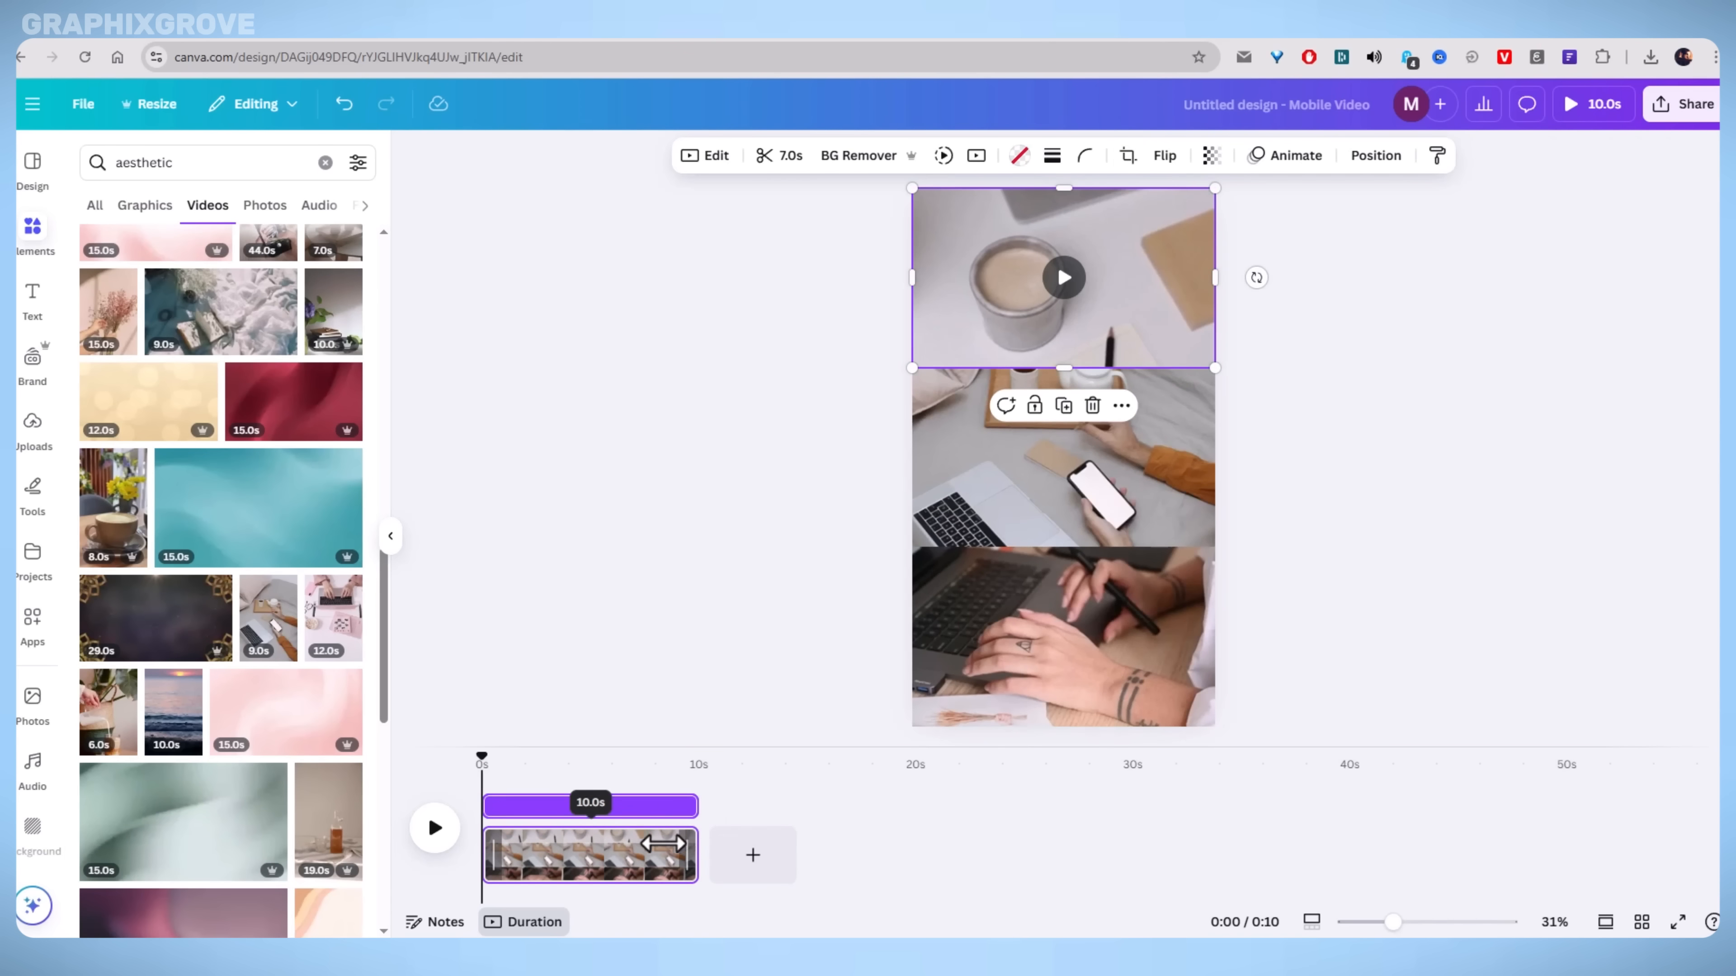
{"action": "left_click_drag", "start_coordinate": [661, 843], "coordinate": [592, 843]}
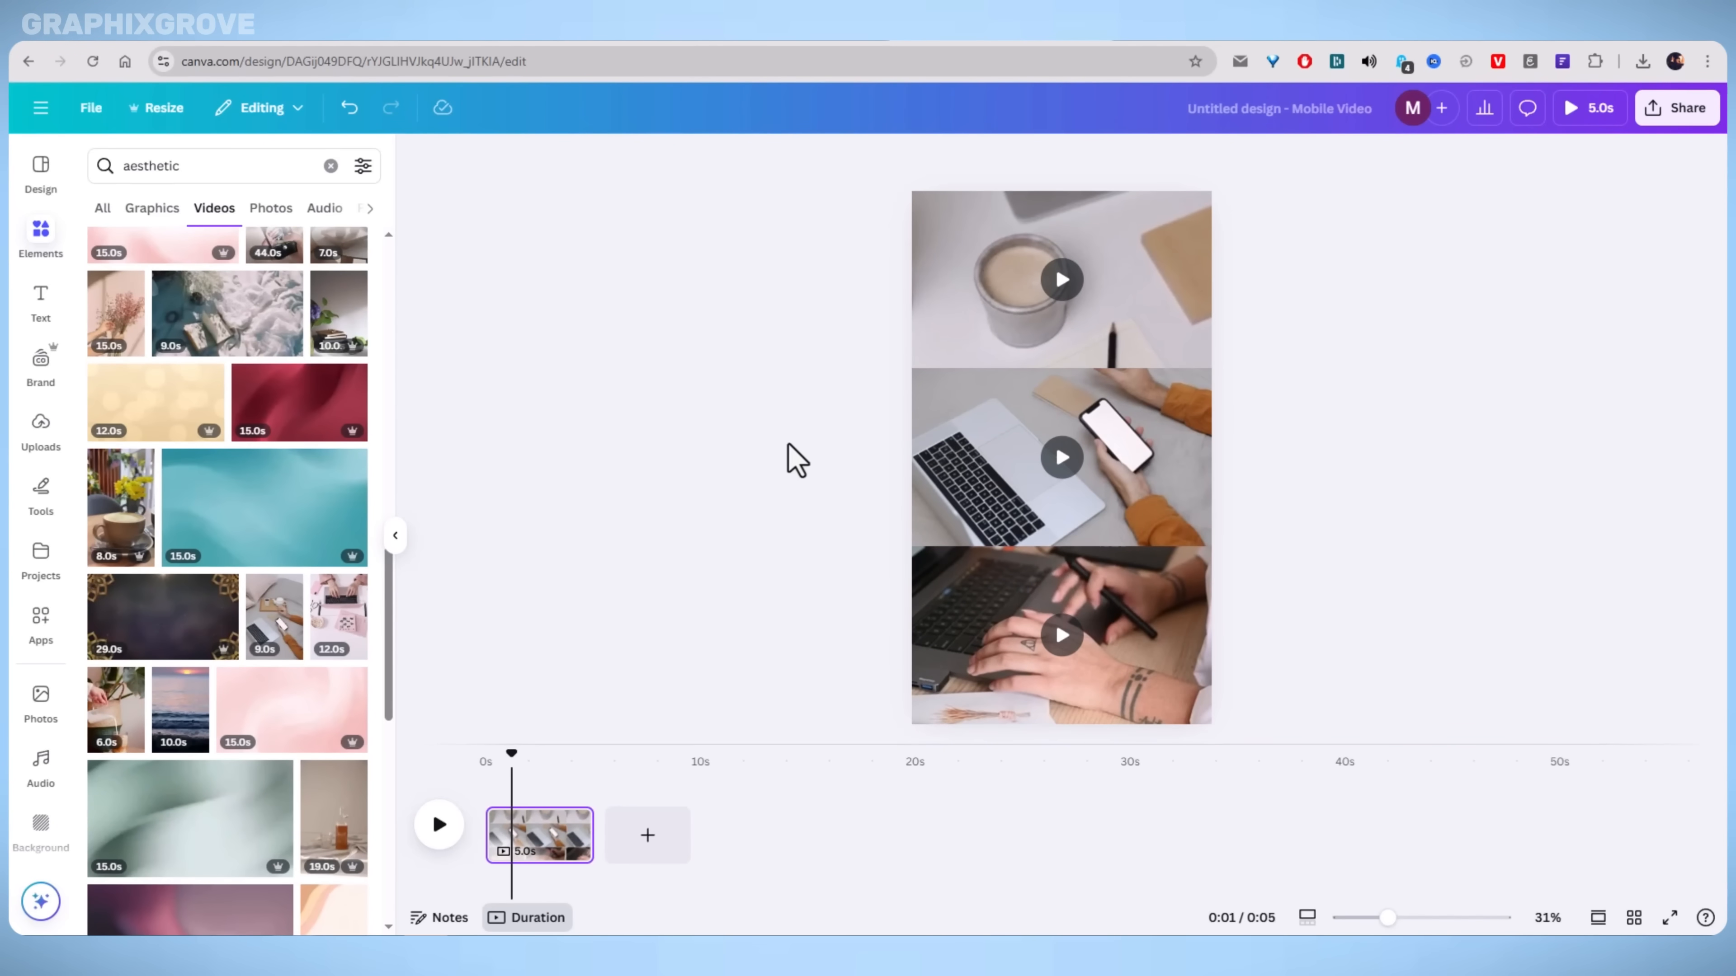
Set the brightness of the coffee video in the top frame to -22.
{"action": "left_click", "coordinate": [950, 245]}
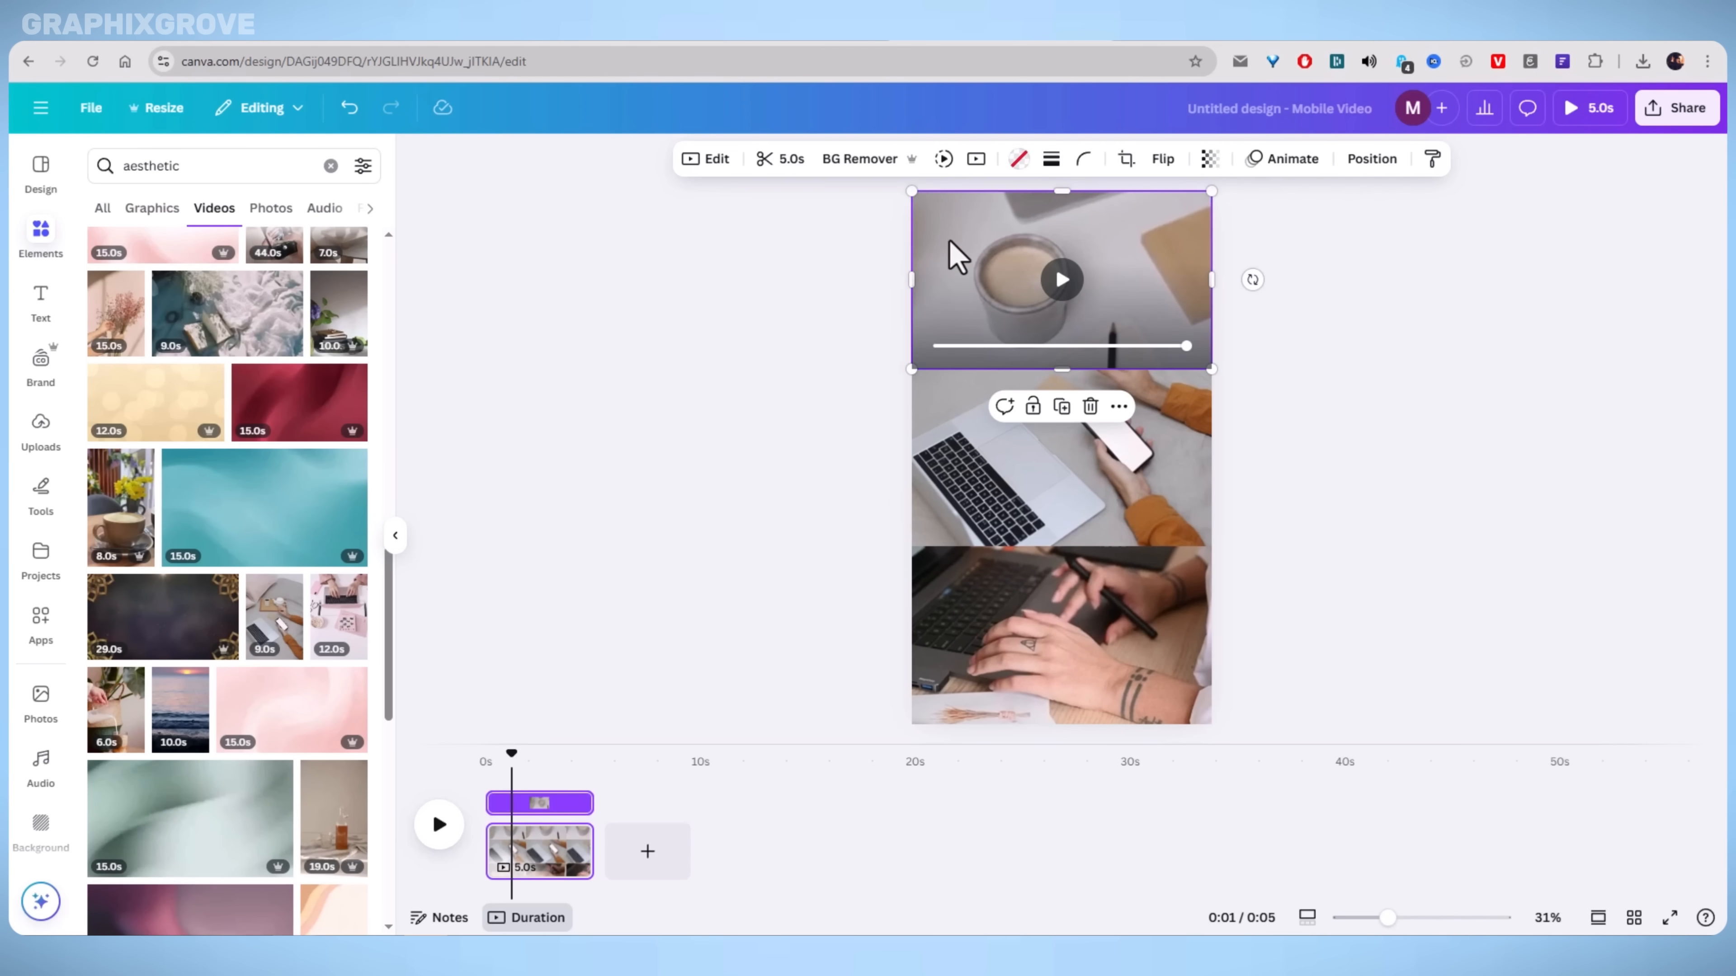
{"action": "left_click", "coordinate": [706, 163]}
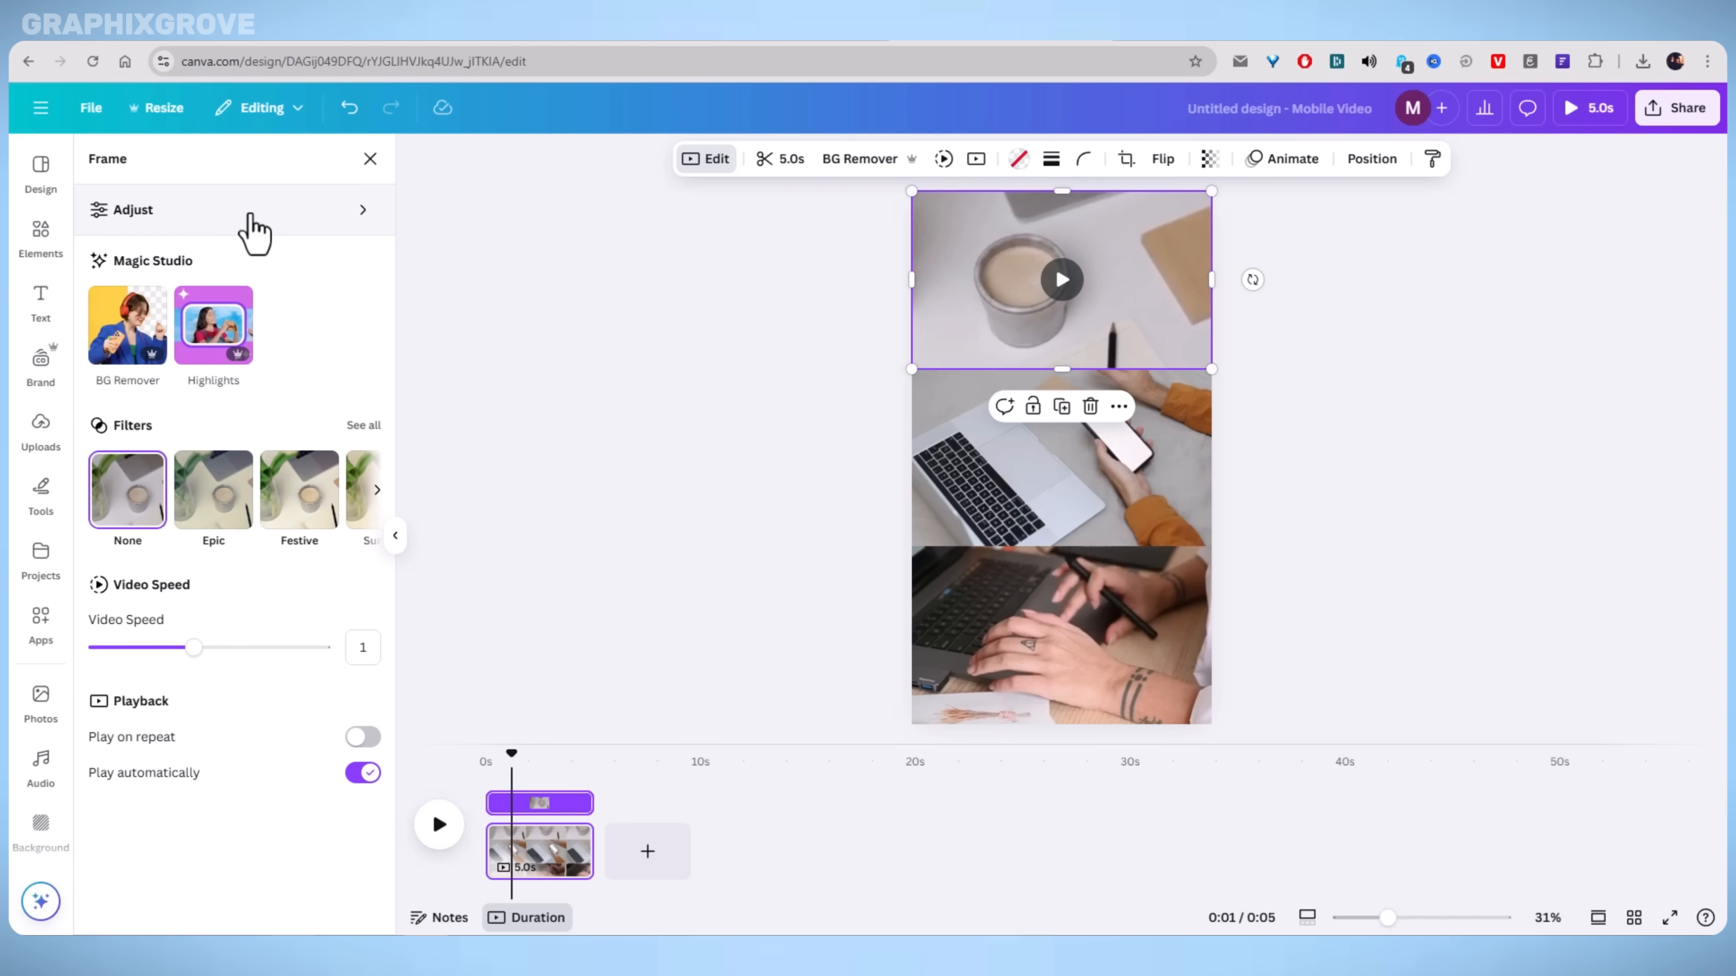
{"action": "left_click", "coordinate": [254, 232]}
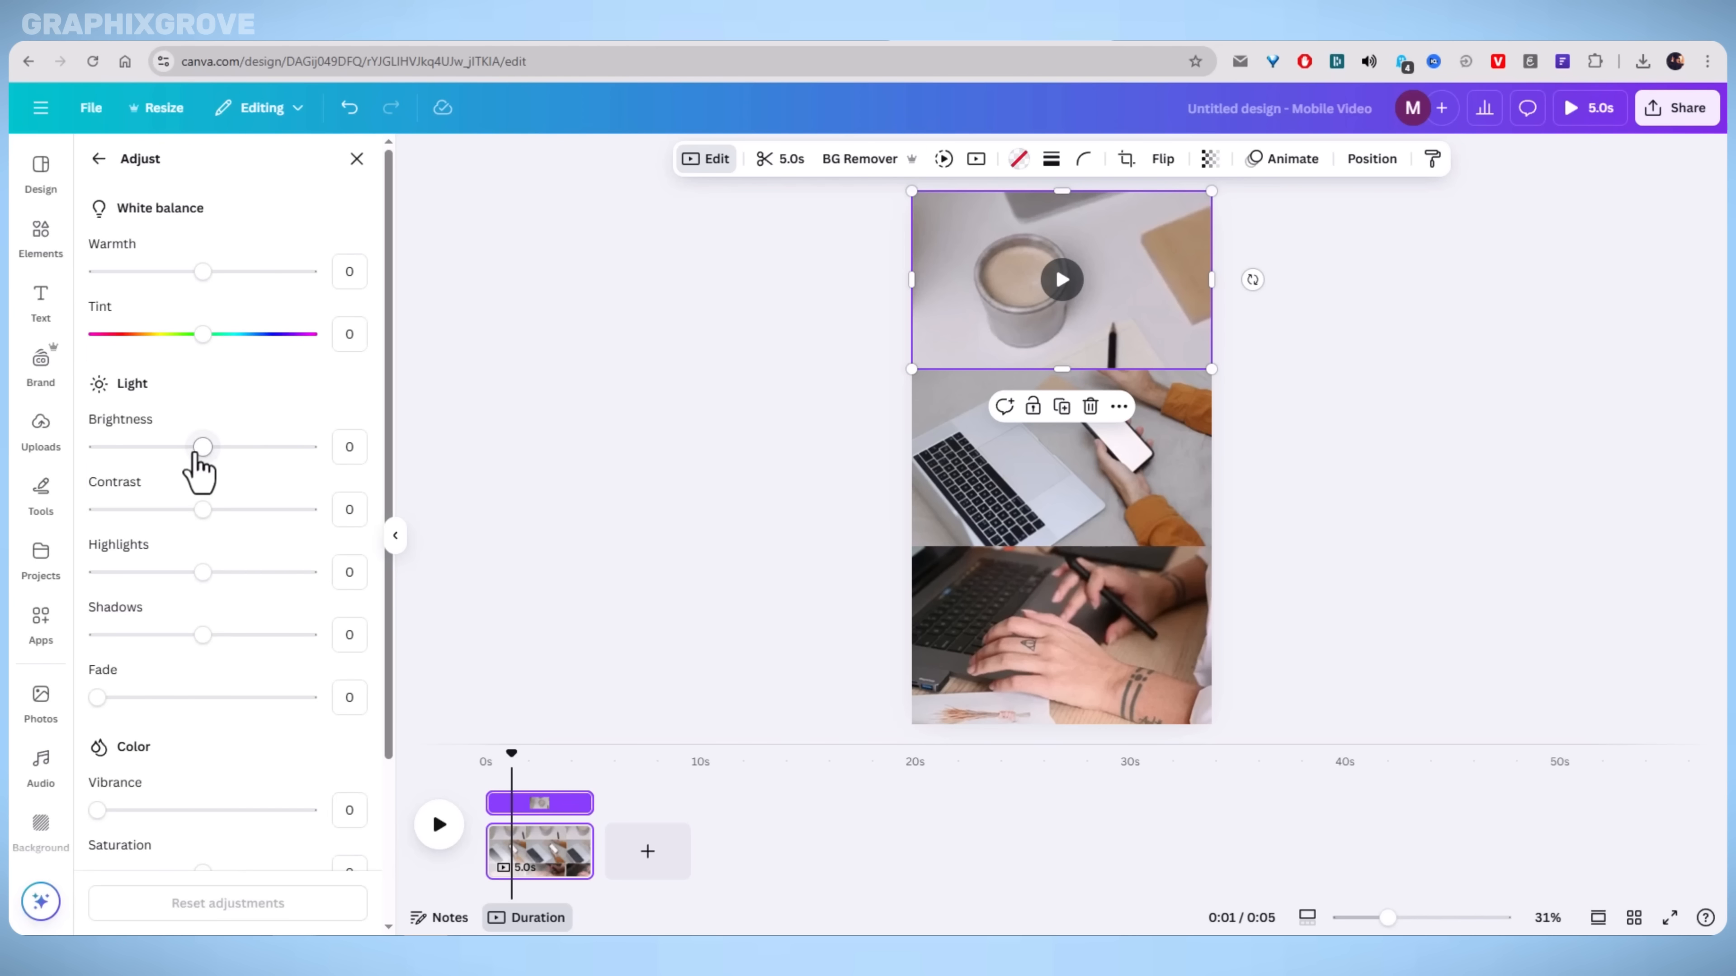
{"action": "left_click_drag", "start_coordinate": [193, 450], "coordinate": [179, 447]}
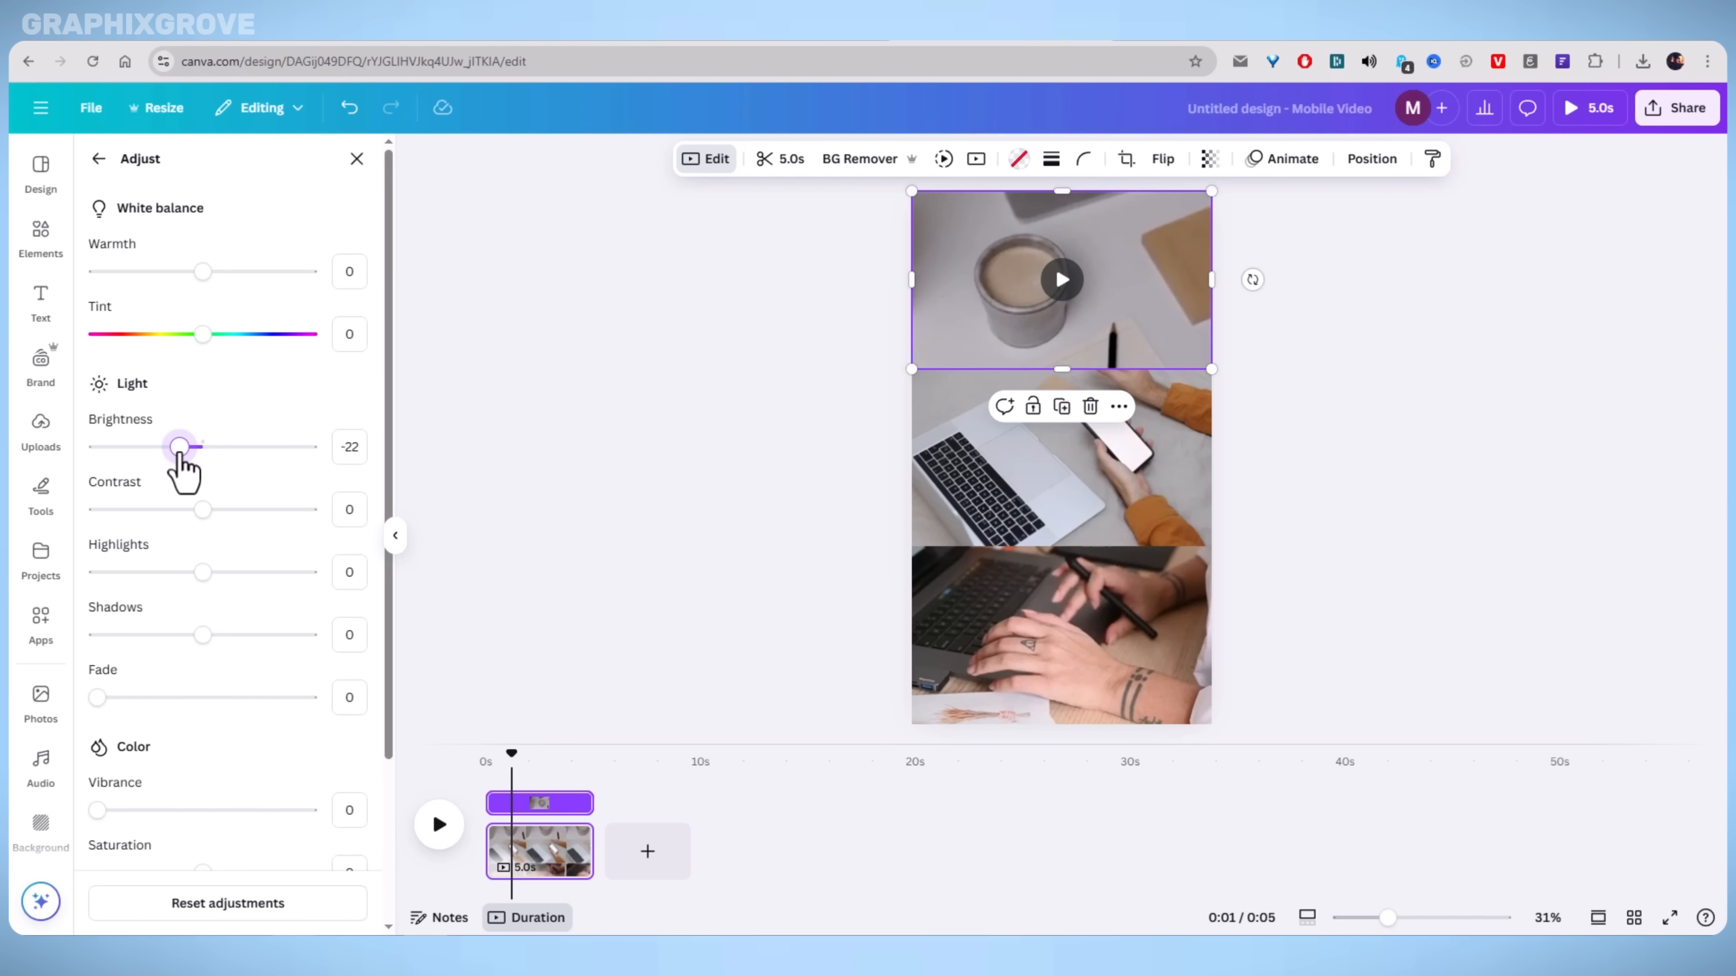
Set the brightness of the phone-and-laptop video in the middle frame to -20.
{"action": "left_click", "coordinate": [951, 465]}
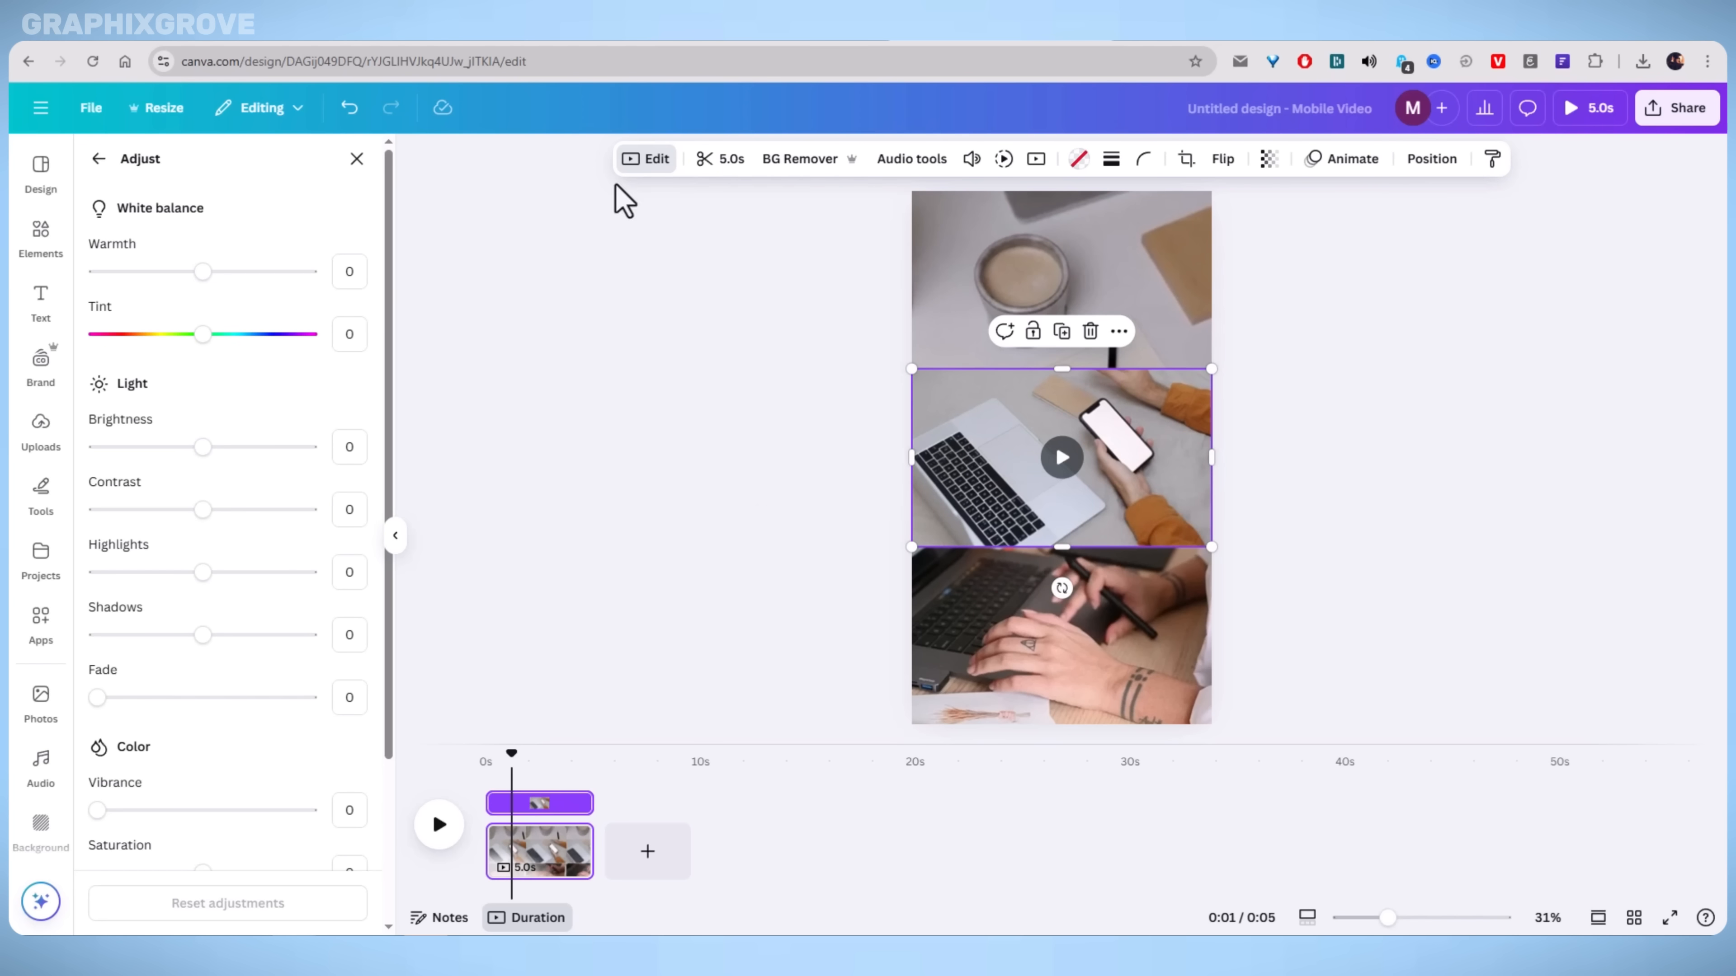
{"action": "left_click", "coordinate": [187, 447]}
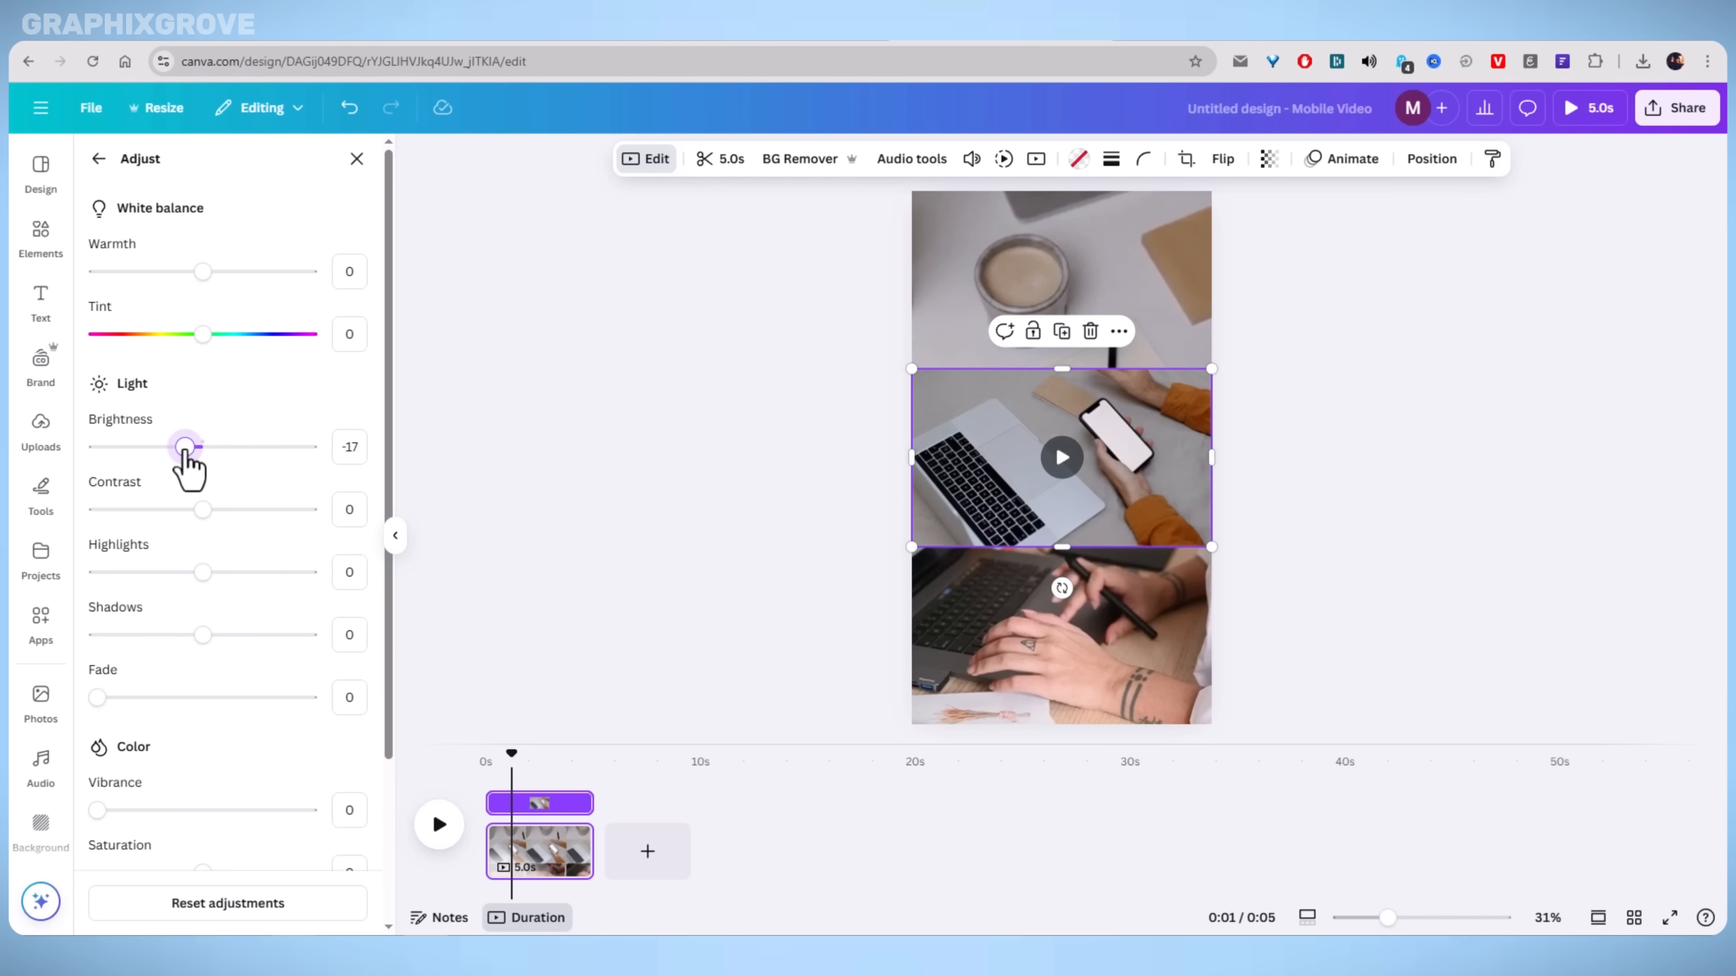
{"action": "left_click_drag", "start_coordinate": [184, 447], "coordinate": [181, 447]}
Lower the brightness of the hands video in the bottom frame to -20.
{"action": "left_click", "coordinate": [1073, 632]}
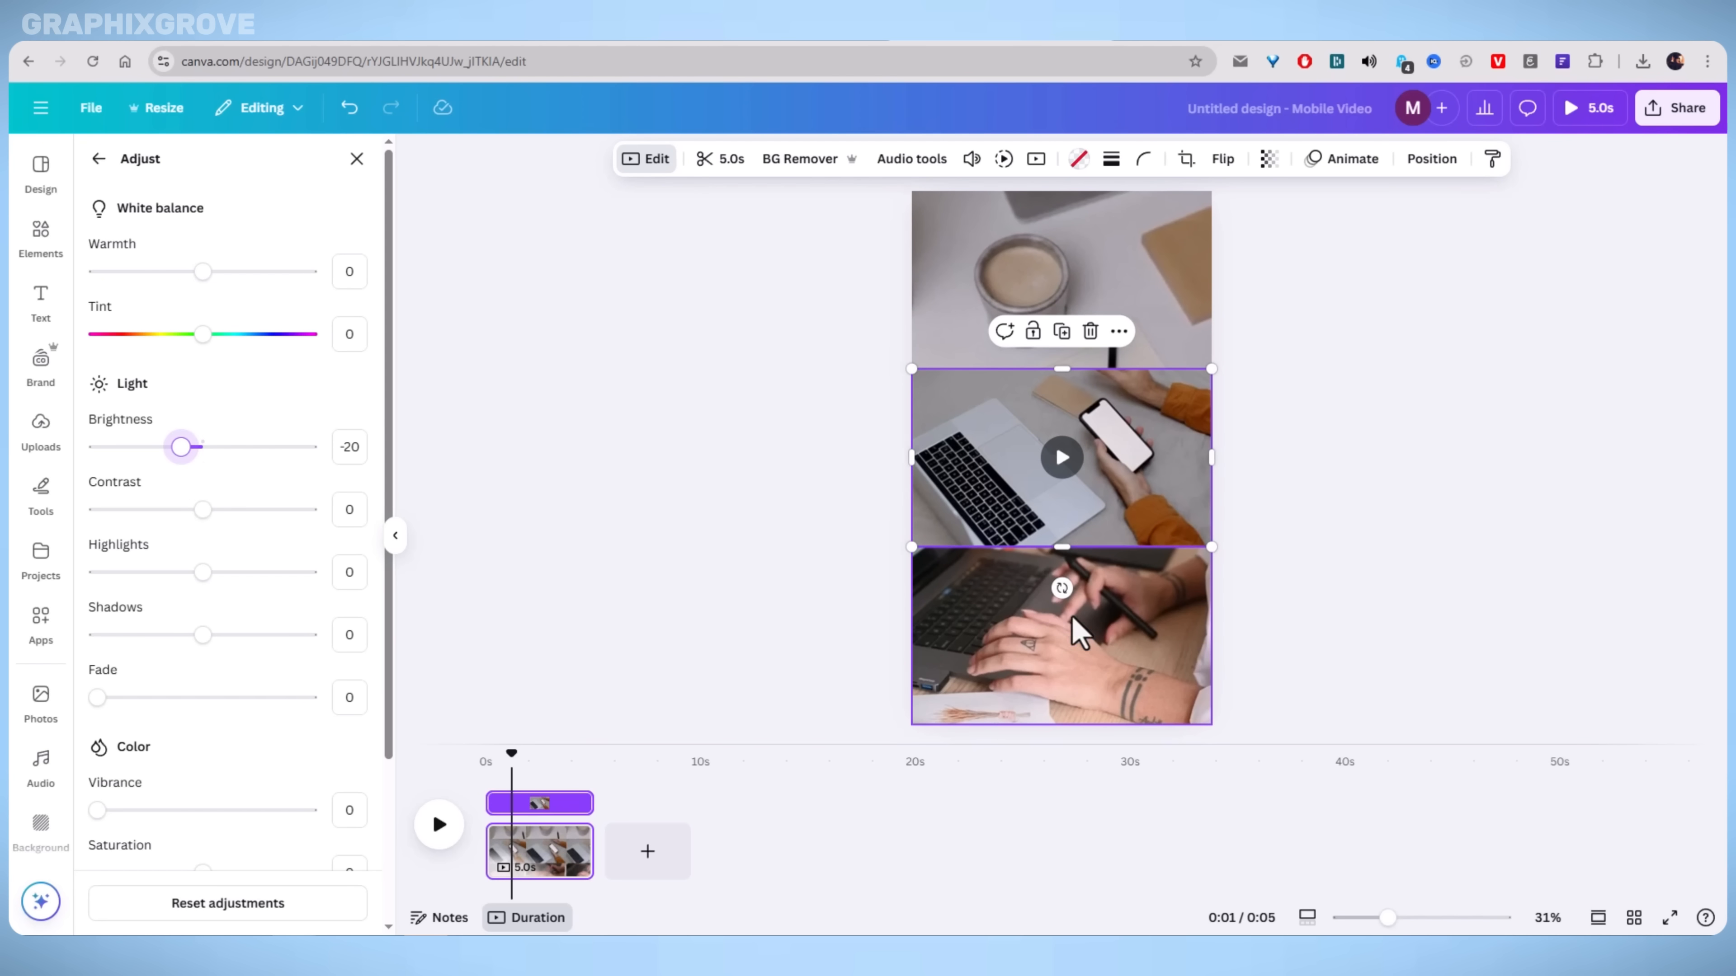
{"action": "left_click_drag", "start_coordinate": [197, 448], "coordinate": [186, 448]}
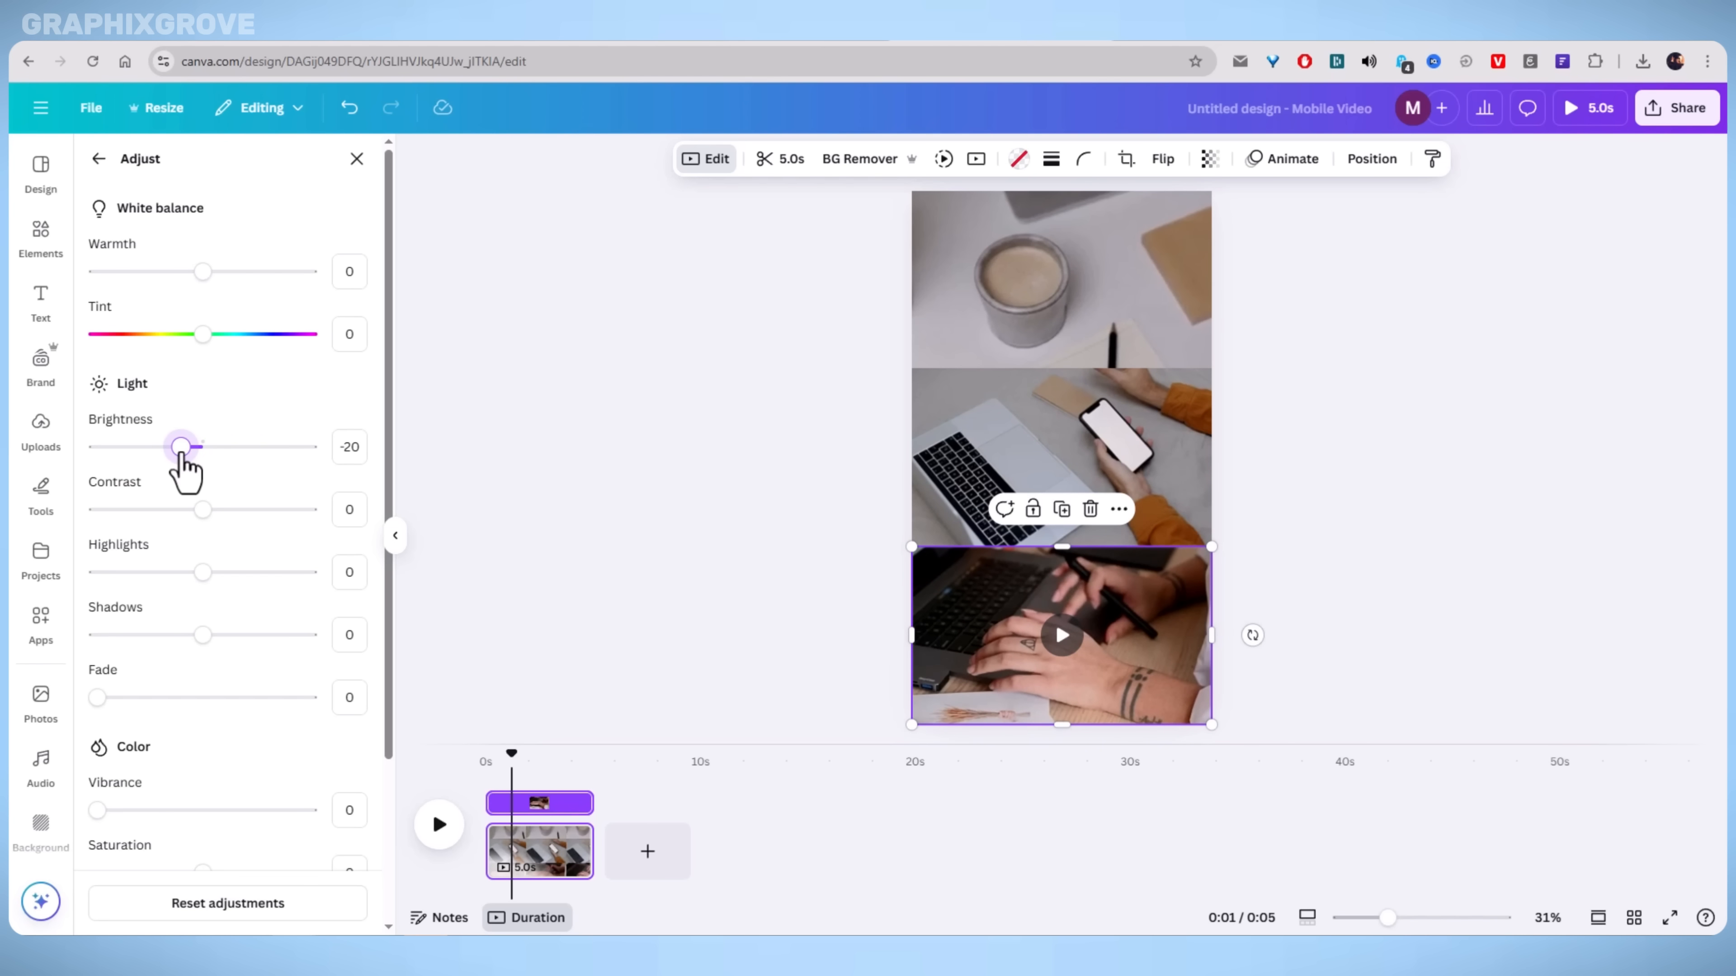
{"action": "left_click", "coordinate": [628, 409]}
{"action": "left_click", "coordinate": [680, 408]}
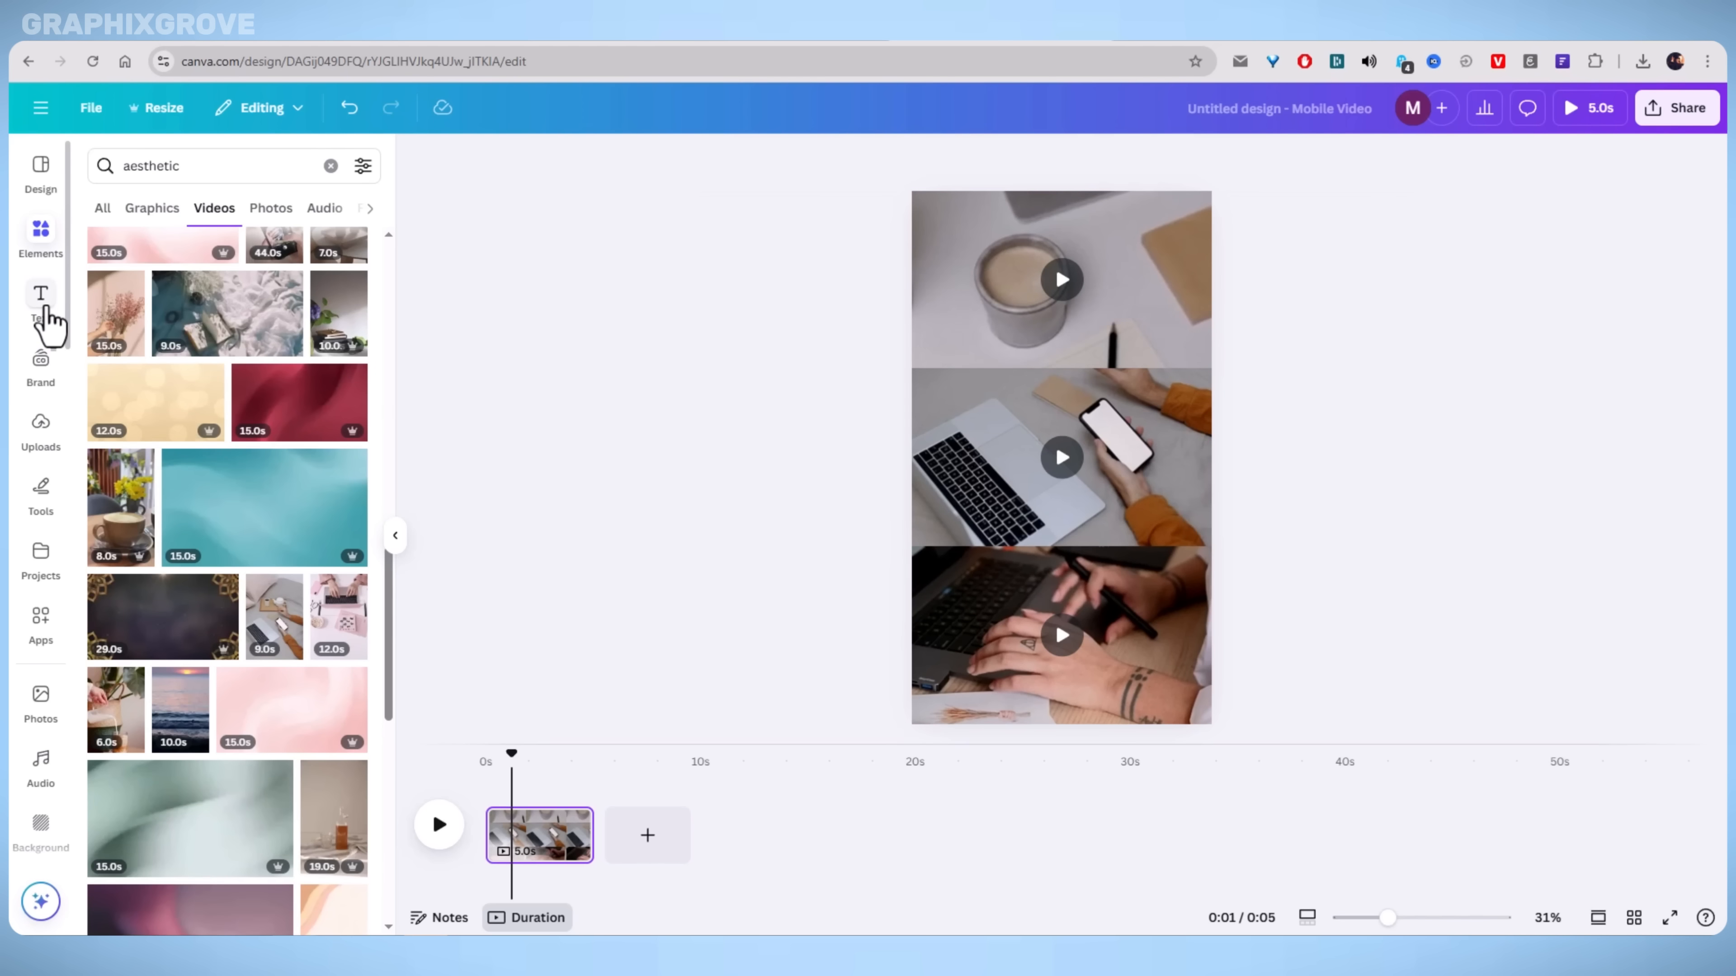
Add a heading over the middle frame that reads HUSTLE.
{"action": "left_click", "coordinate": [46, 309]}
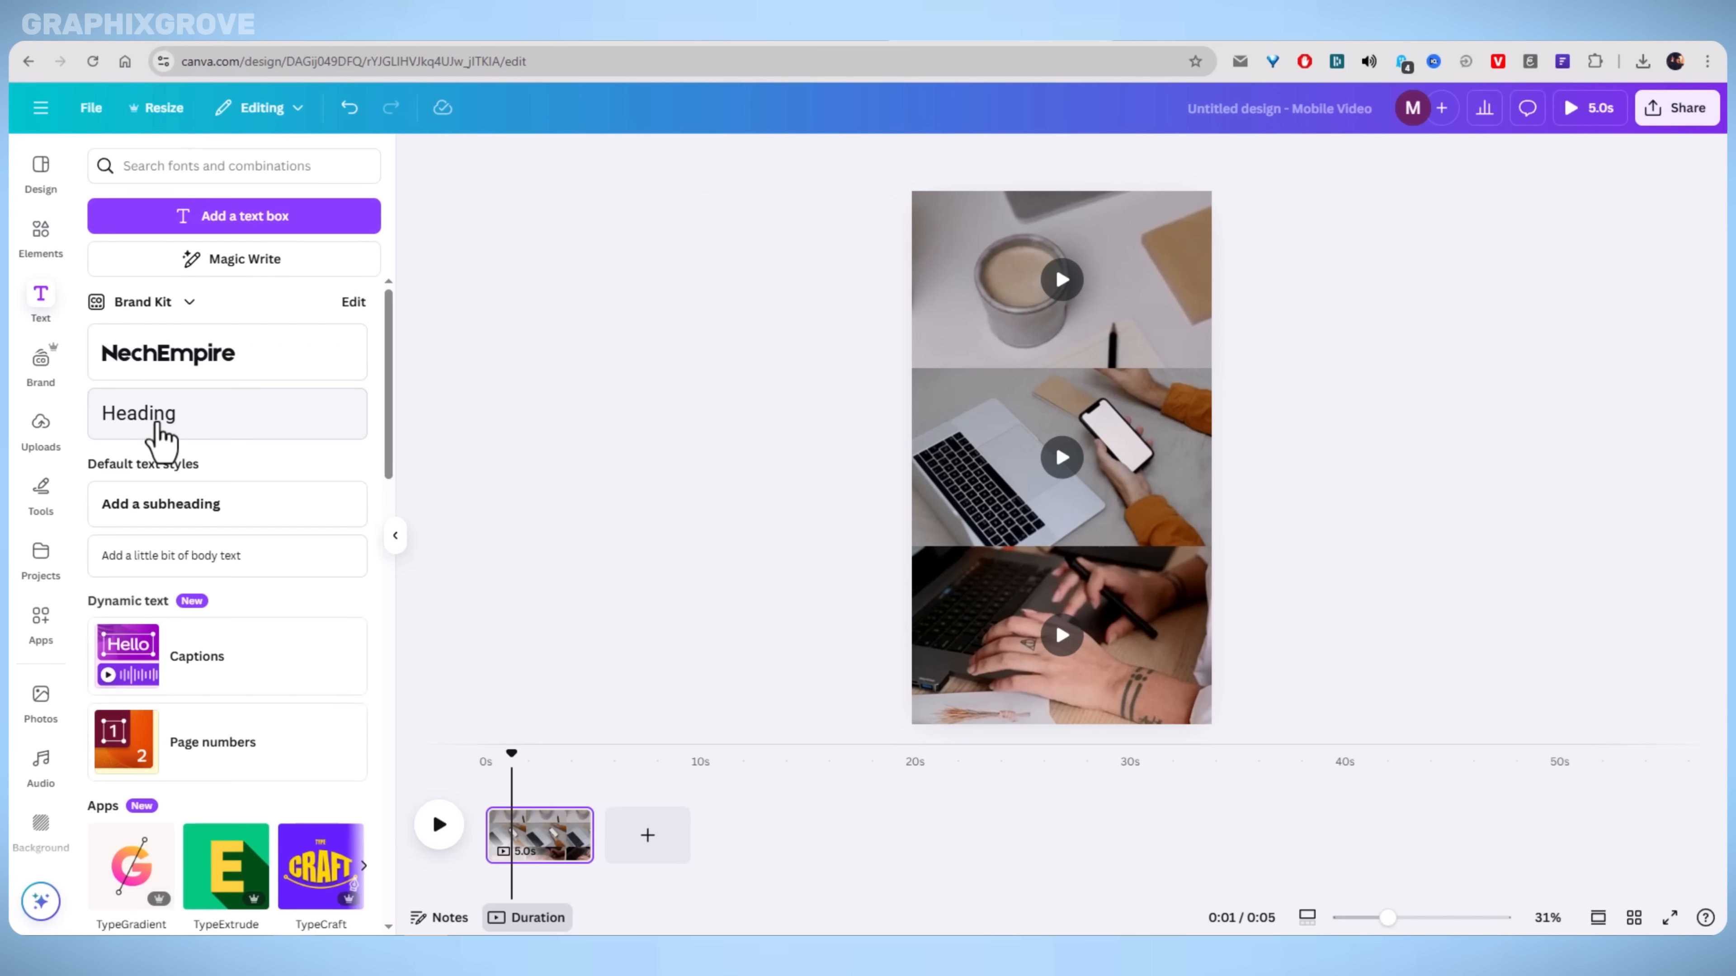
{"action": "left_click", "coordinate": [161, 438]}
{"action": "left_click_drag", "start_coordinate": [1010, 445], "coordinate": [929, 427]}
{"action": "type", "text": "H"}
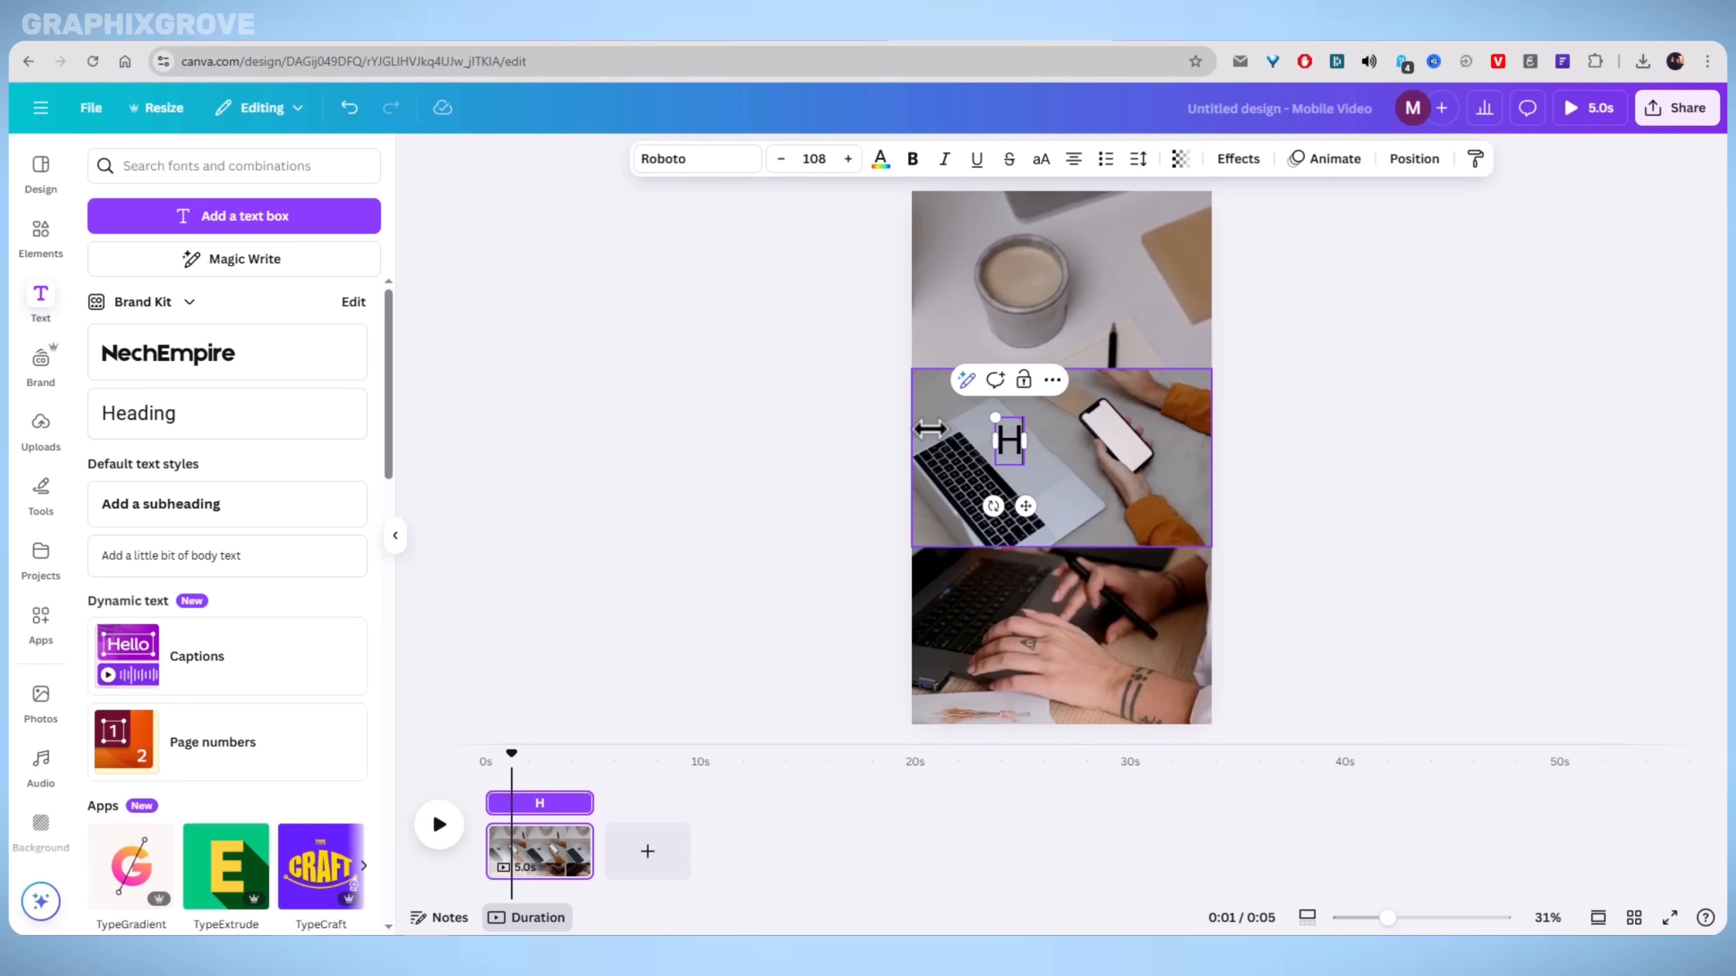
{"action": "type", "text": "USTLE"}
Change the font of the HUSTLE heading to Baby Fish Regular.
{"action": "double_click", "coordinate": [999, 457]}
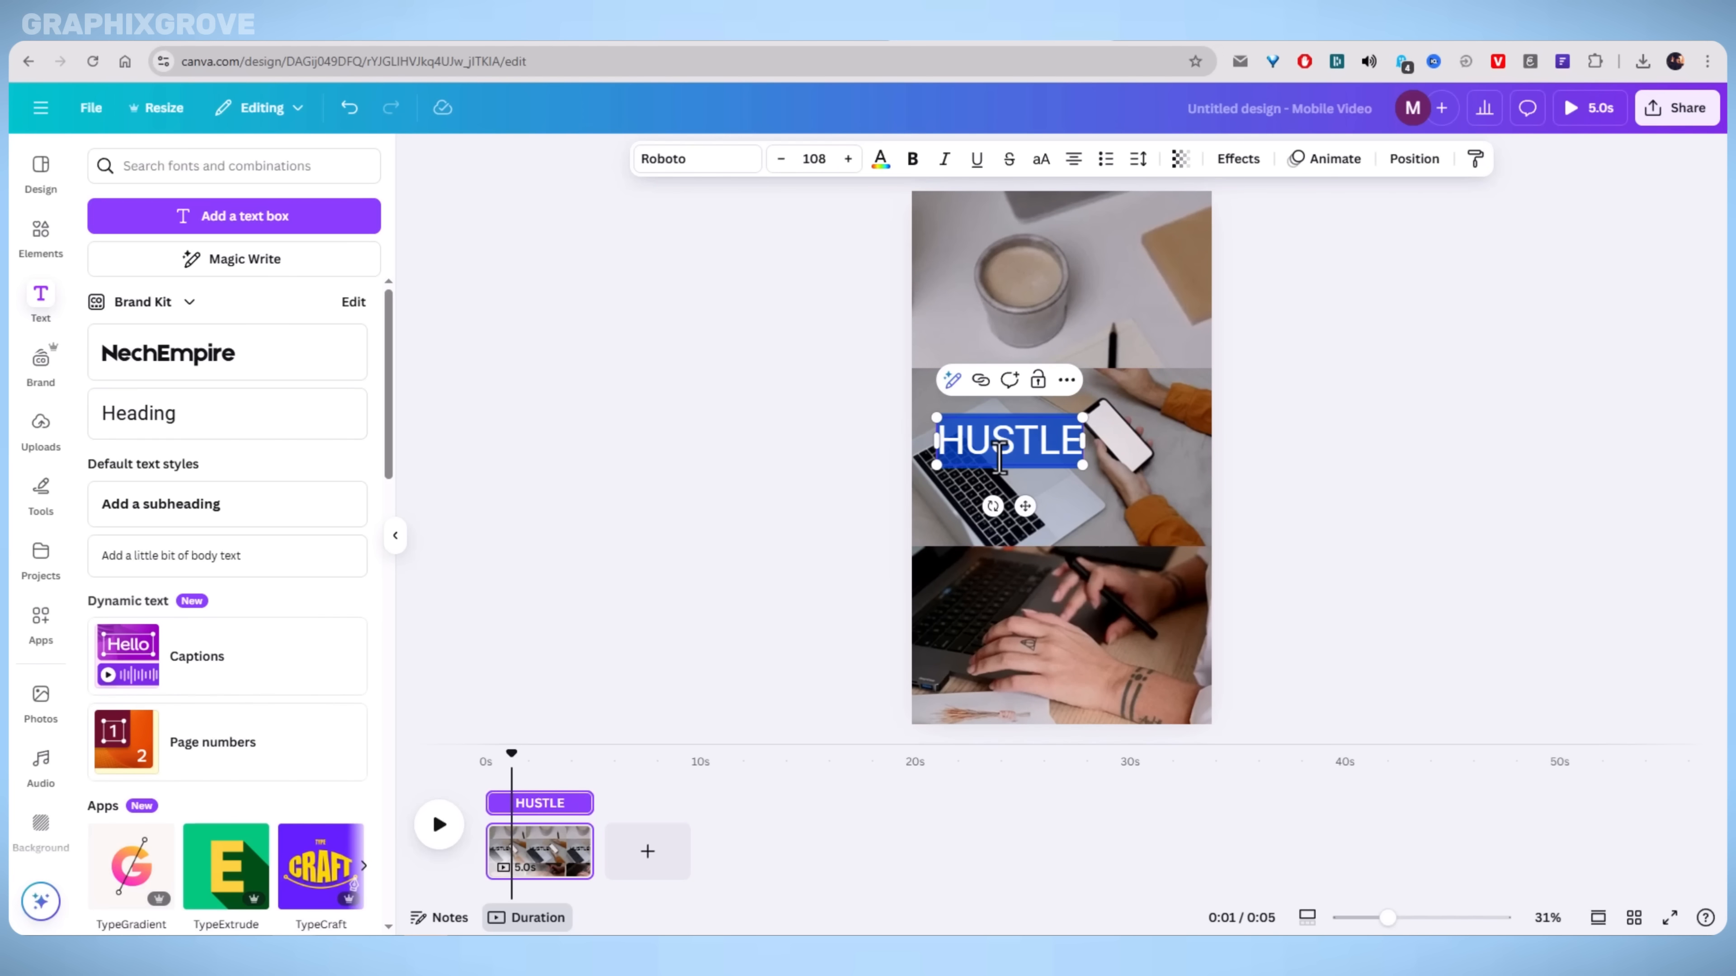
{"action": "left_click", "coordinate": [656, 163]}
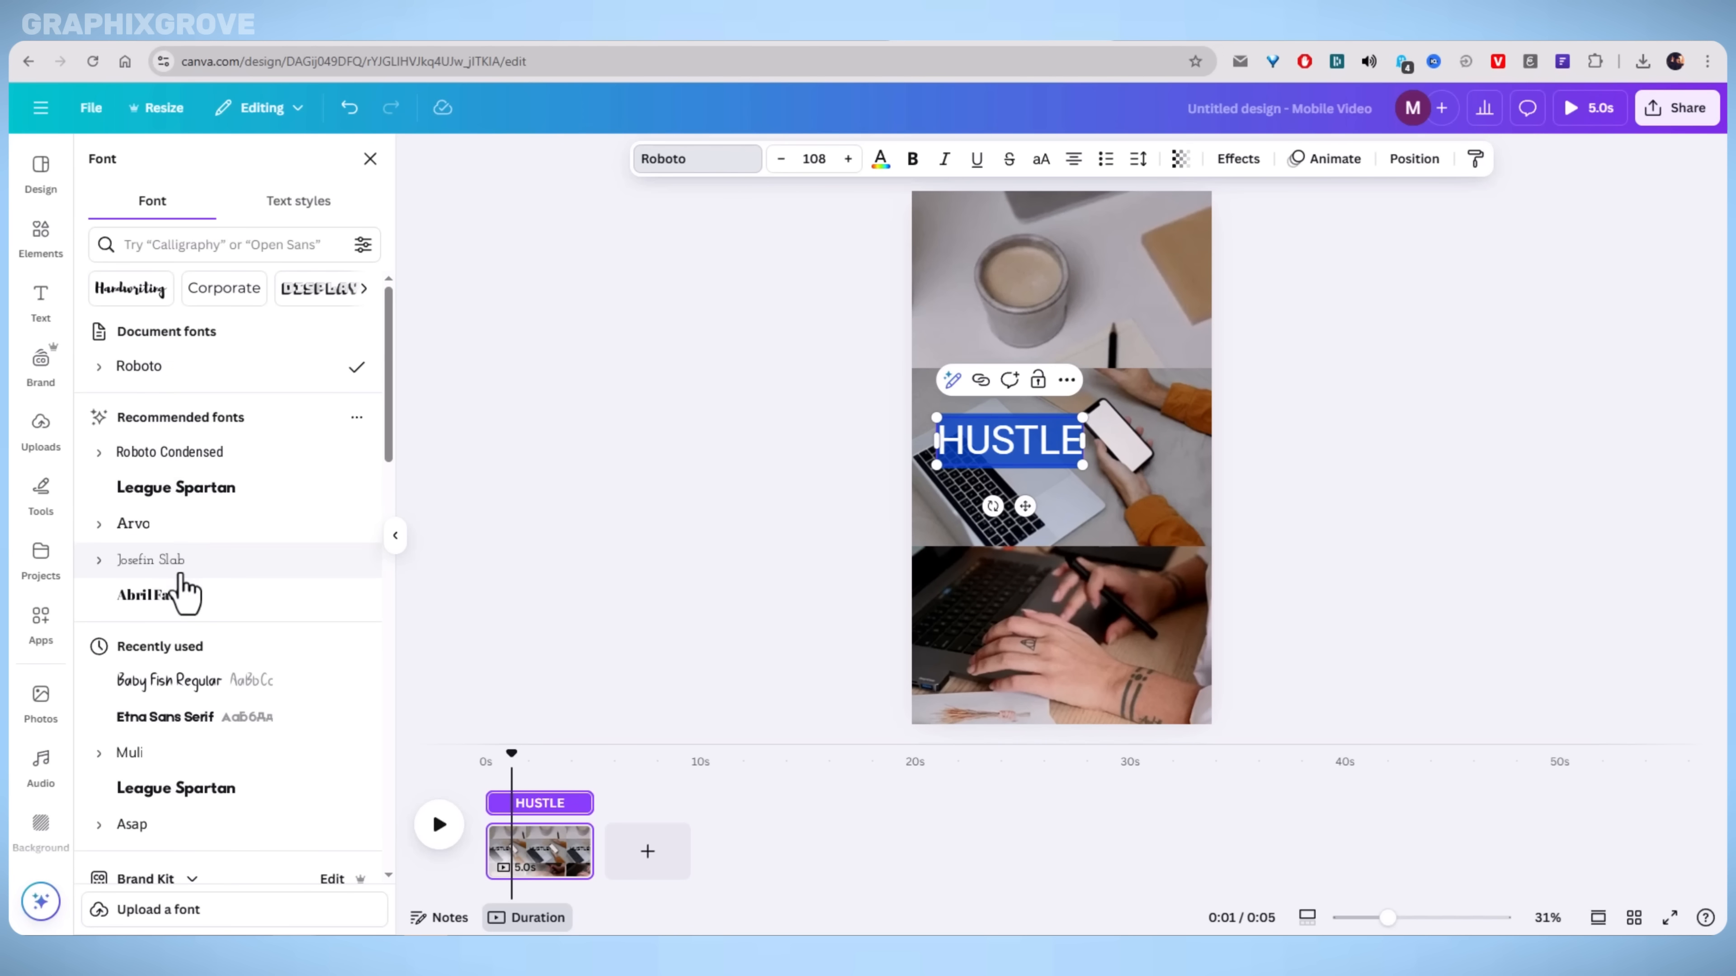
{"action": "scroll", "coordinate": [188, 605], "scroll_direction": "down", "scroll_amount": 1}
{"action": "left_click", "coordinate": [186, 593]}
Color the HUSTLE heading white and enlarge it to size 188 with a slight clockwise tilt.
{"action": "left_click", "coordinate": [880, 160]}
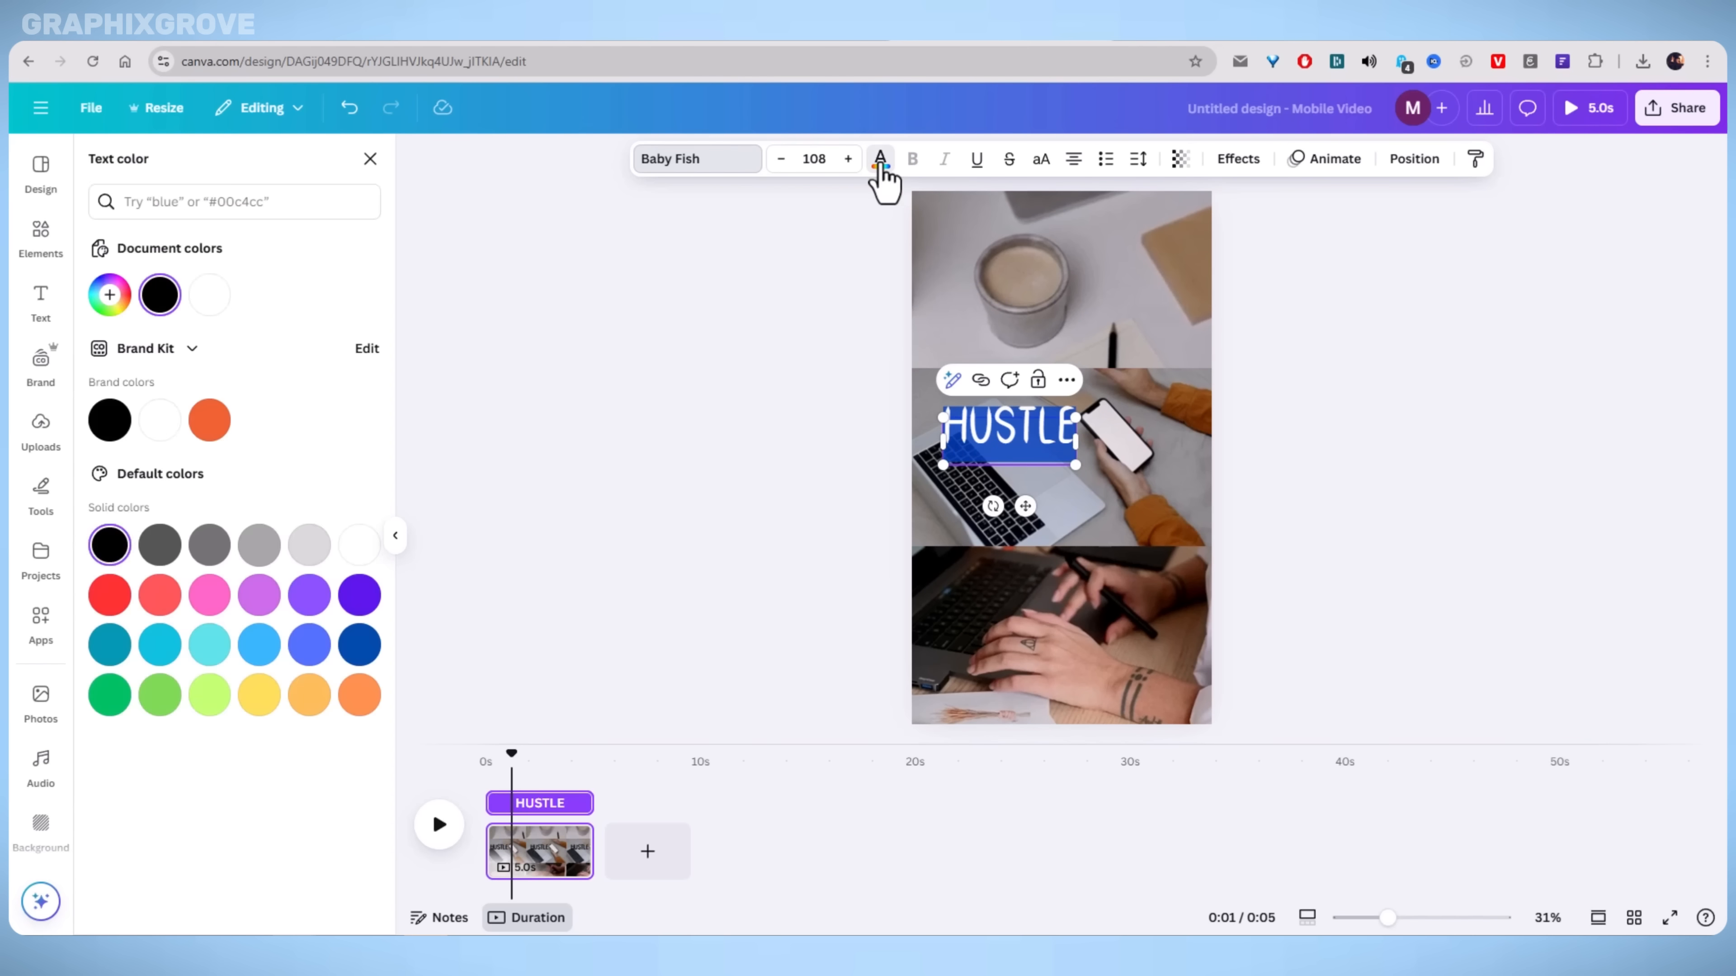
{"action": "left_click", "coordinate": [146, 431]}
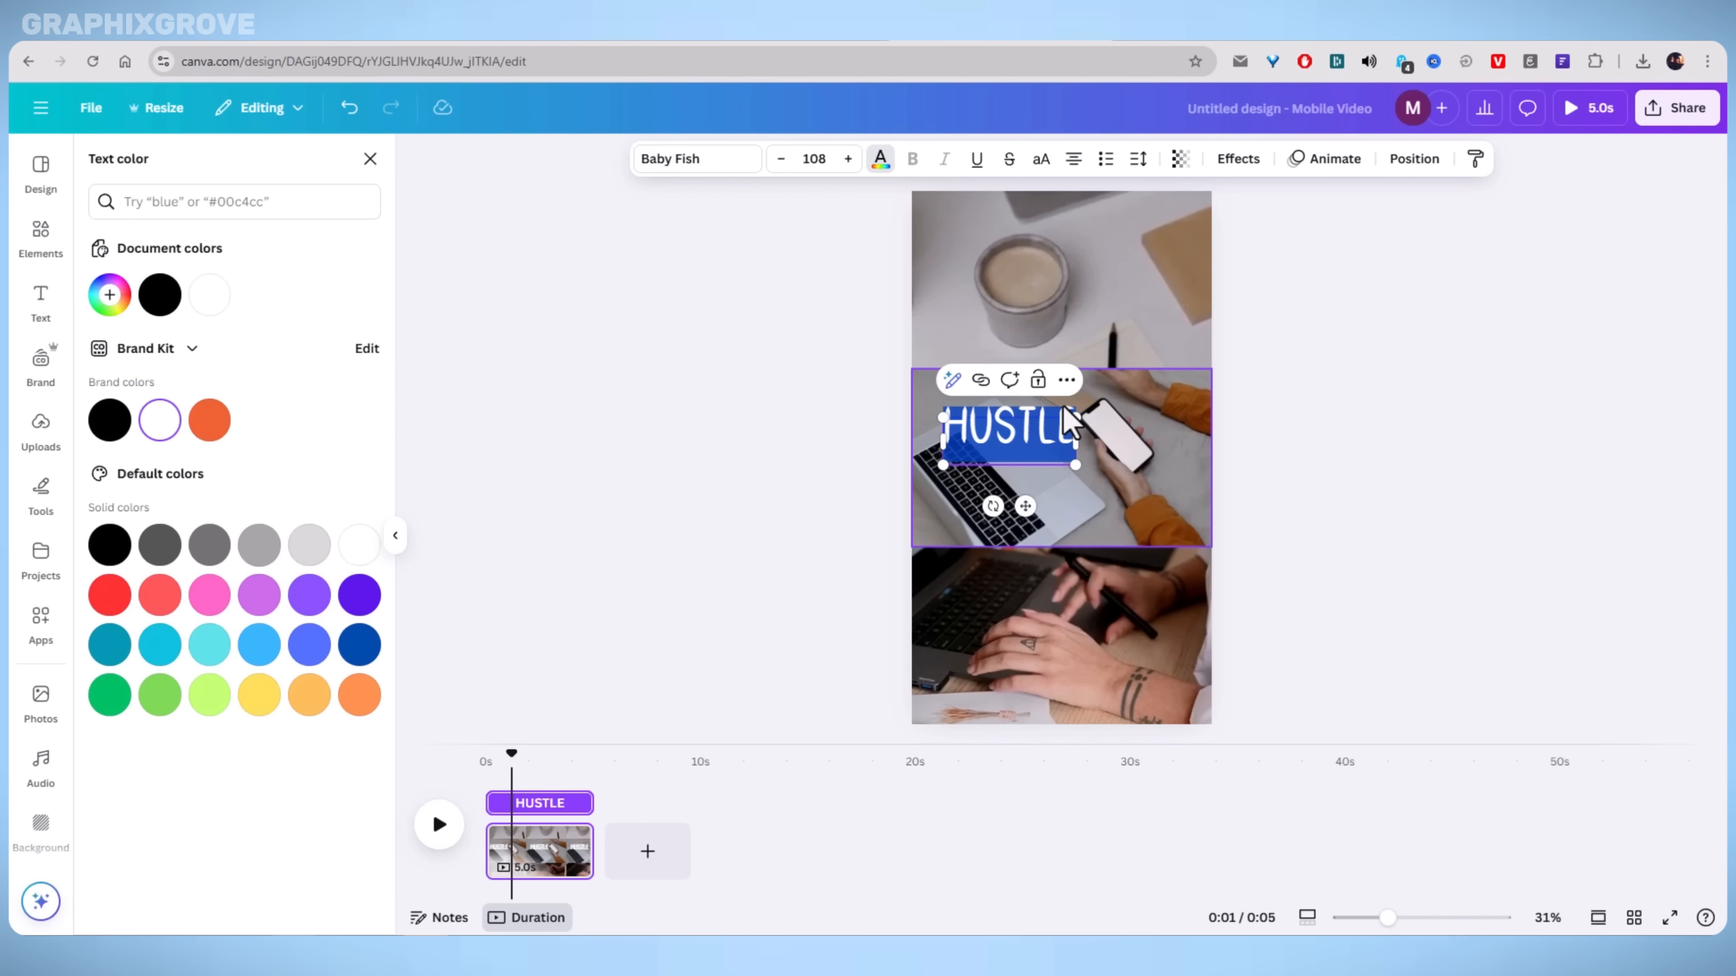
{"action": "left_click_drag", "start_coordinate": [1082, 411], "coordinate": [1175, 381]}
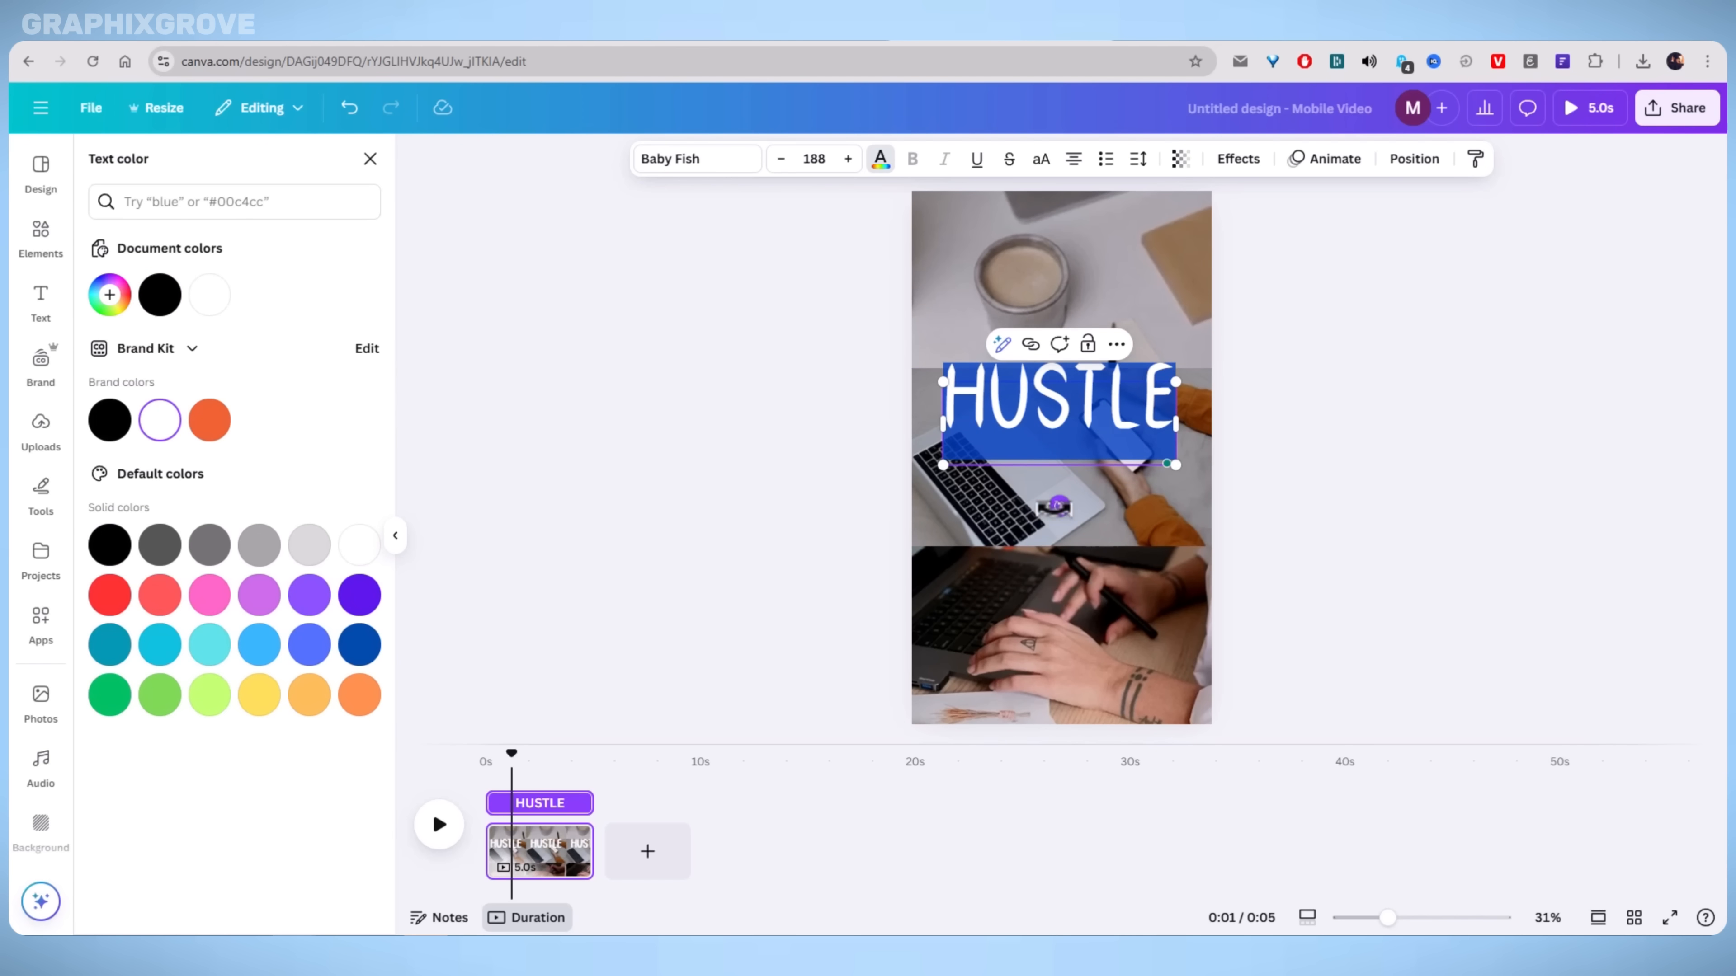
{"action": "left_click_drag", "start_coordinate": [1056, 506], "coordinate": [1035, 498]}
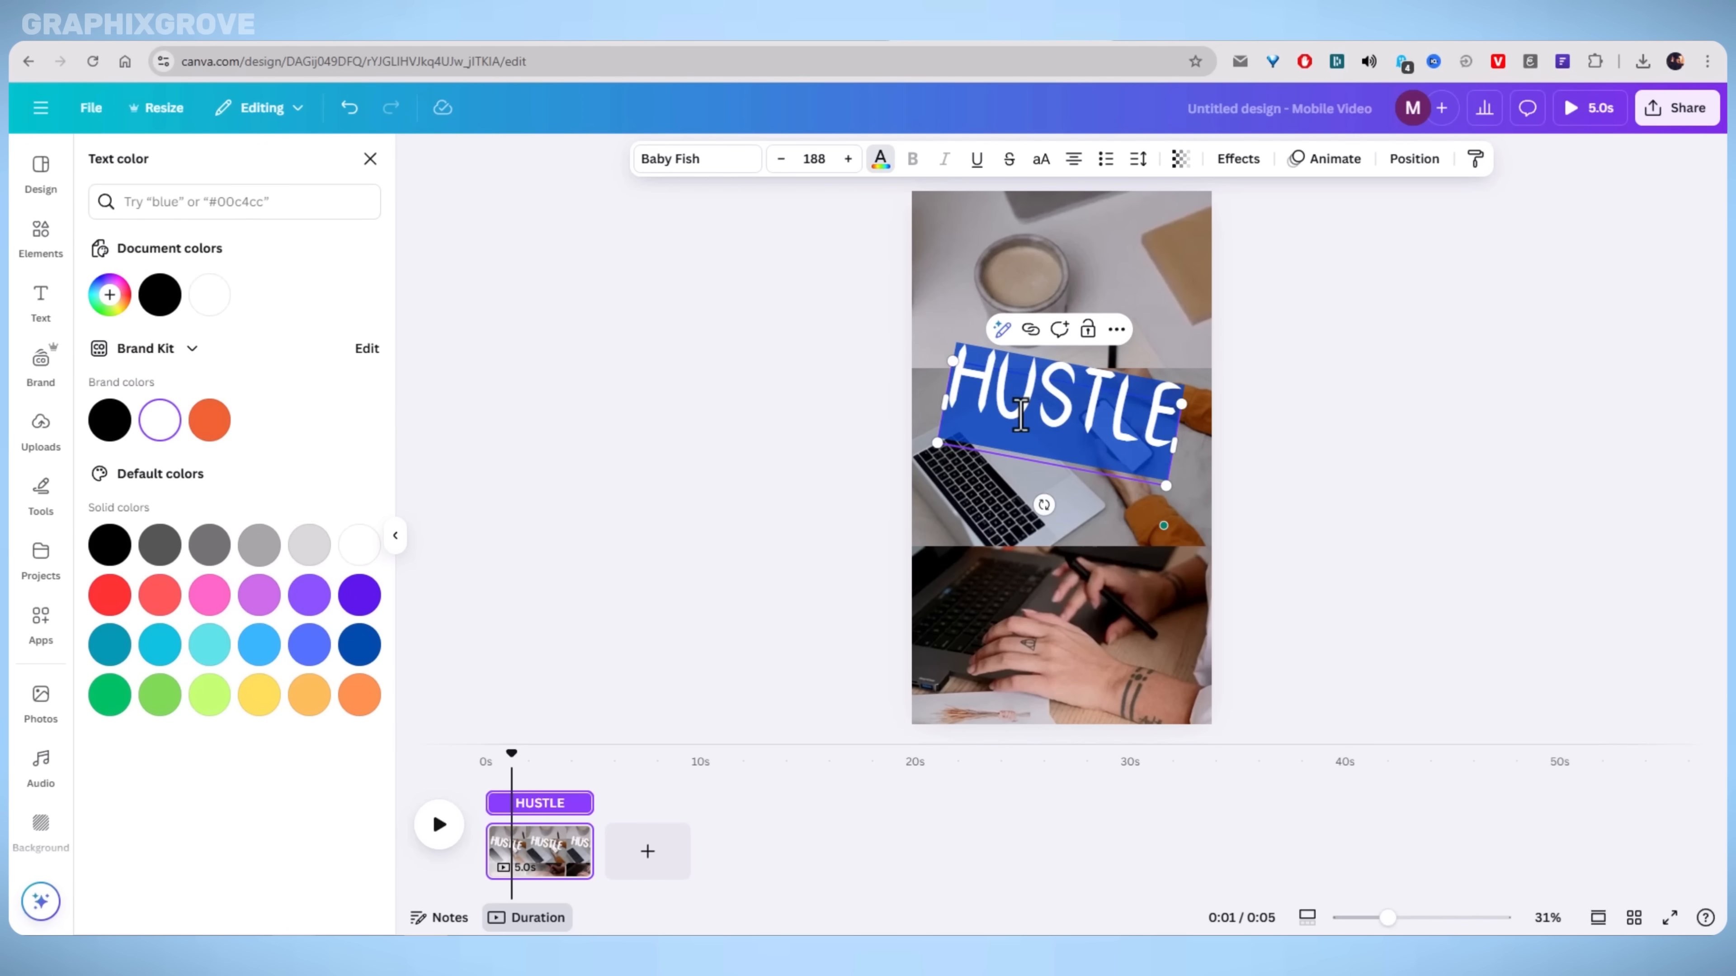
Set the HUSTLE heading's font to Bright Burn Regular and widen its text box so the word fits on one line.
{"action": "left_click", "coordinate": [666, 164]}
{"action": "scroll", "coordinate": [240, 523], "scroll_direction": "down", "scroll_amount": 5}
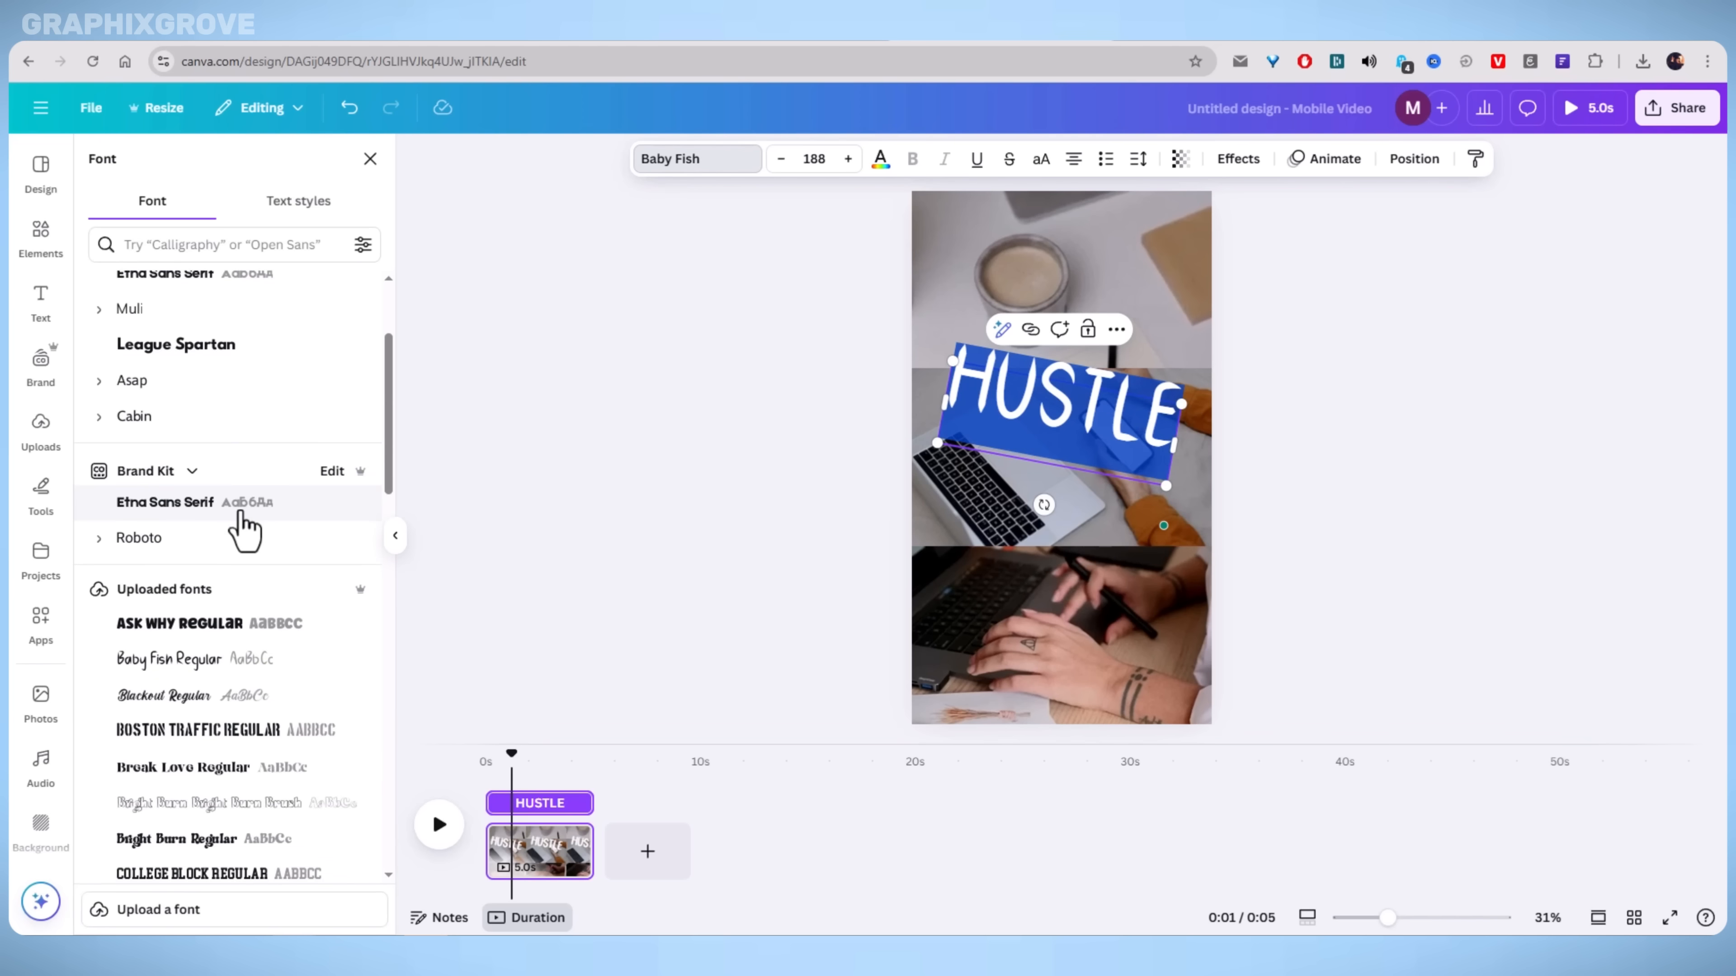
{"action": "scroll", "coordinate": [243, 526], "scroll_direction": "down", "scroll_amount": 2}
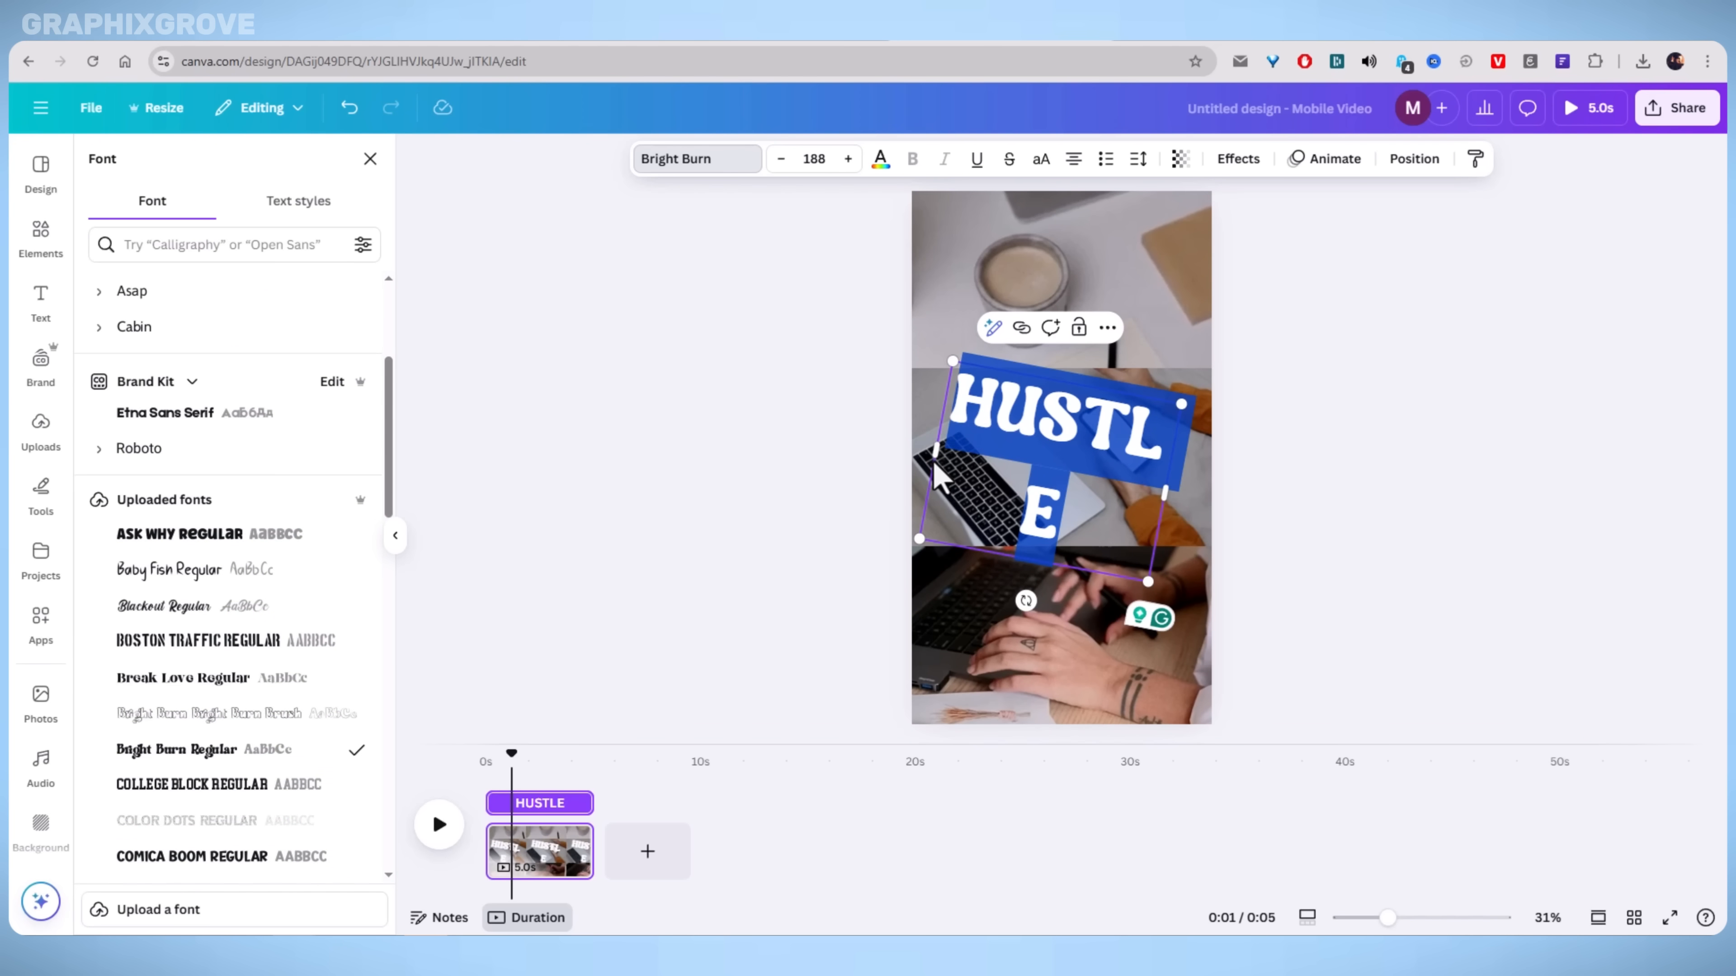
{"action": "left_click_drag", "start_coordinate": [922, 443], "coordinate": [867, 419]}
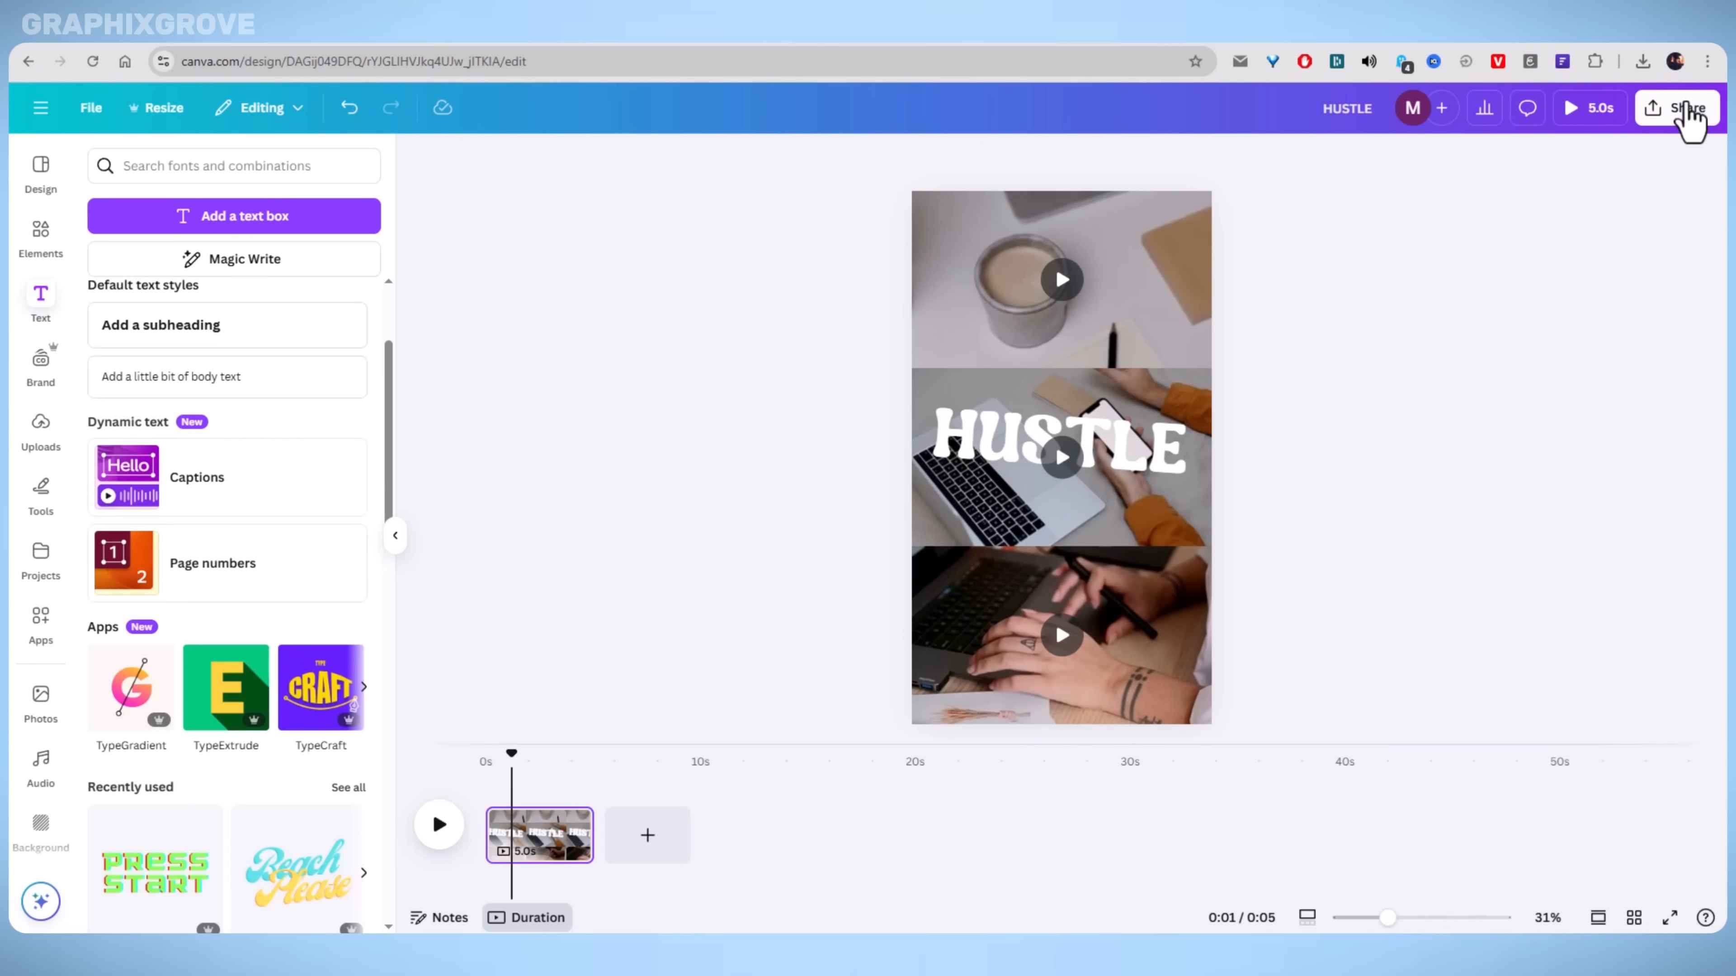
Review the download settings for exporting the design as an MP4 video, without downloading it.
{"action": "left_click", "coordinate": [1687, 110]}
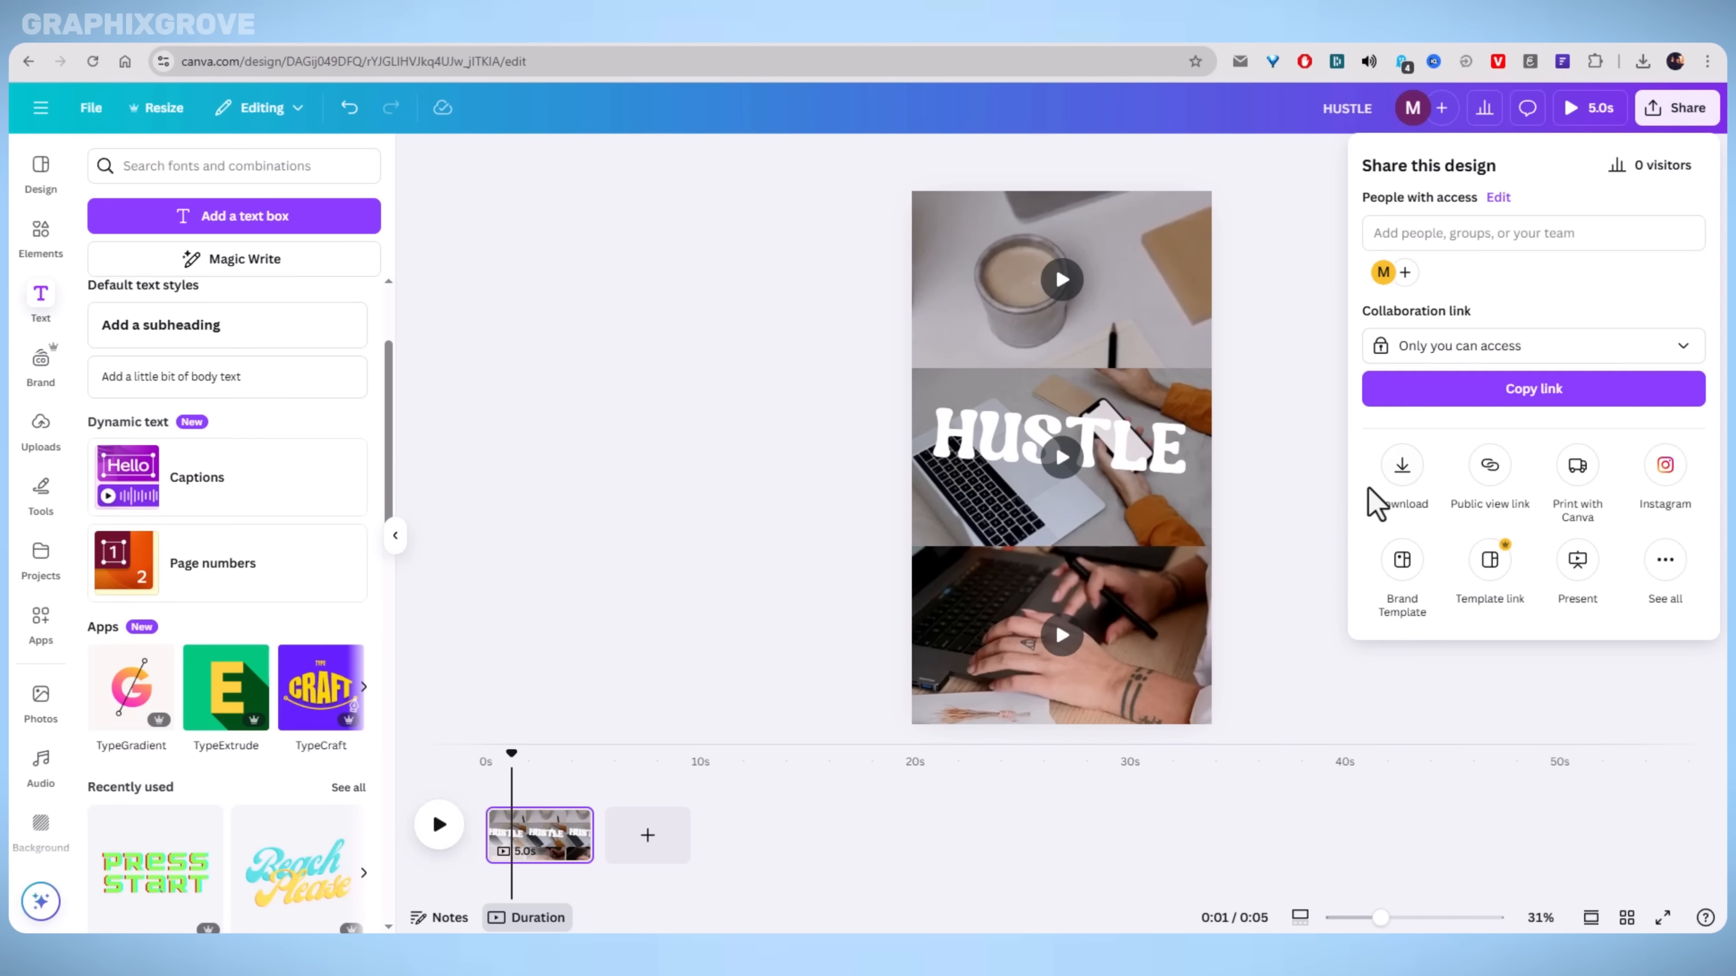
{"action": "left_click", "coordinate": [1402, 467]}
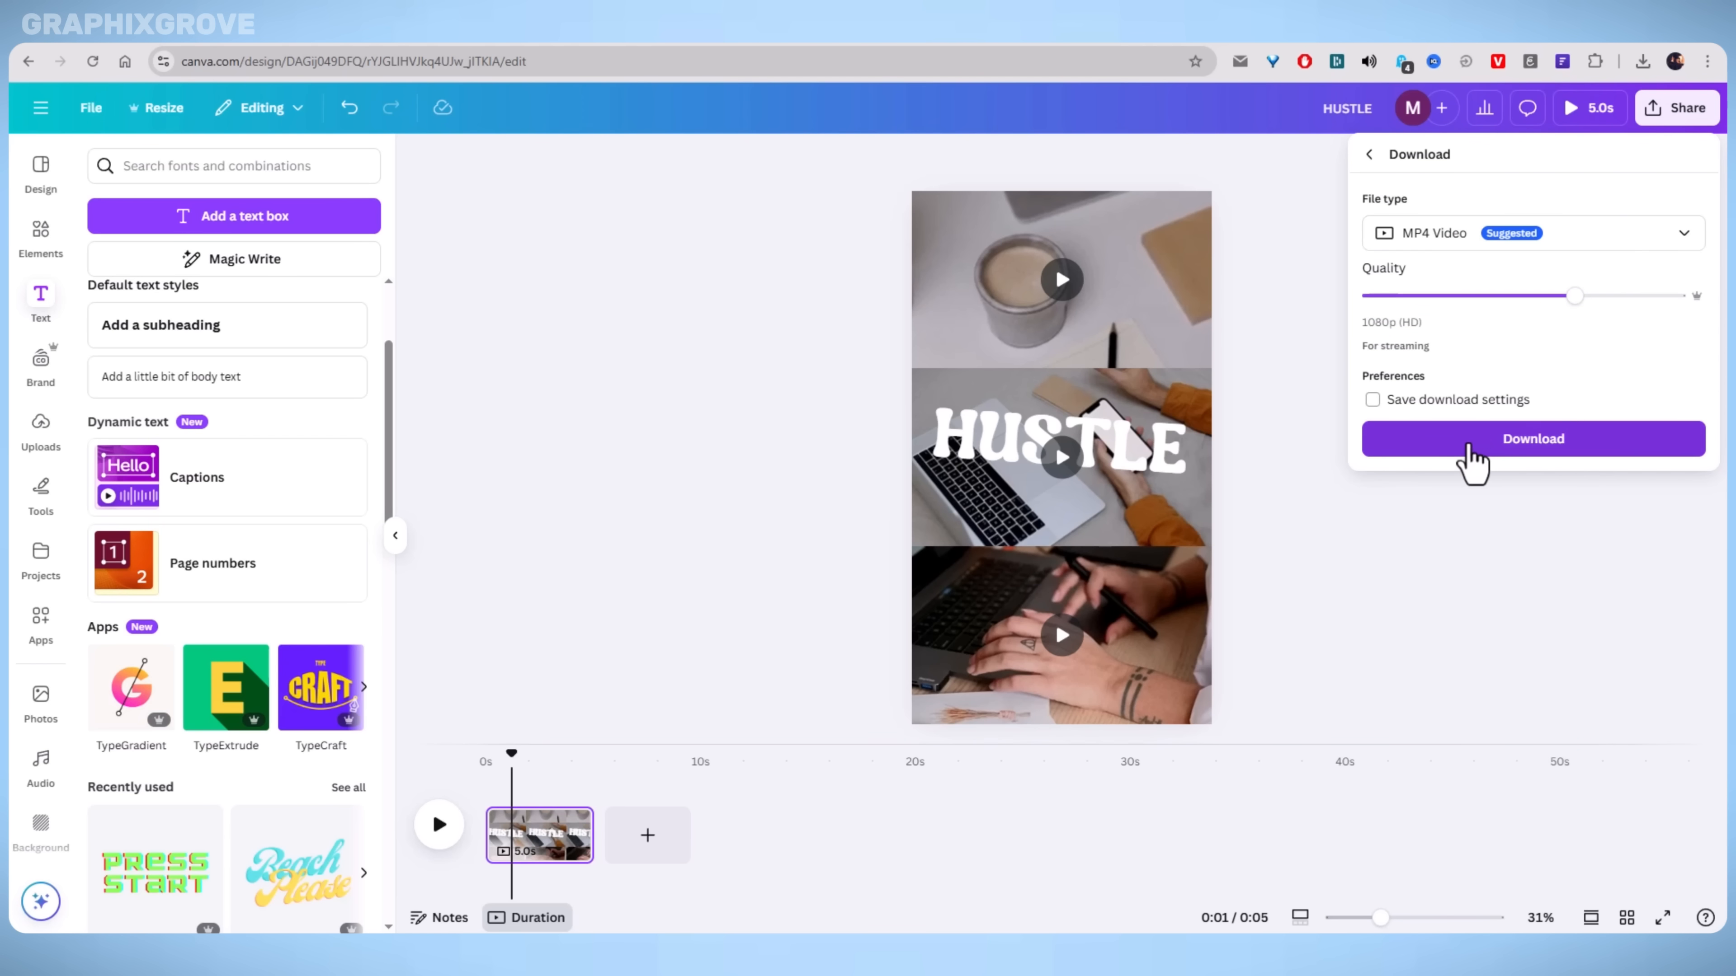
{"action": "left_click", "coordinate": [1425, 532]}
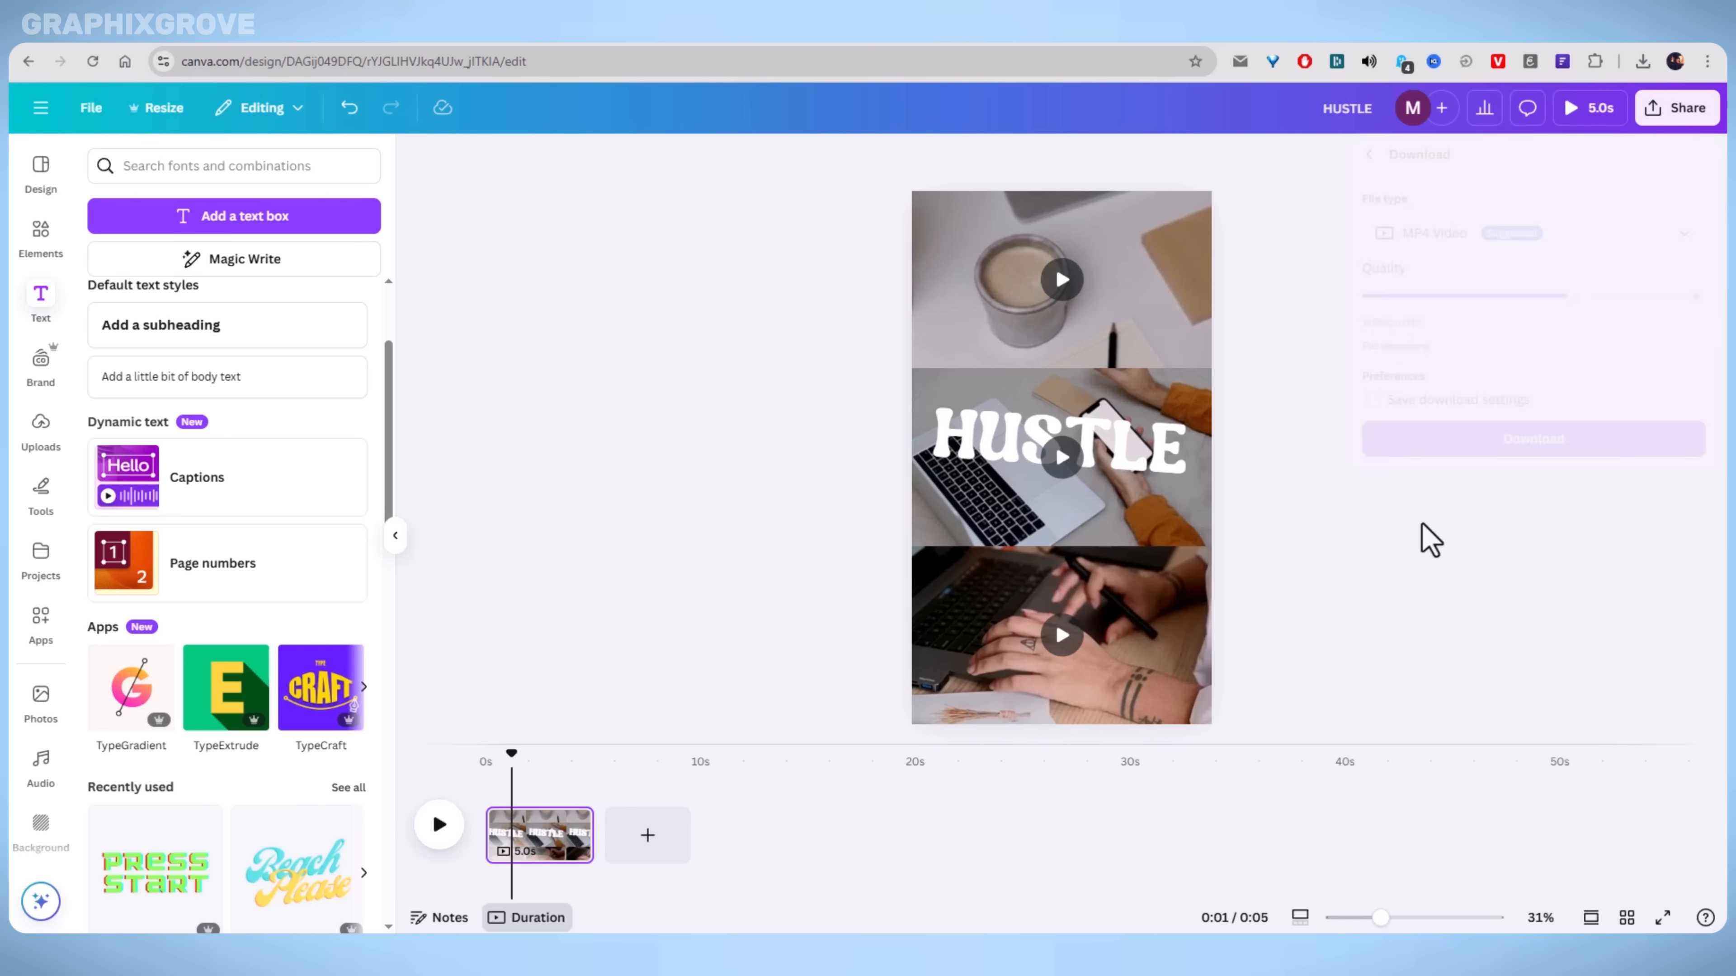
Play the full preview of the reel, replay it, and return to the editor.
{"action": "left_click", "coordinate": [1576, 112]}
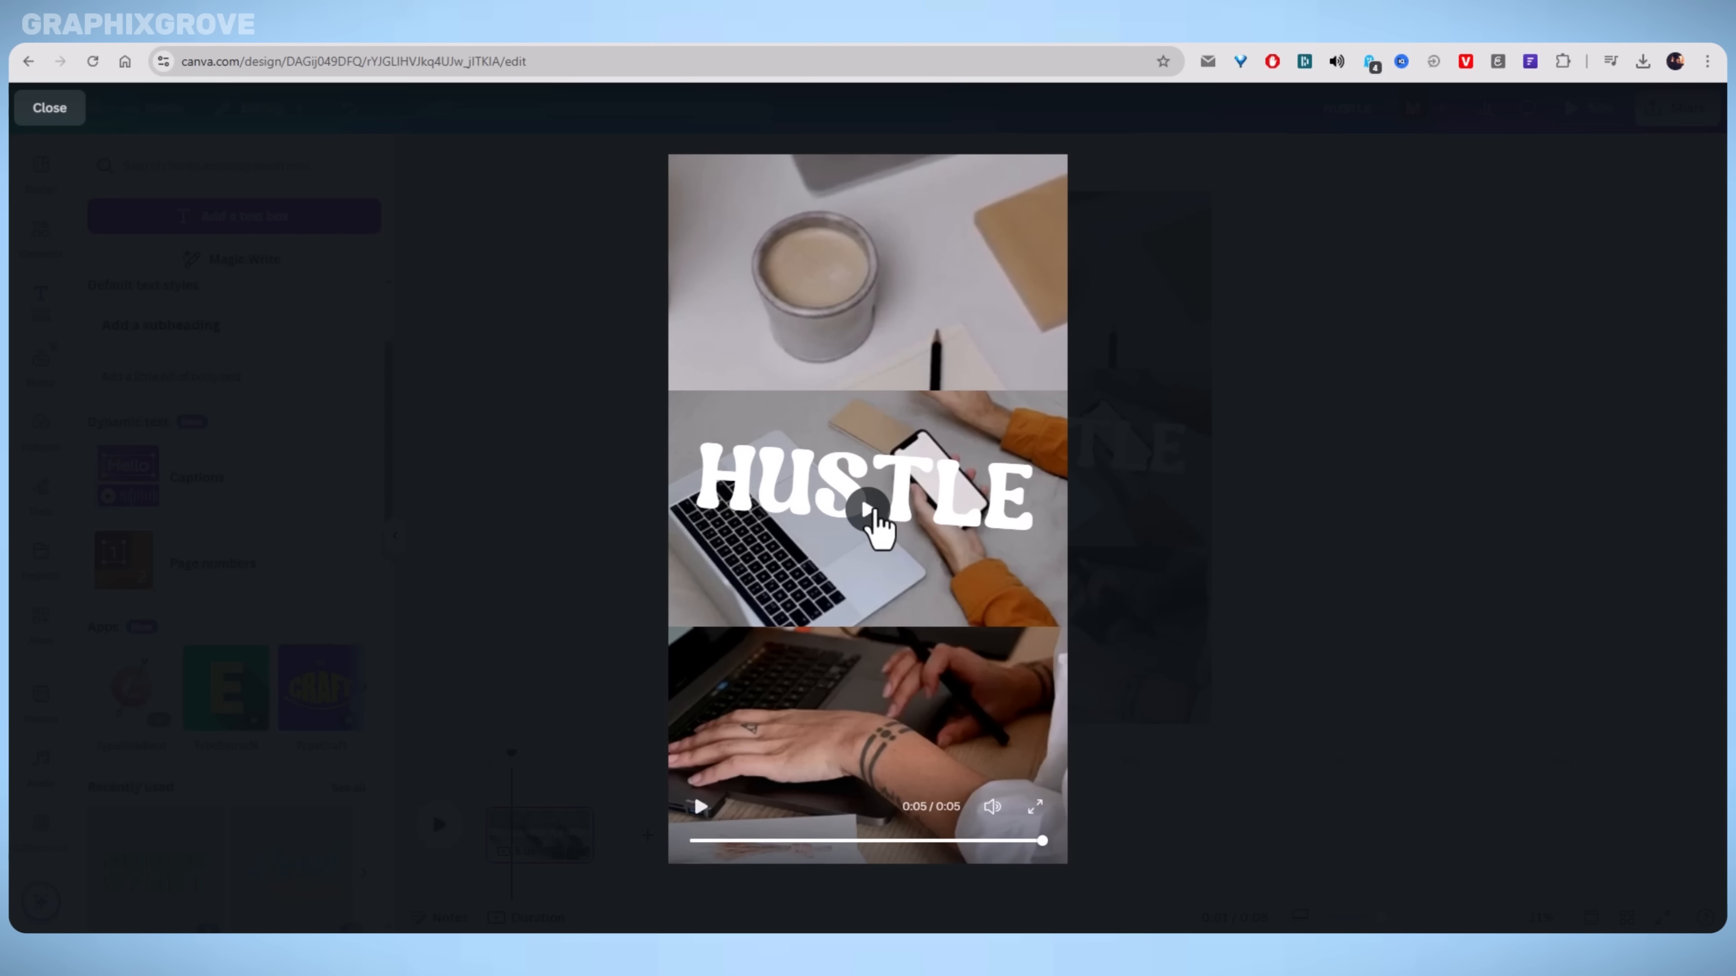
{"action": "left_click", "coordinate": [874, 516]}
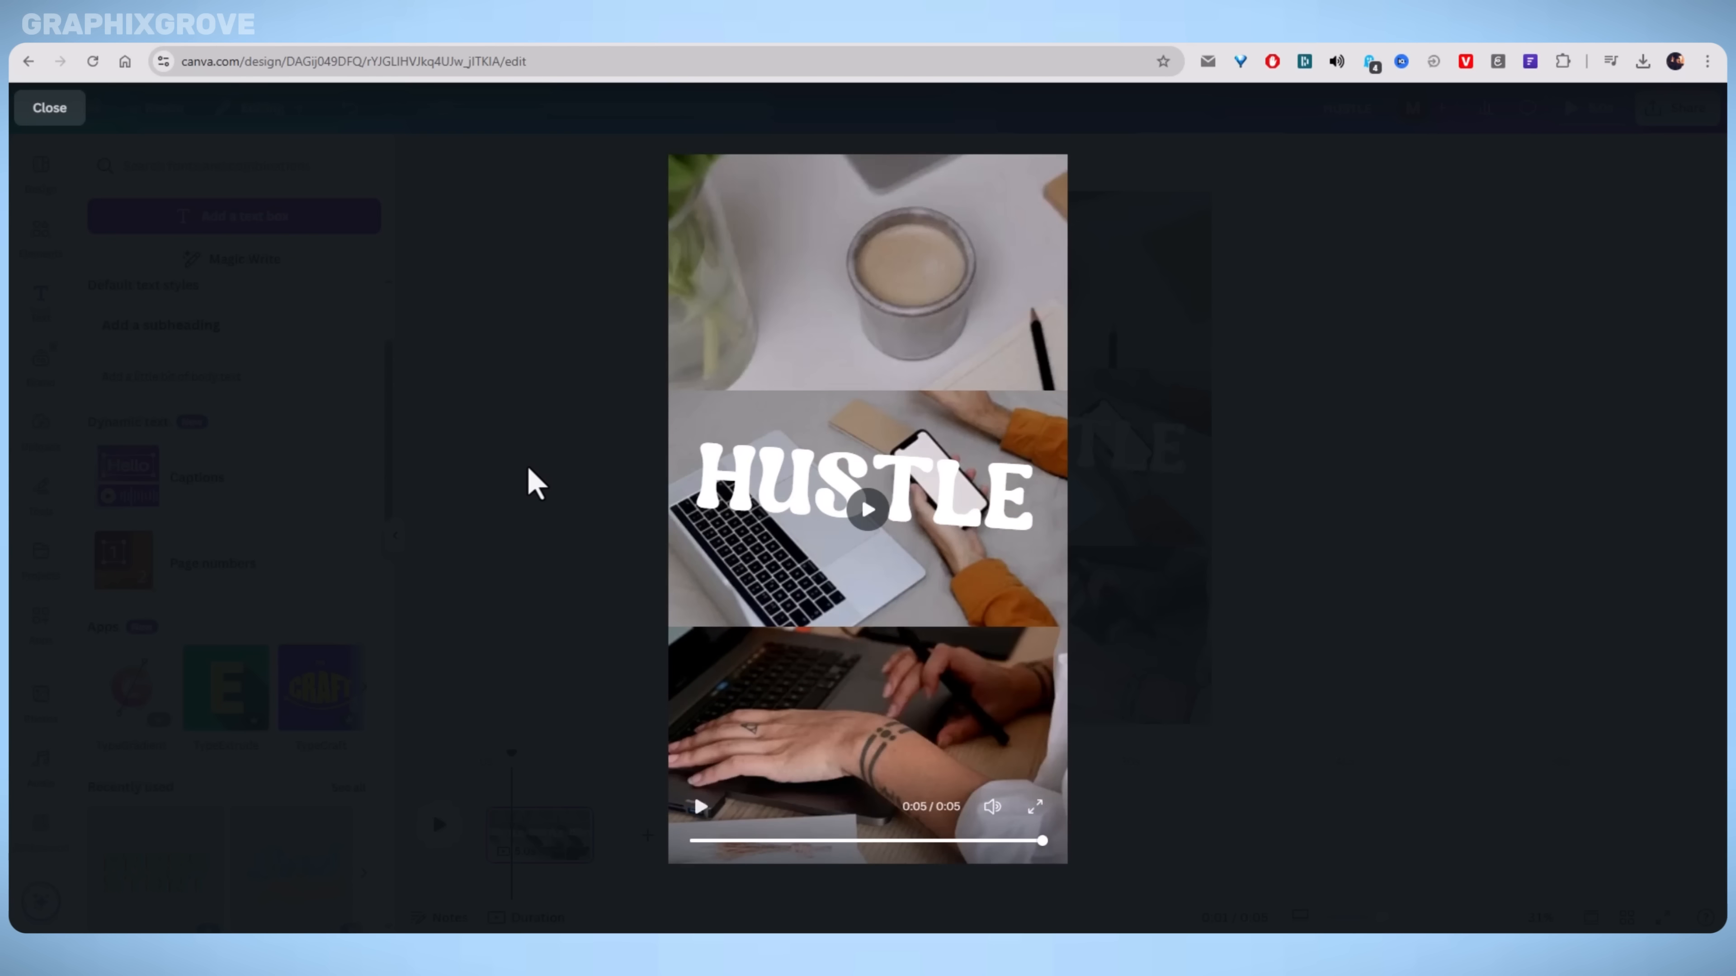
{"action": "left_click", "coordinate": [1404, 518]}
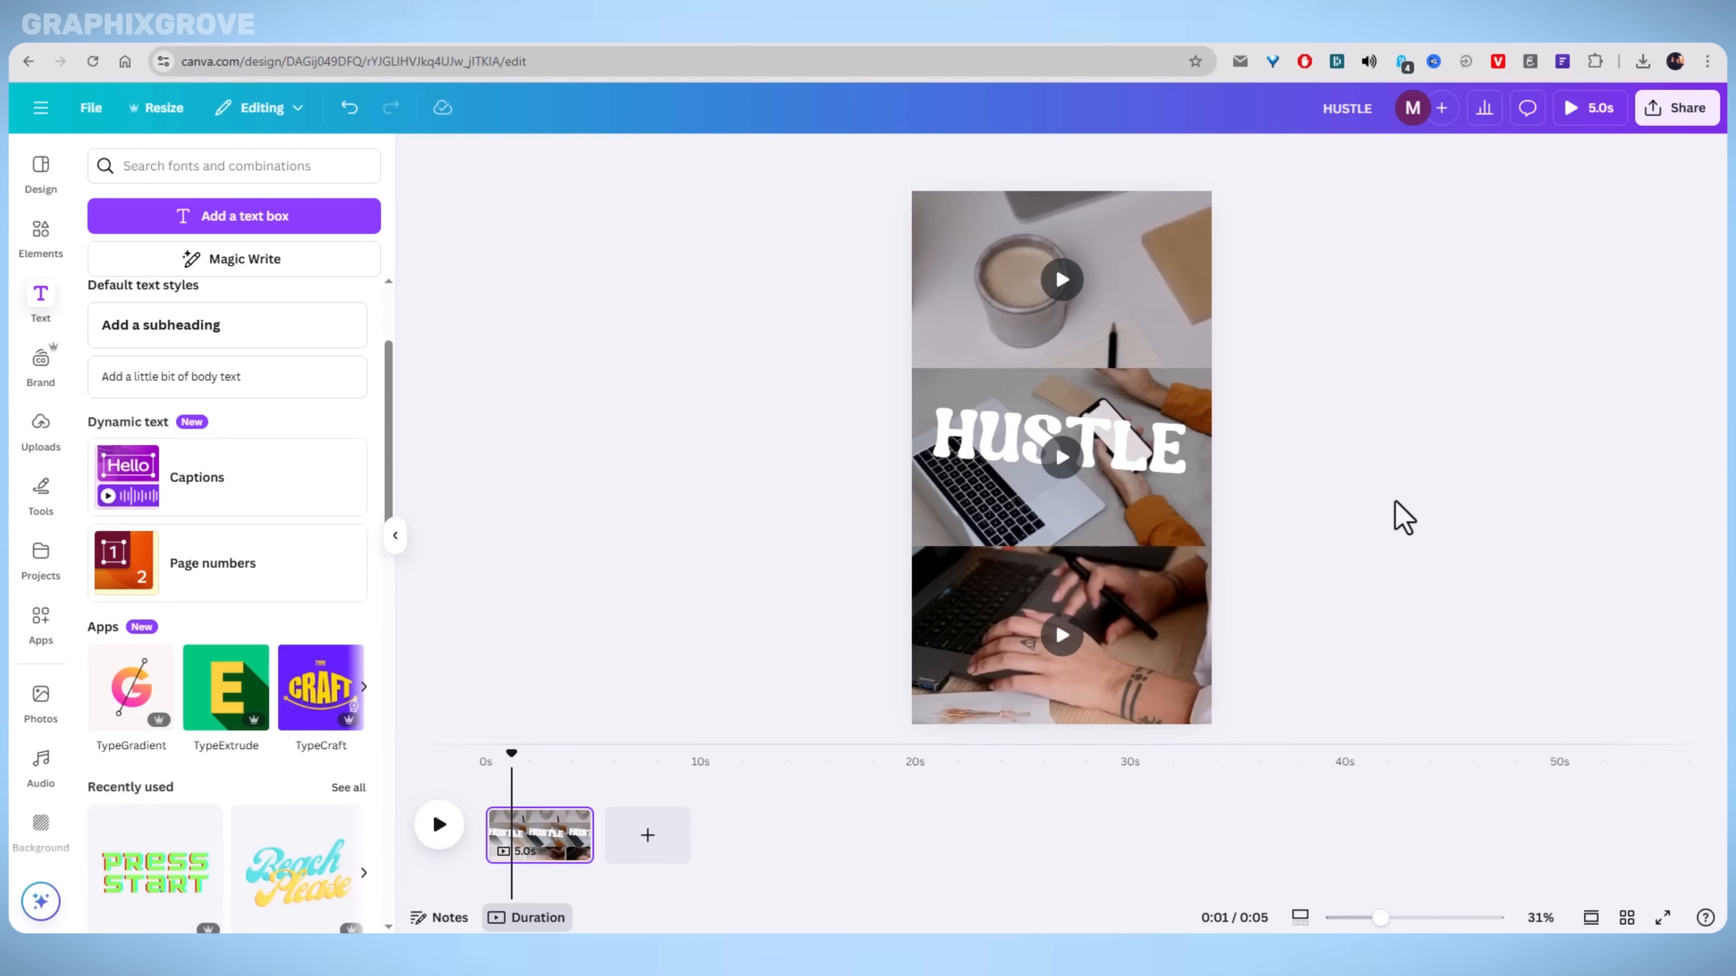
Set the HUSTLE heading's transparency to 74 and move it up over the border between the top and middle frames.
{"action": "left_click", "coordinate": [953, 439]}
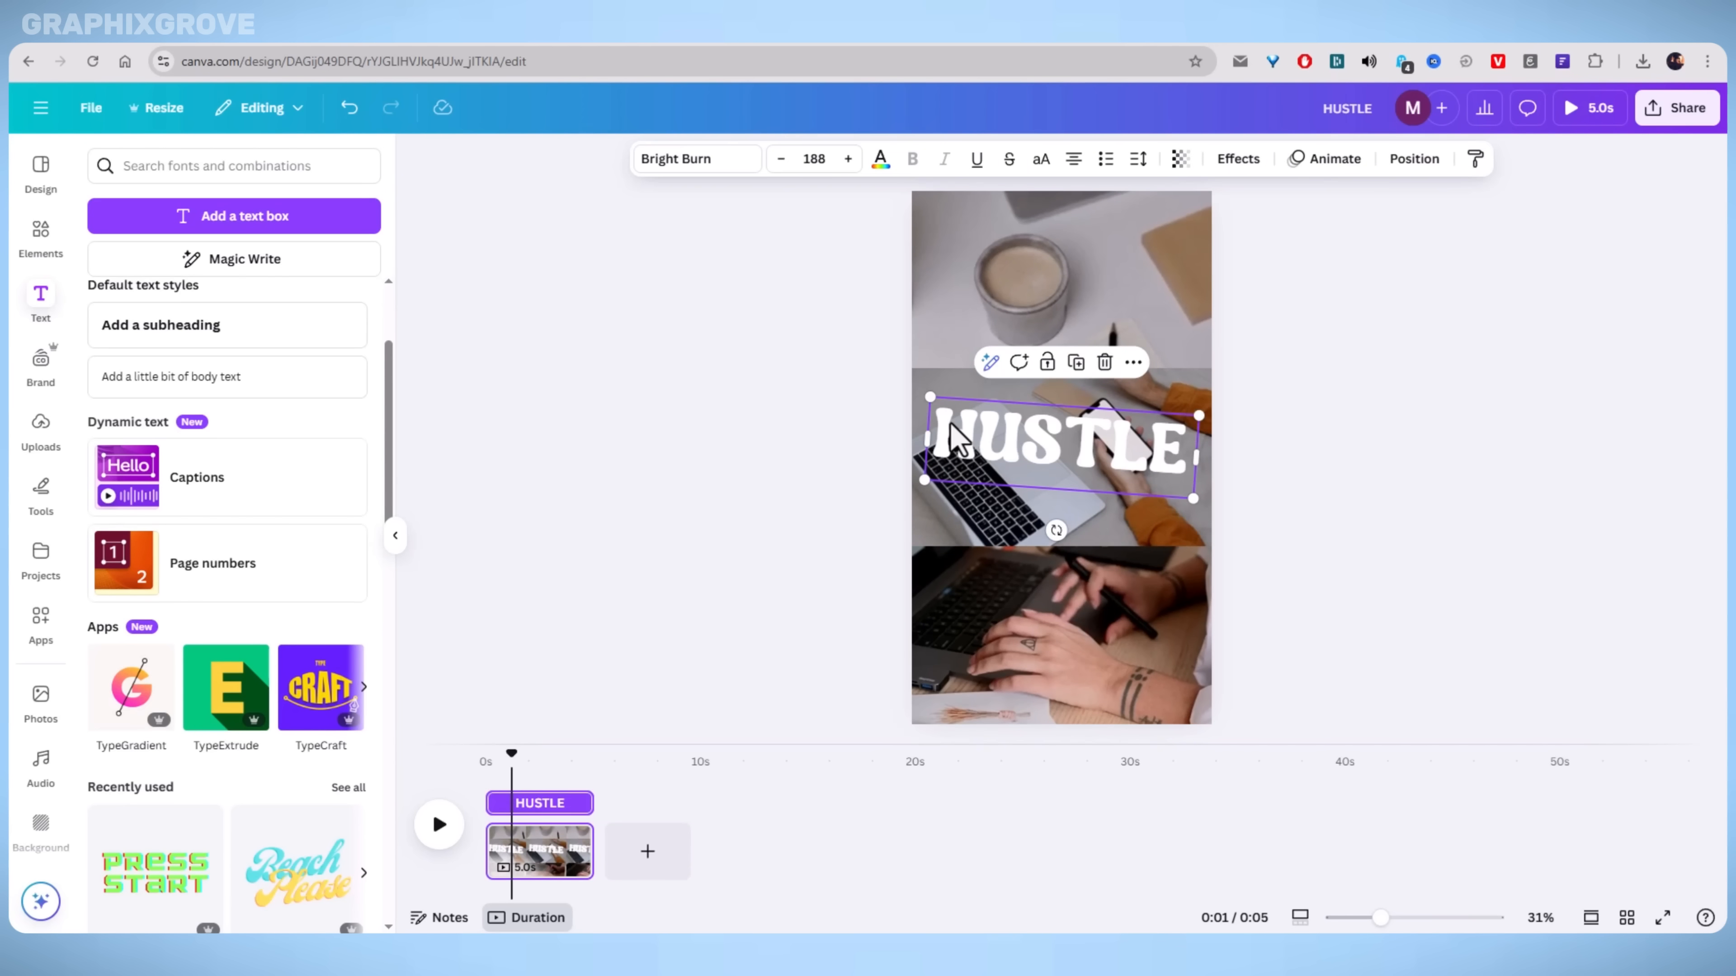
{"action": "left_click", "coordinate": [1182, 160]}
{"action": "left_click", "coordinate": [1187, 233]}
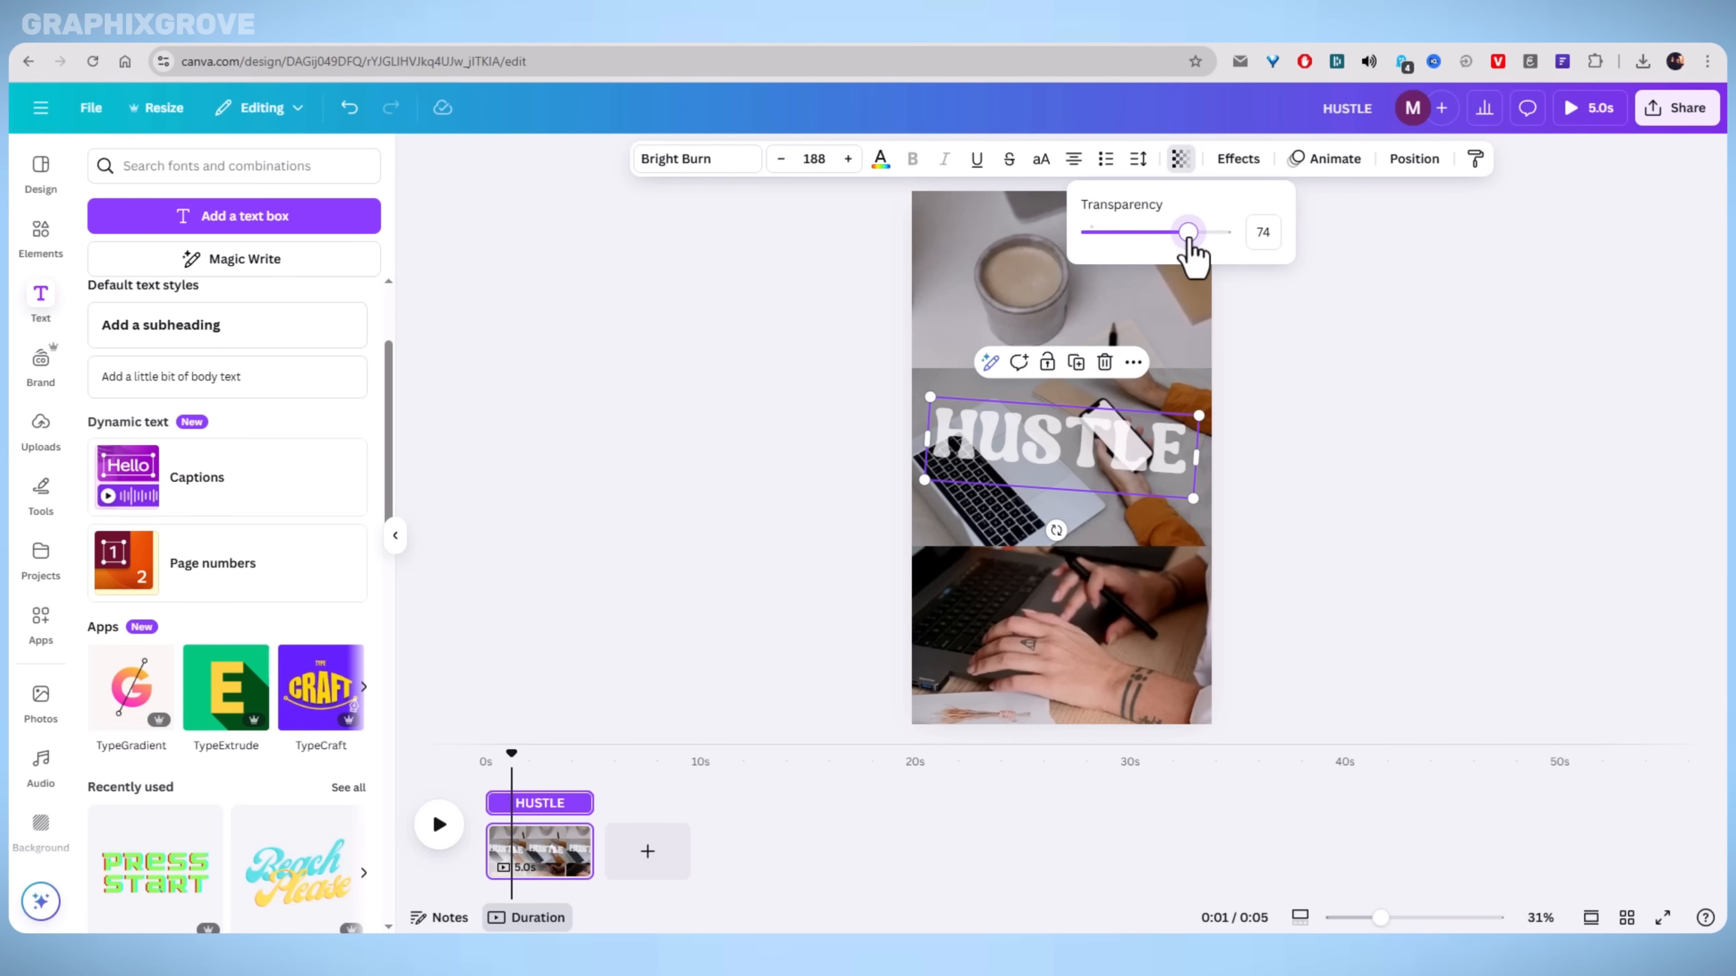
{"action": "left_click_drag", "start_coordinate": [1030, 499], "coordinate": [1026, 369]}
Preview the reel with the semi-transparent, repositioned HUSTLE heading.
{"action": "left_click", "coordinate": [1601, 118]}
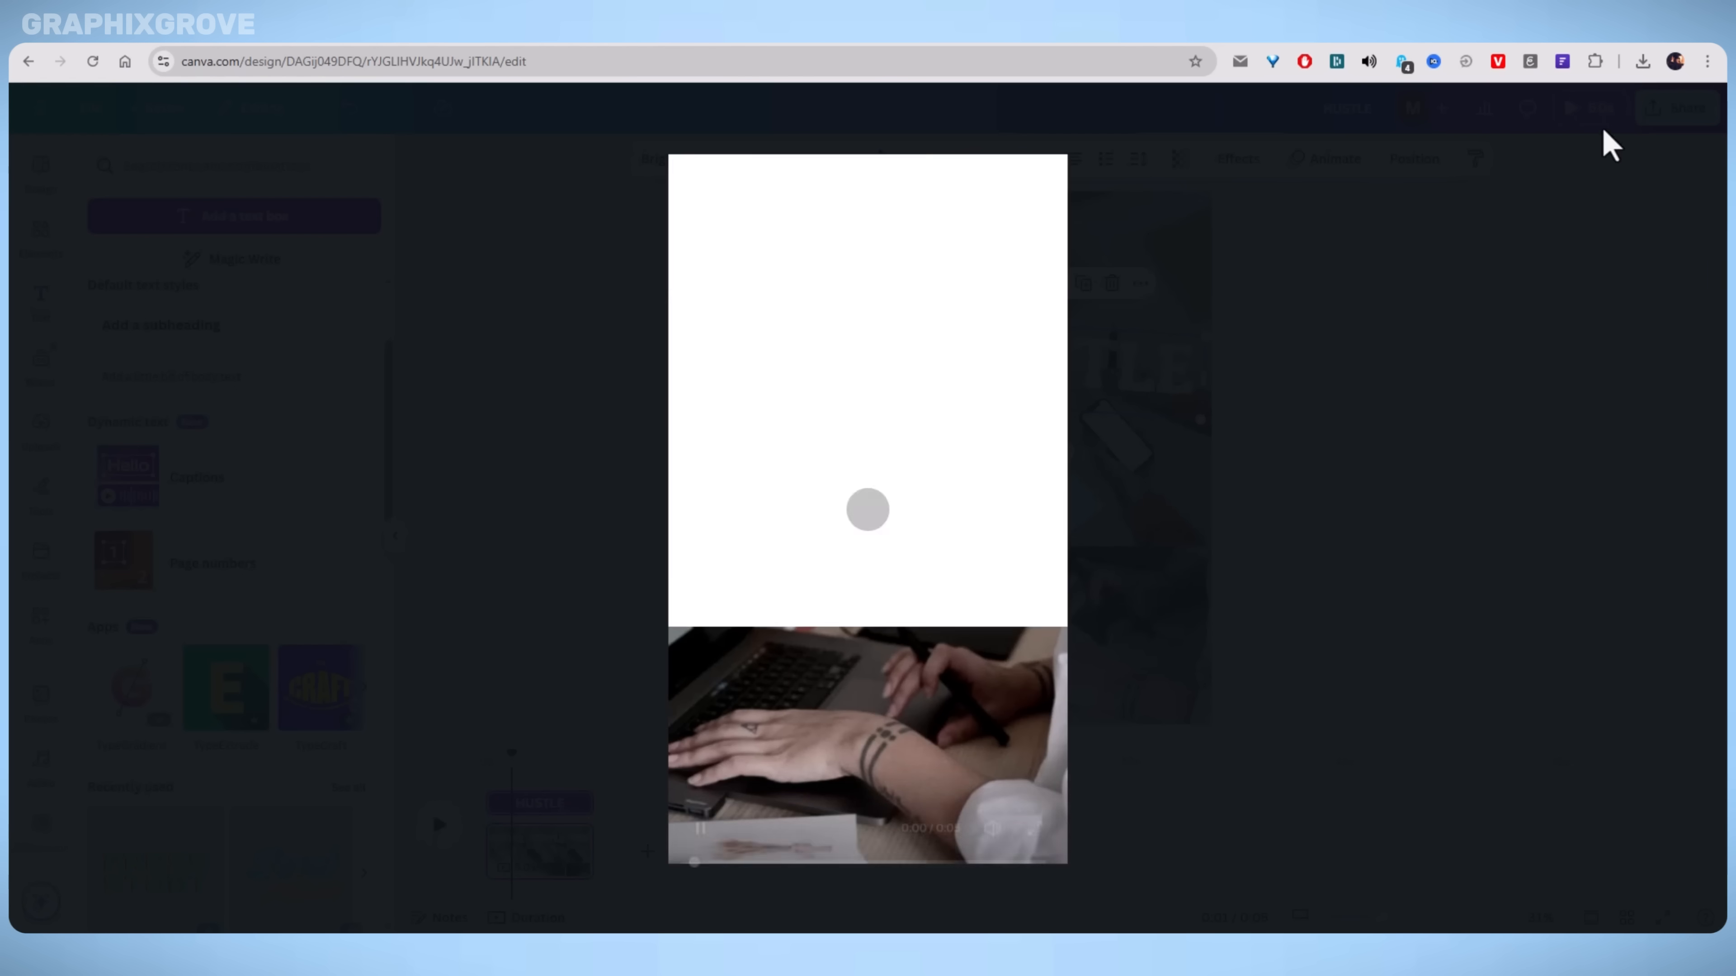